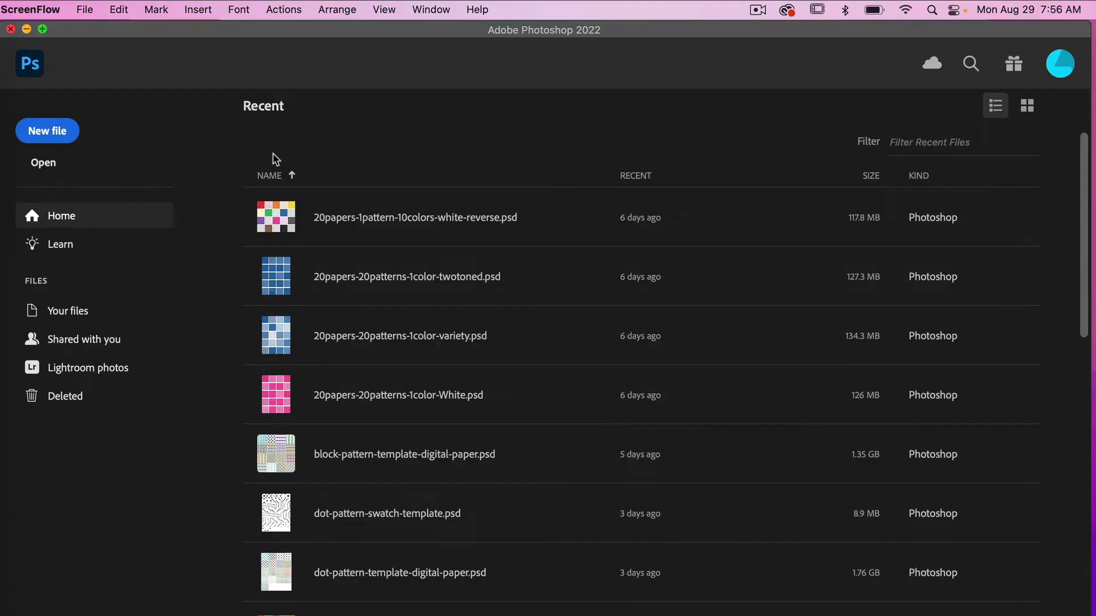
Create a new 1200 x 1200 px document at 300 ppi with transparent background contents
left_click(60, 132)
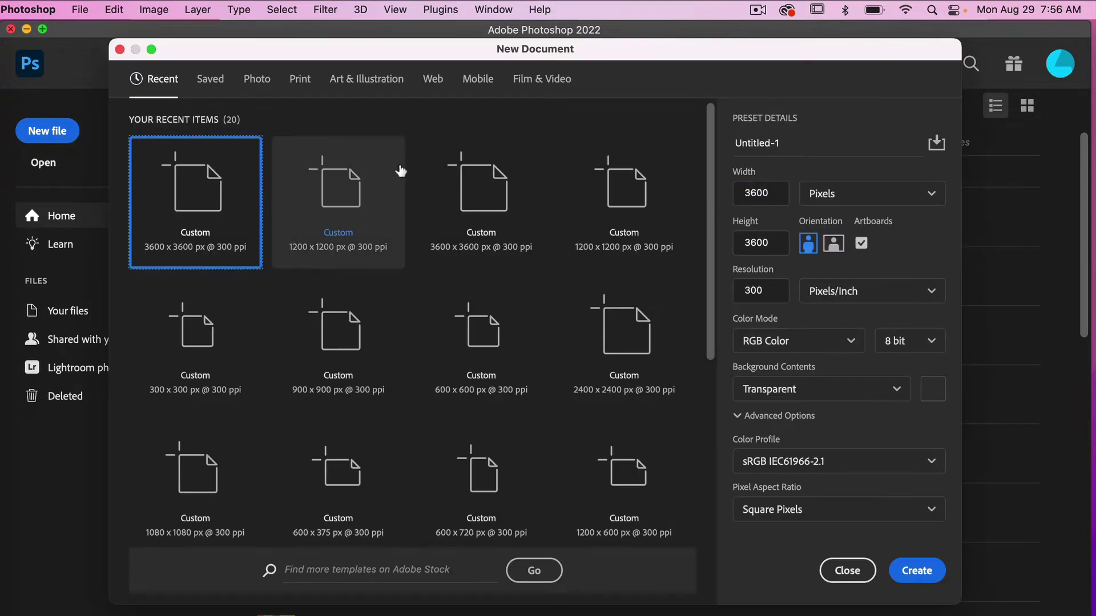
left_click(374, 211)
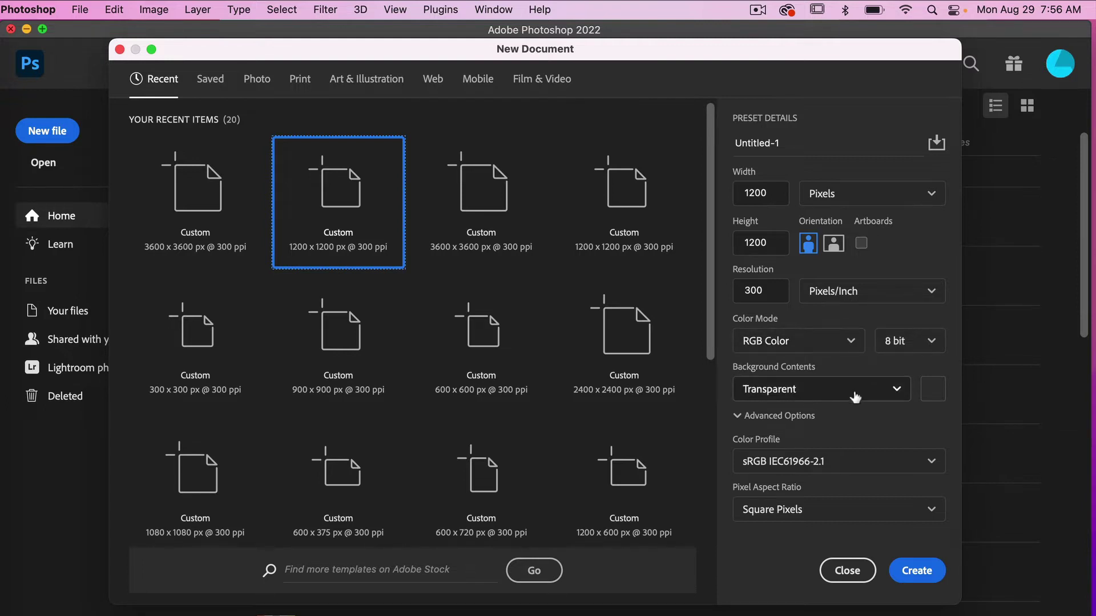
left_click(918, 571)
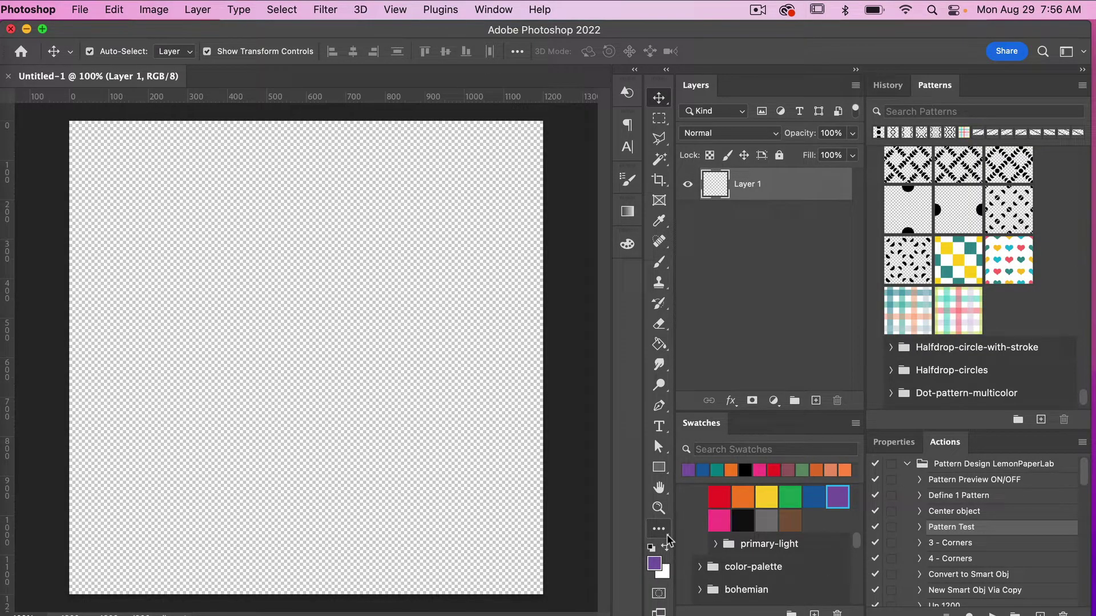
Draw a square about 866 px wide filled with the default black foreground color and center it on the canvas
key("d")
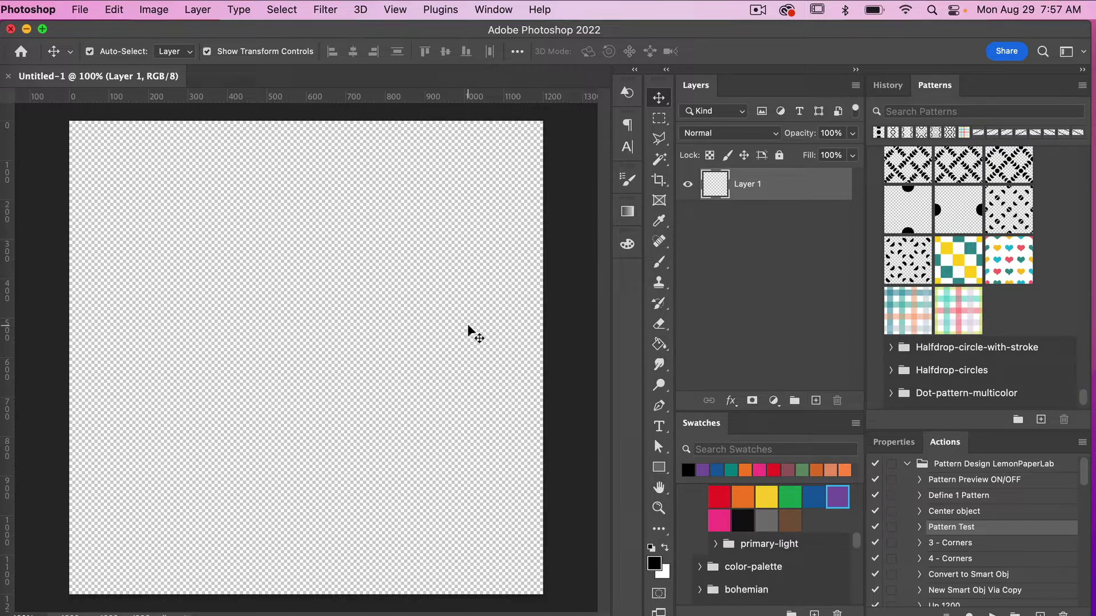
left_click(659, 470)
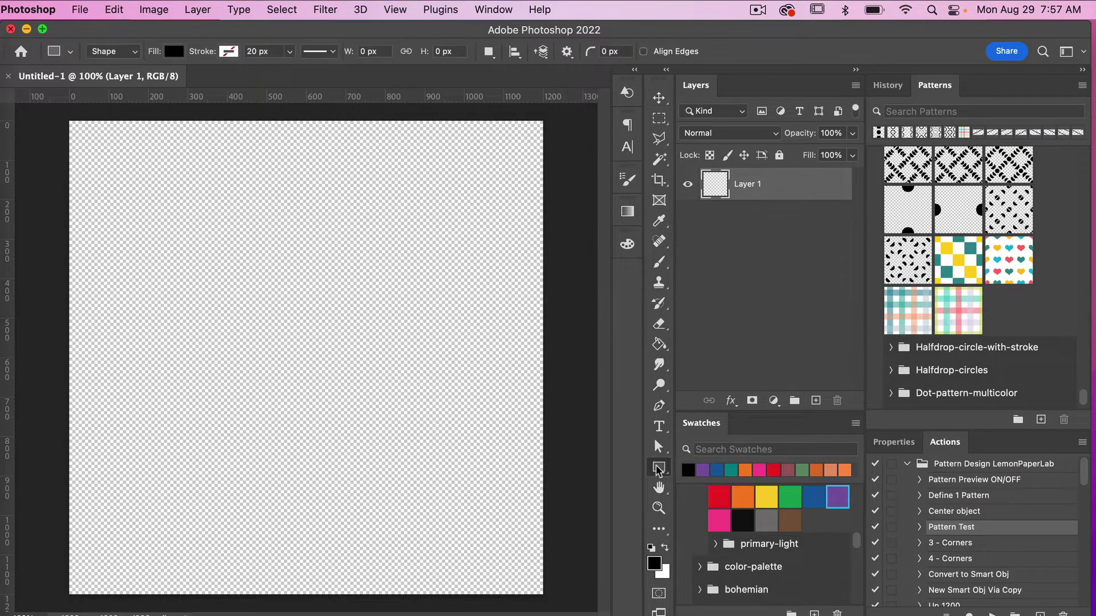
right_click(659, 469)
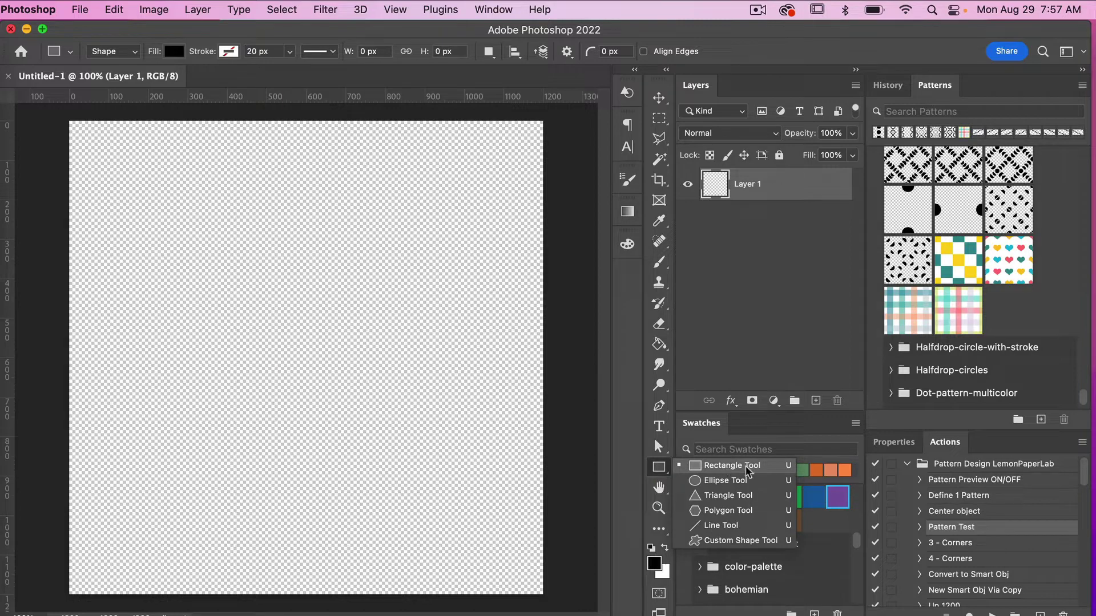
left_click(769, 469)
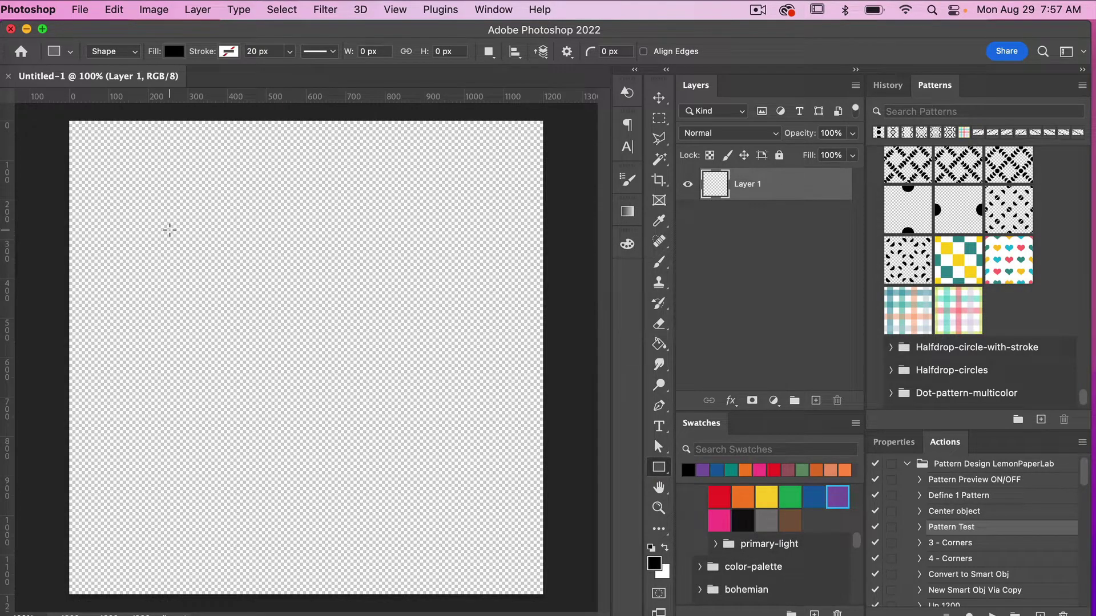
left_click_drag(169, 229, 345, 403)
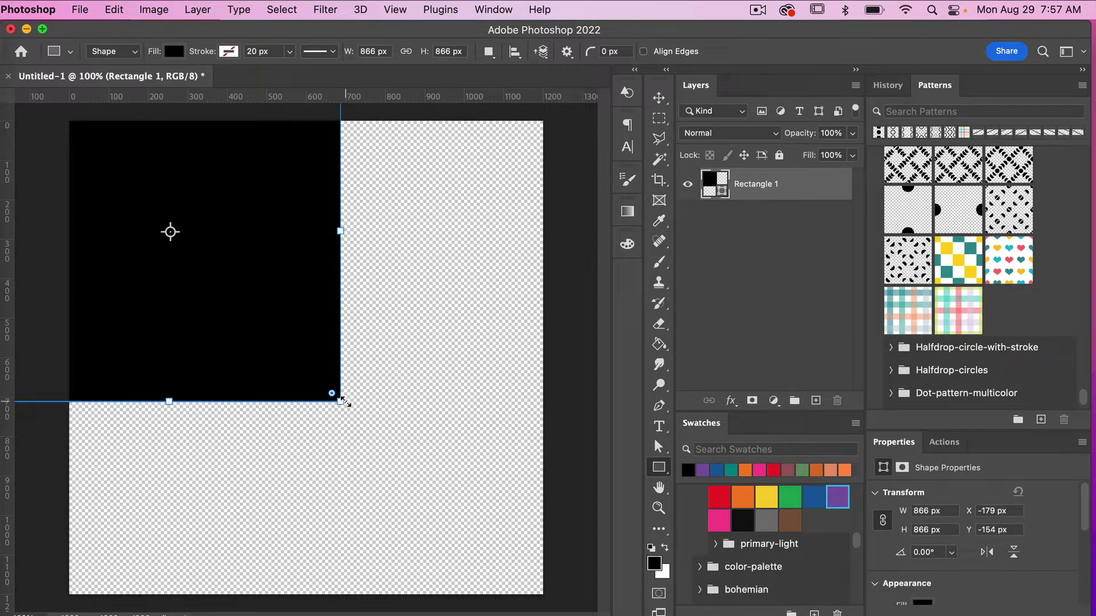
key("v")
left_click_drag(282, 265, 413, 392)
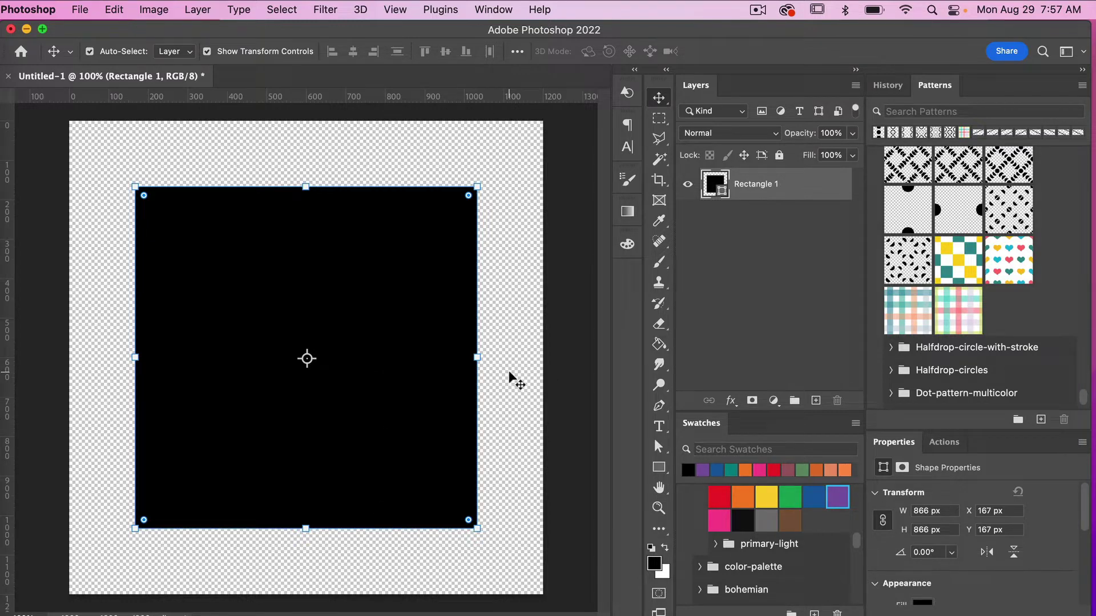
Rotate the black square by 45 degrees into a diamond
key("super+t")
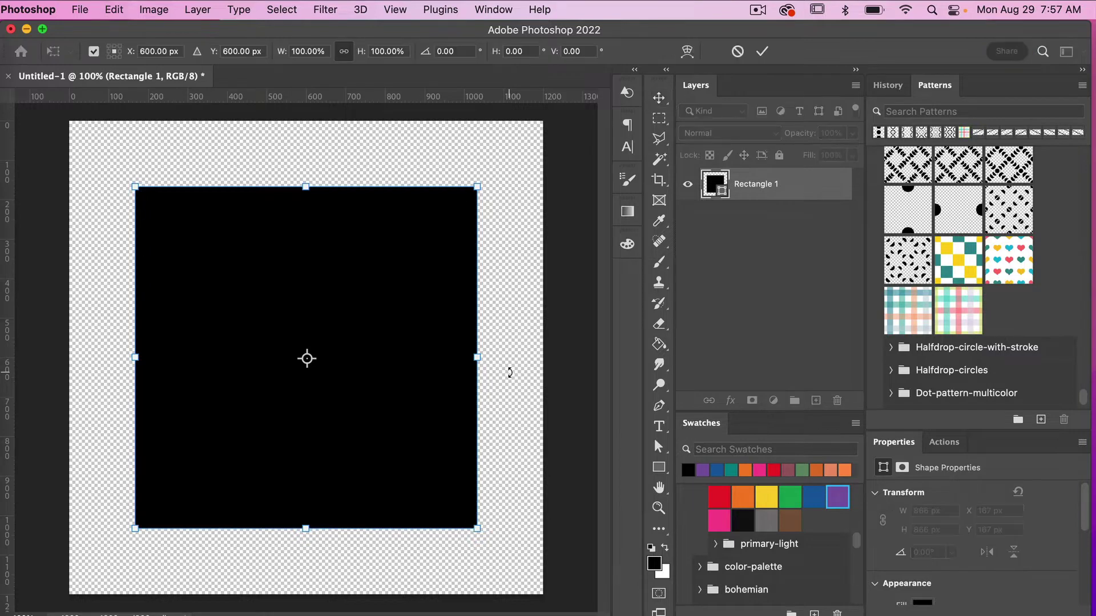
left_click_drag(459, 51, 435, 52)
type("45")
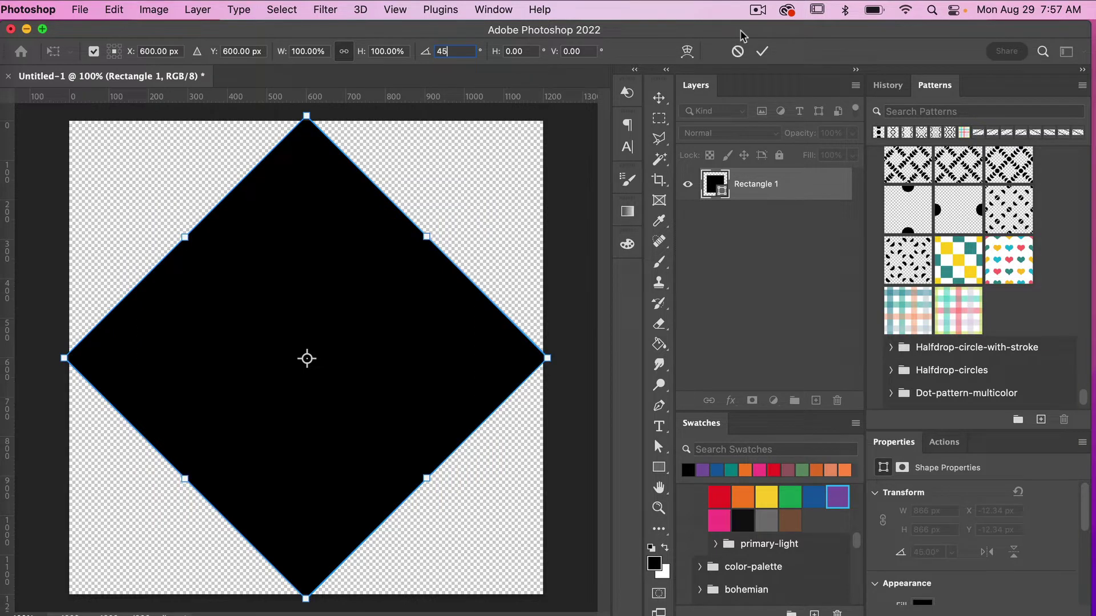
left_click(762, 51)
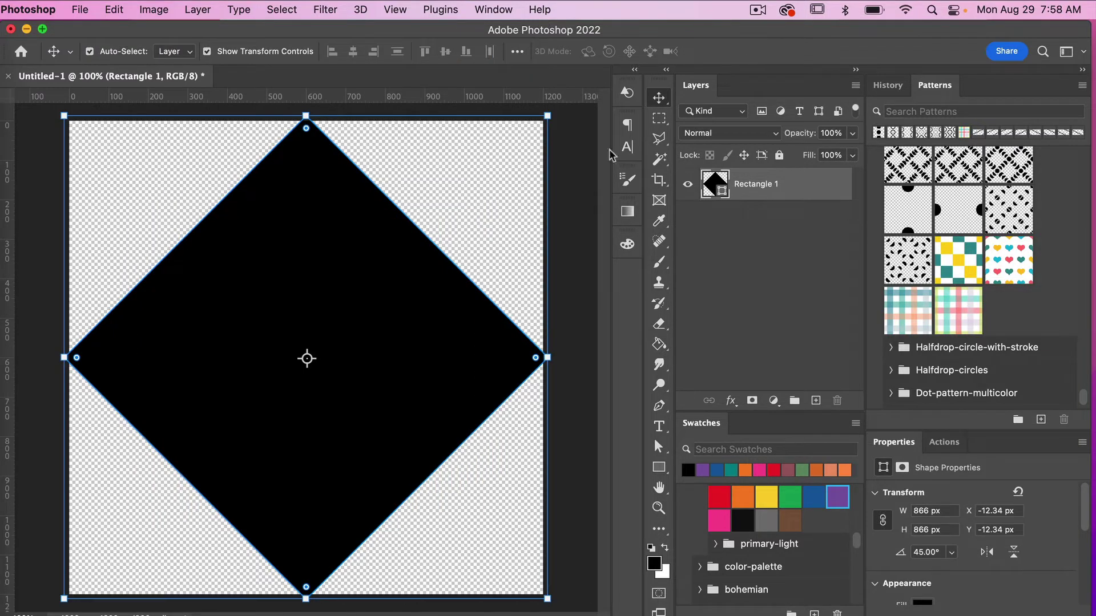
Resize the diamond so its four corners touch the canvas edges, apply the transform and deselect the shape
left_click_drag(305, 114, 305, 125)
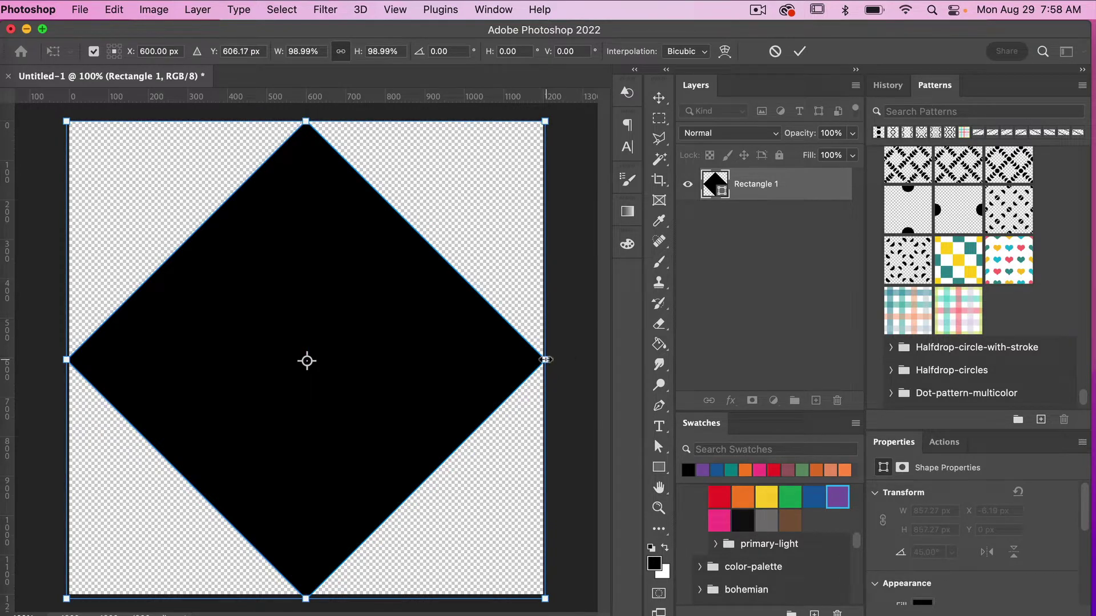
left_click_drag(545, 359, 542, 359)
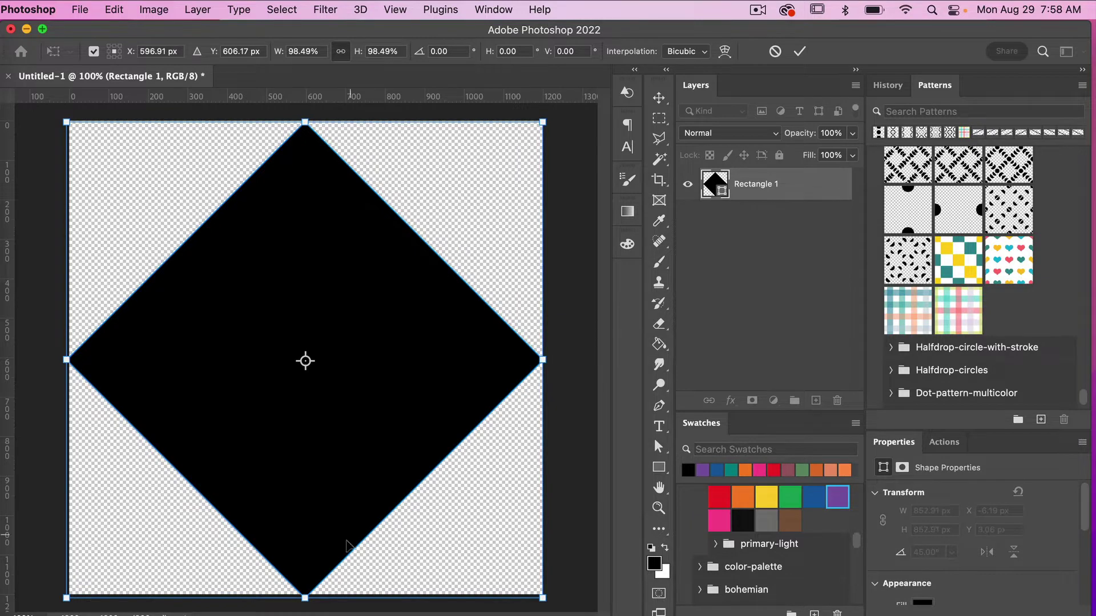
left_click_drag(305, 599, 304, 592)
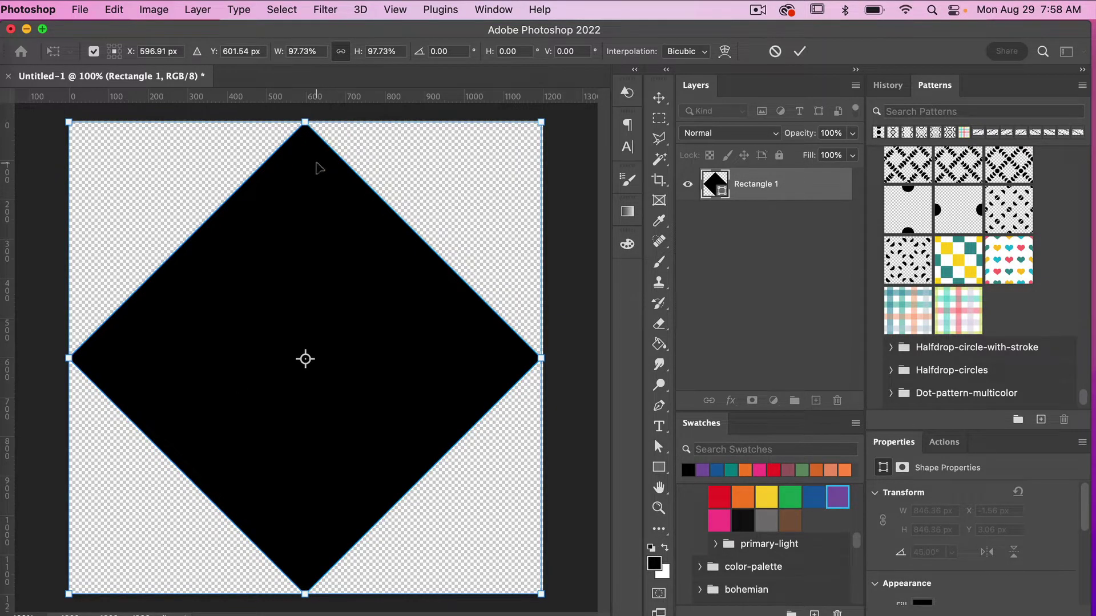
left_click_drag(305, 122, 303, 117)
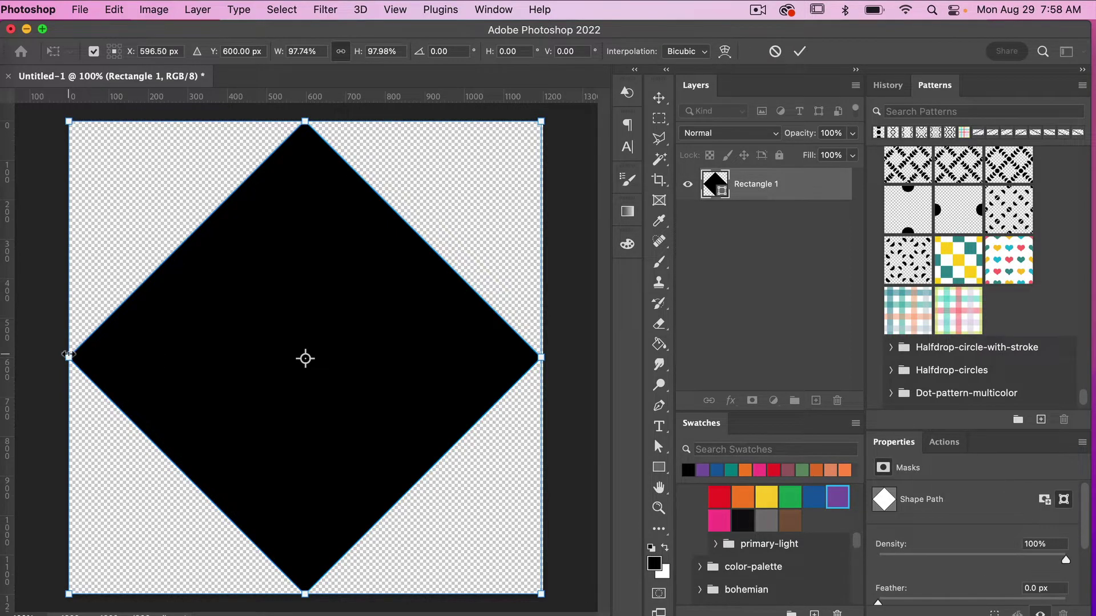
left_click_drag(67, 354, 69, 358)
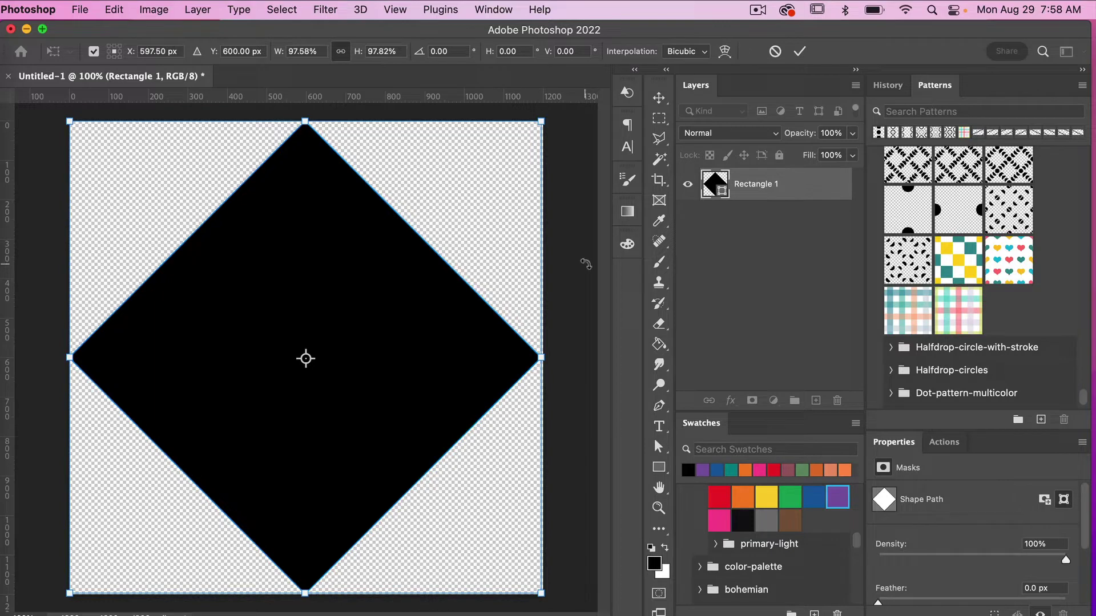
left_click_drag(542, 357, 547, 355)
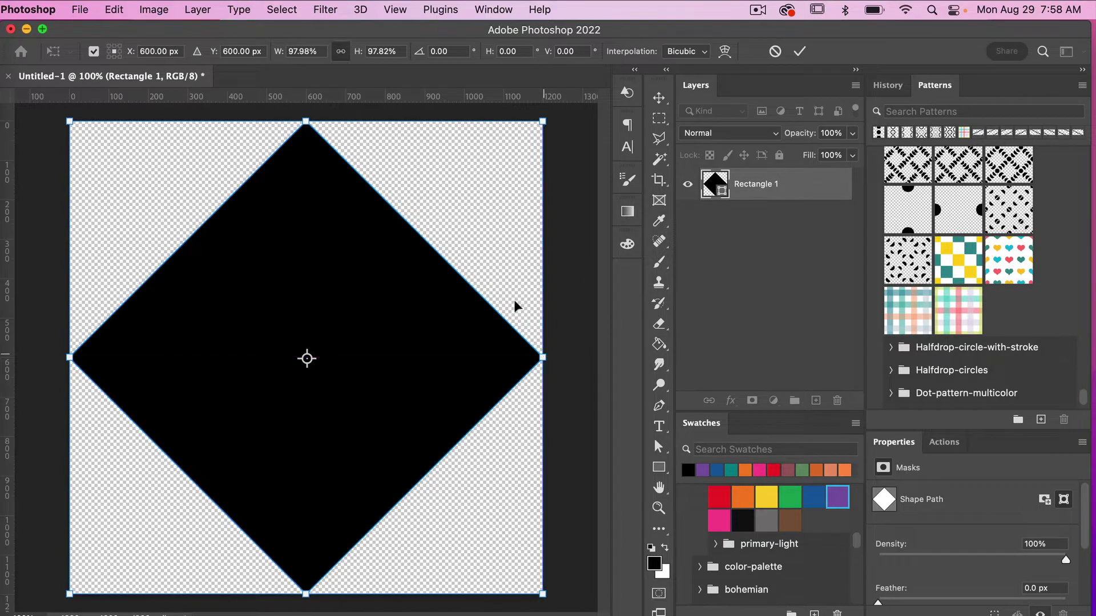
left_click(800, 51)
left_click(582, 195)
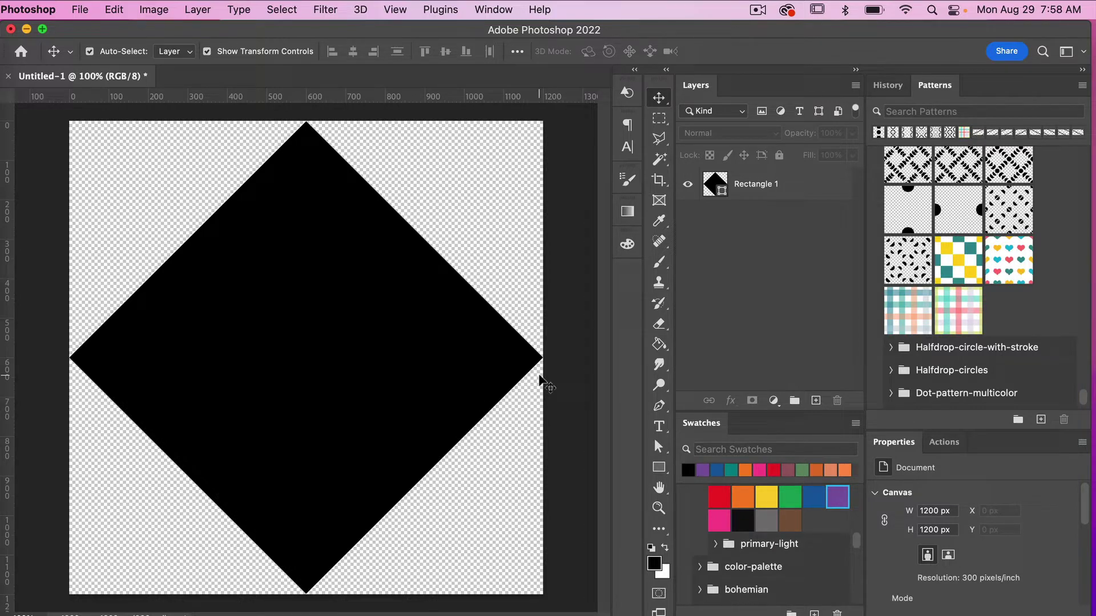
Rotate the fitted diamond by 45 degrees so its sides run parallel to the canvas edges
left_click(414, 335)
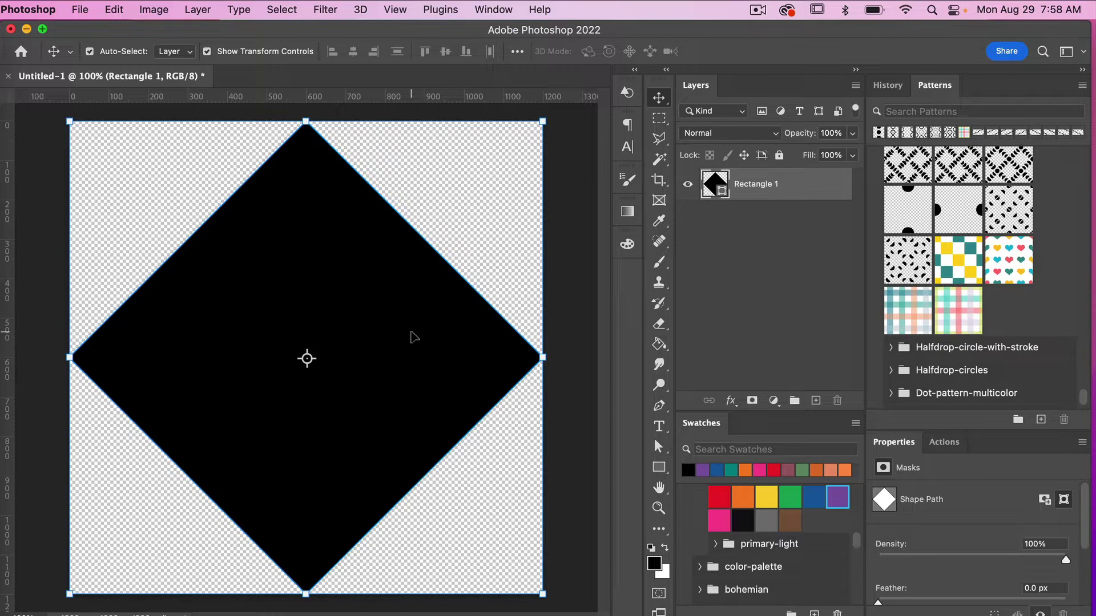
key("super+t")
left_click(449, 51)
type("45")
key("Return")
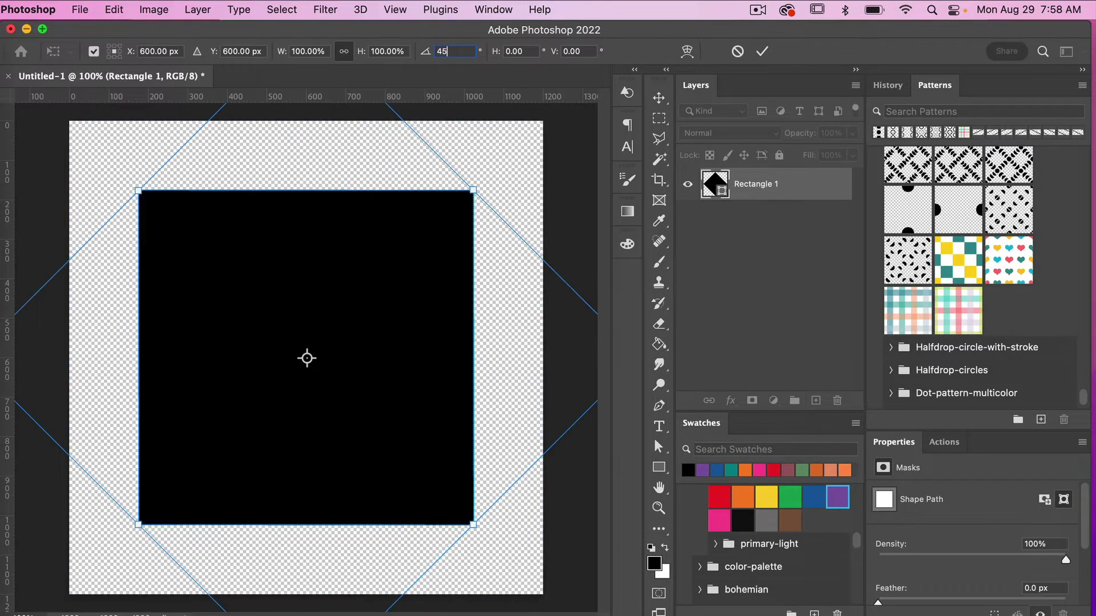
left_click(763, 51)
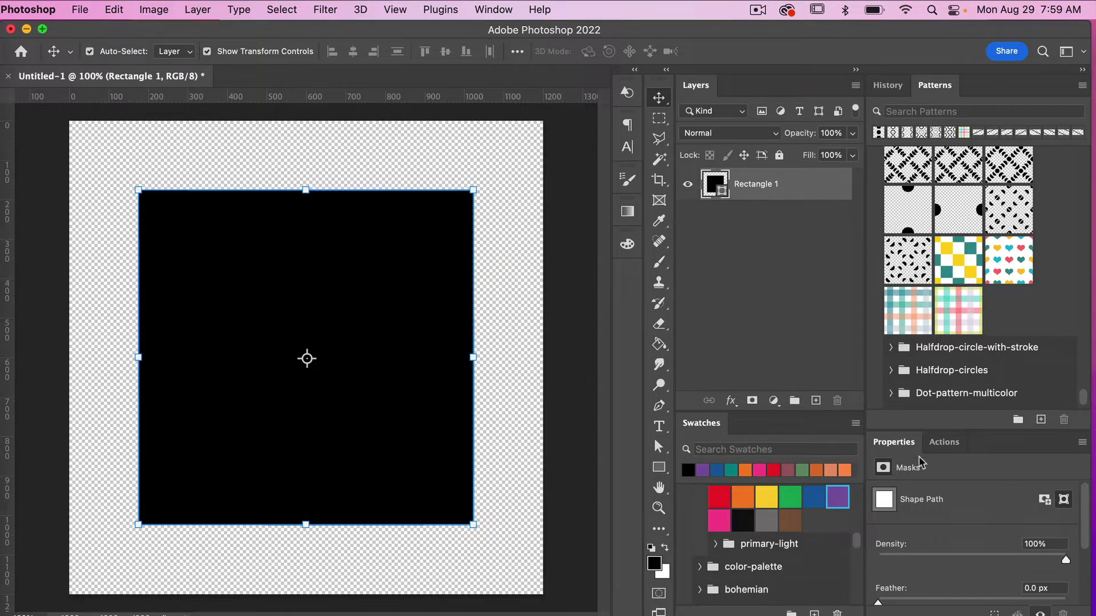
Convert the square's layer to a smart object and rotate it by 45 degrees
right_click(795, 189)
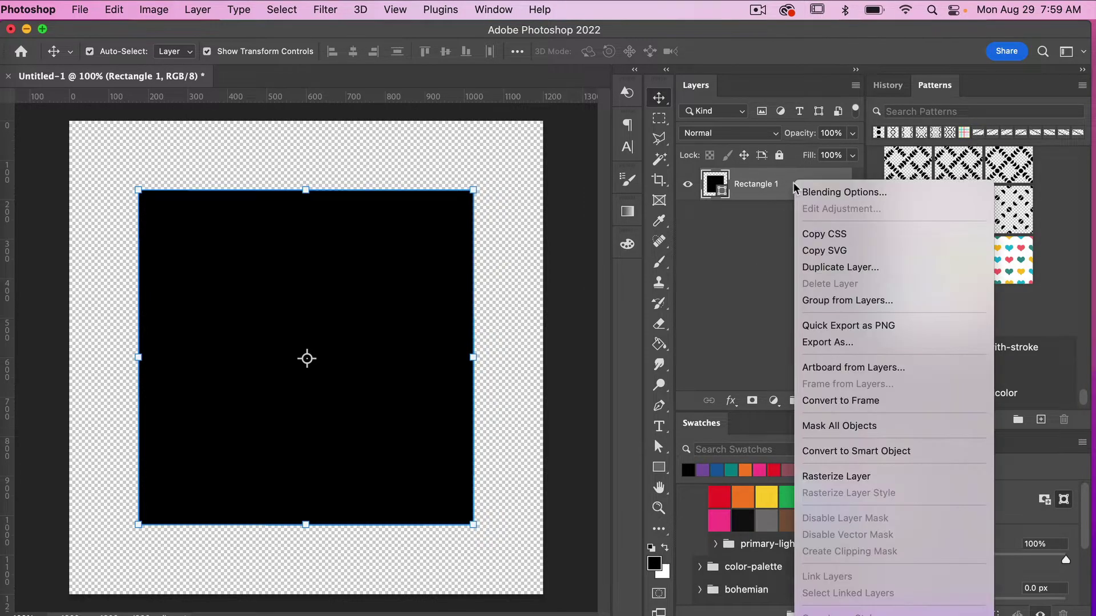
left_click(837, 450)
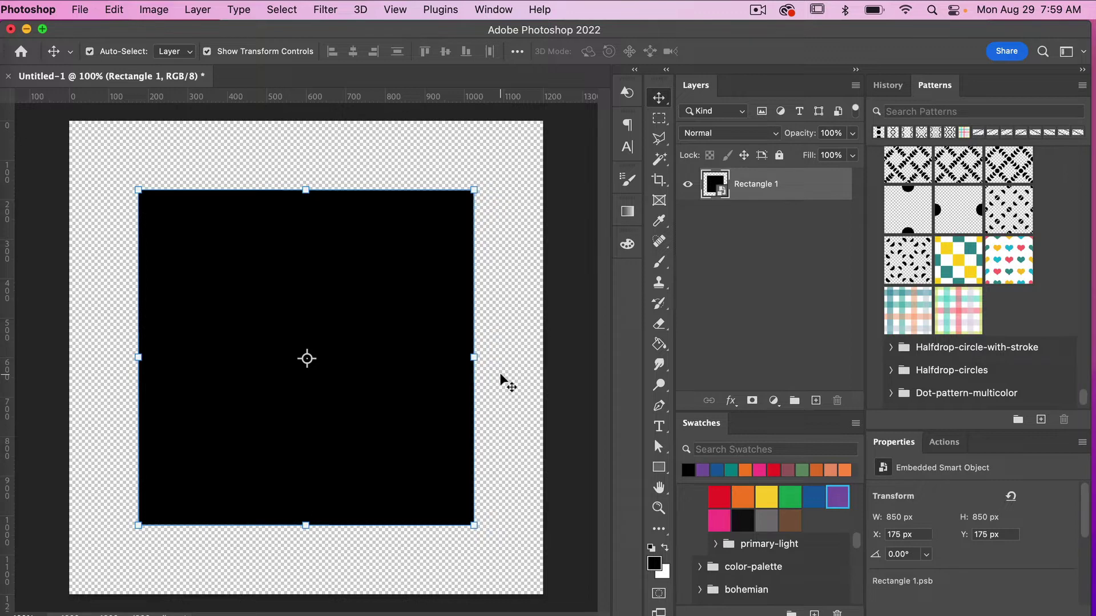
key("super+t")
left_click(447, 51)
type("45")
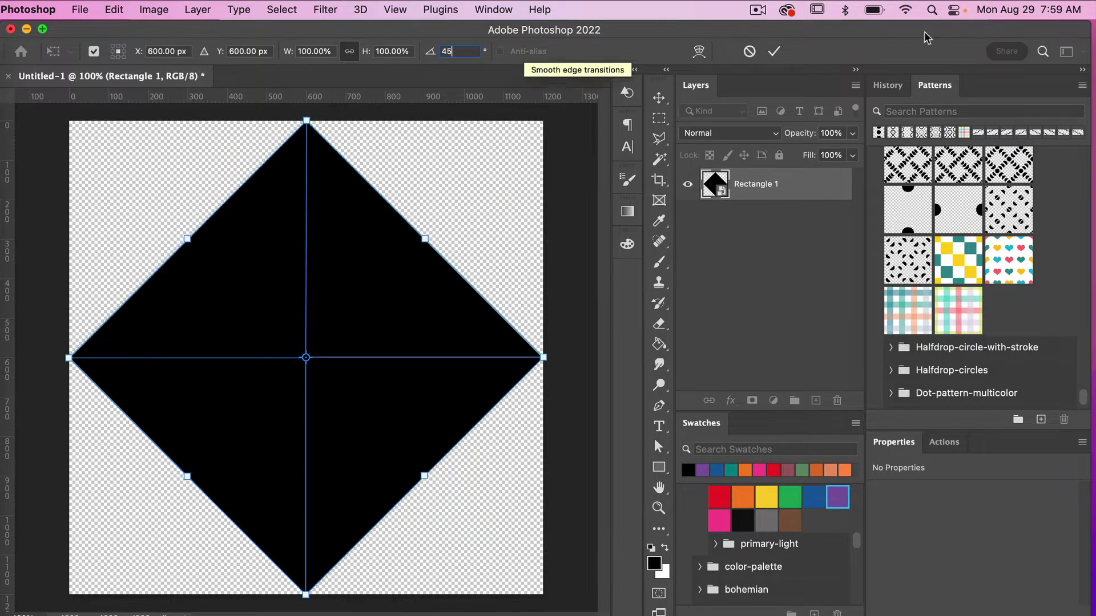
left_click(774, 51)
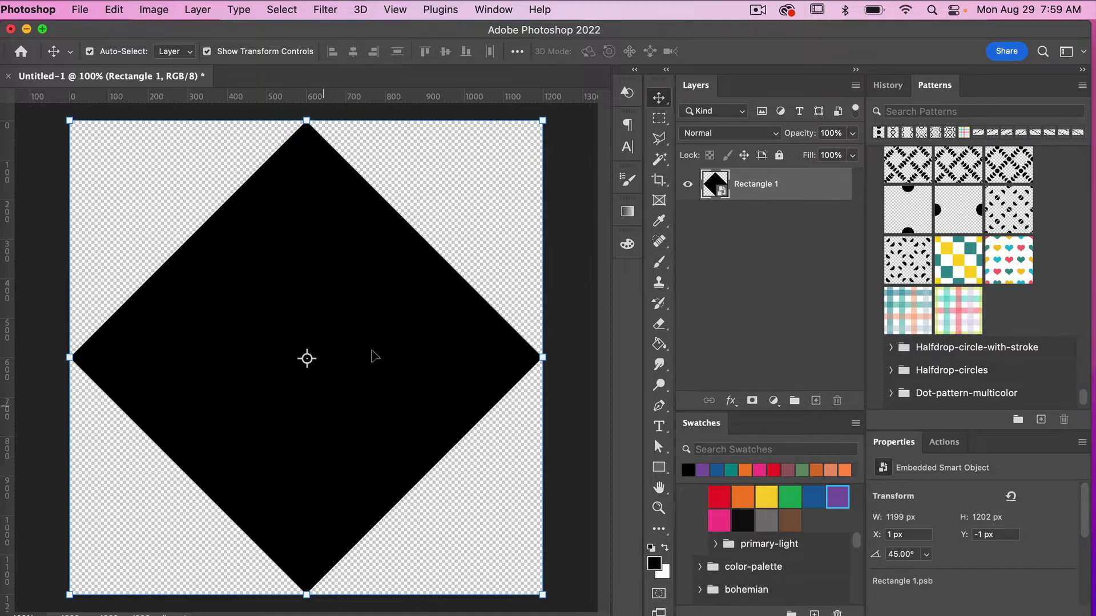
Duplicate the diamond smart object and move the copy's center to X 0, Y 0
right_click(799, 189)
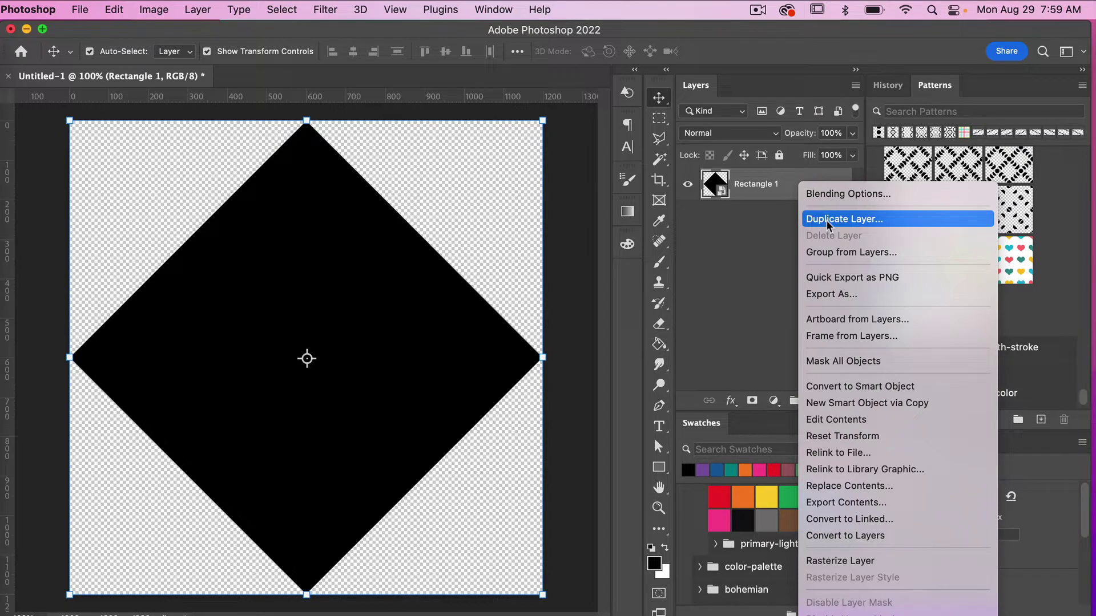
left_click(798, 196)
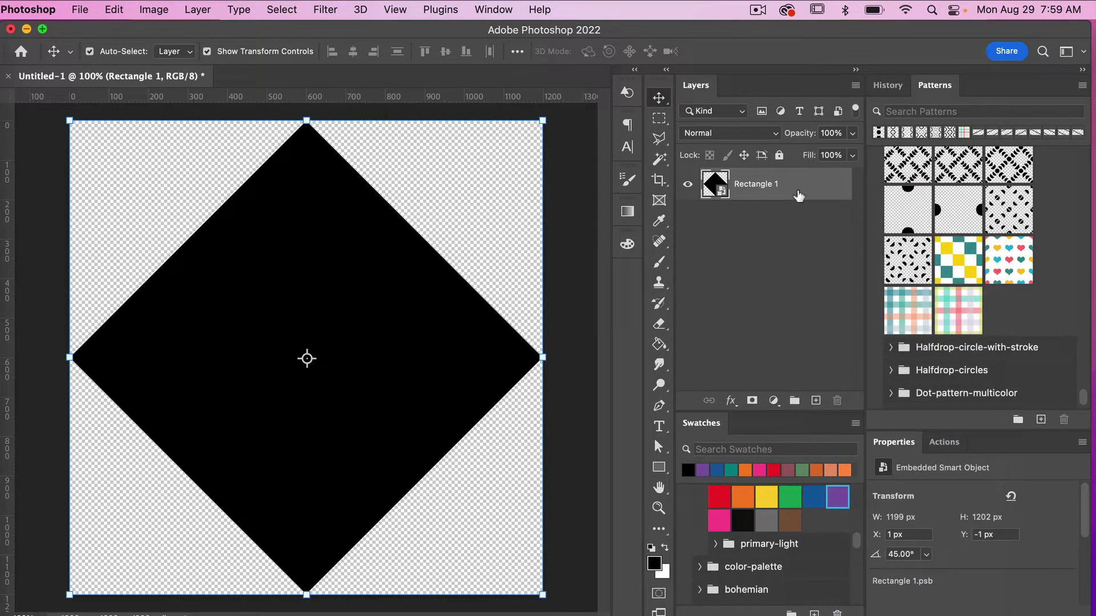
key("super+j")
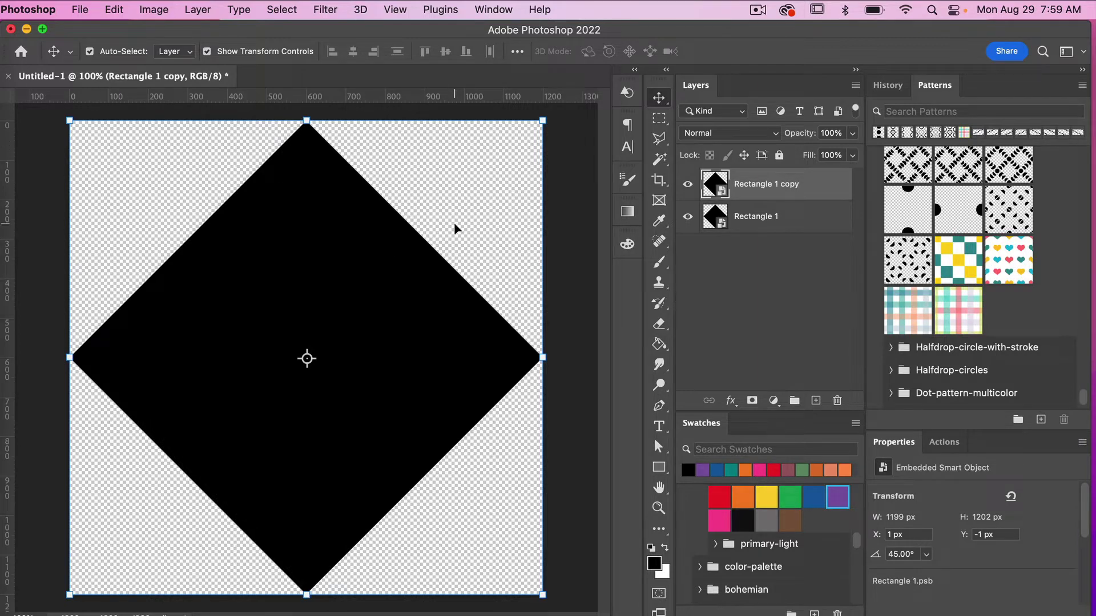
key("cmd+t")
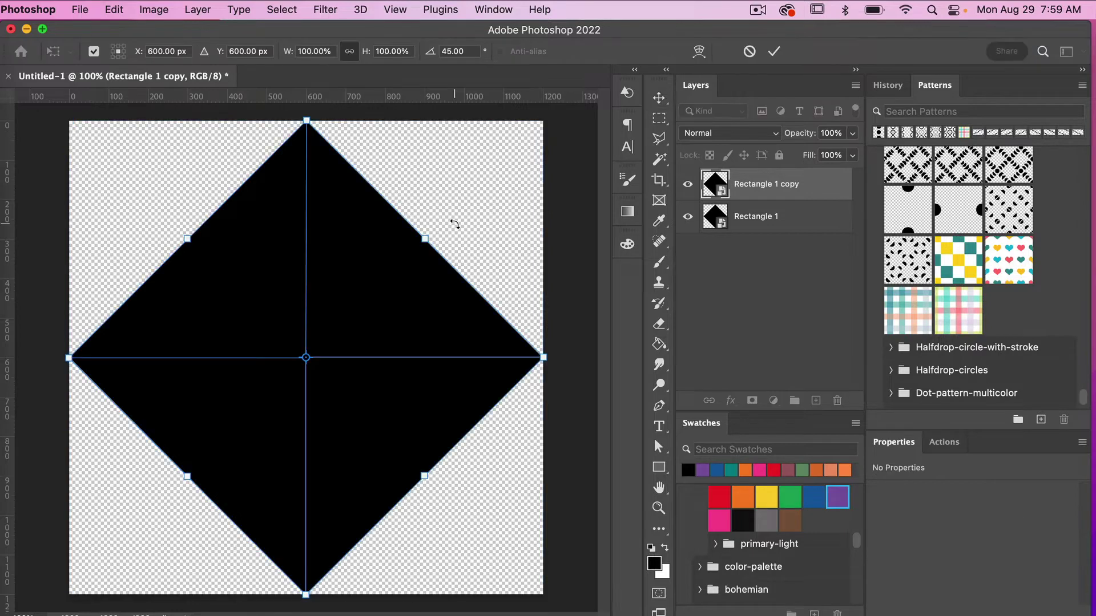
left_click(161, 51)
type("0")
key("Return")
left_click(251, 51)
type("0")
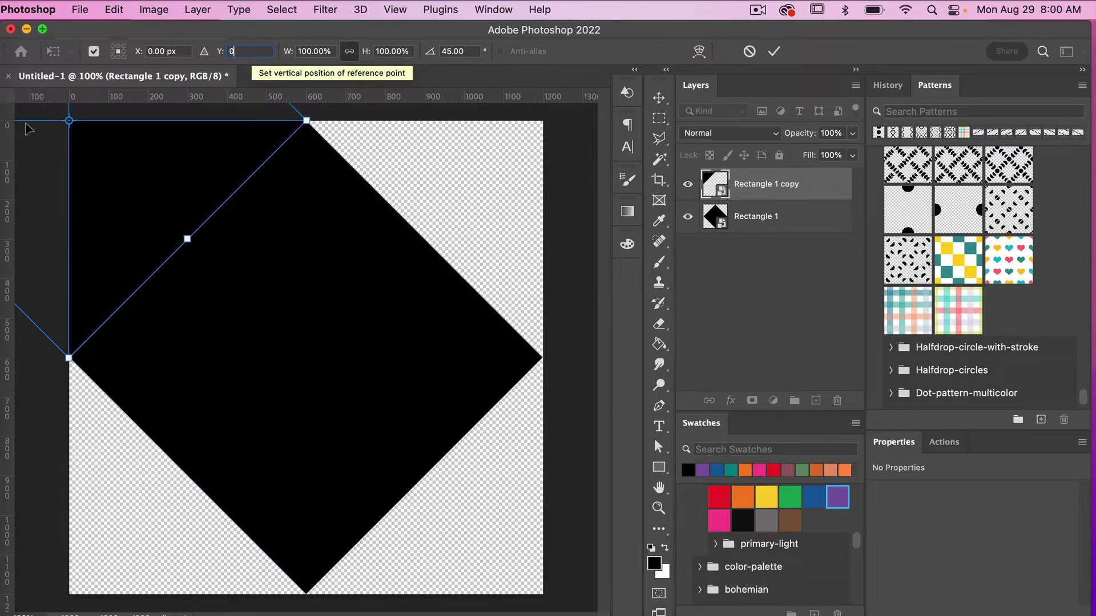
left_click(773, 52)
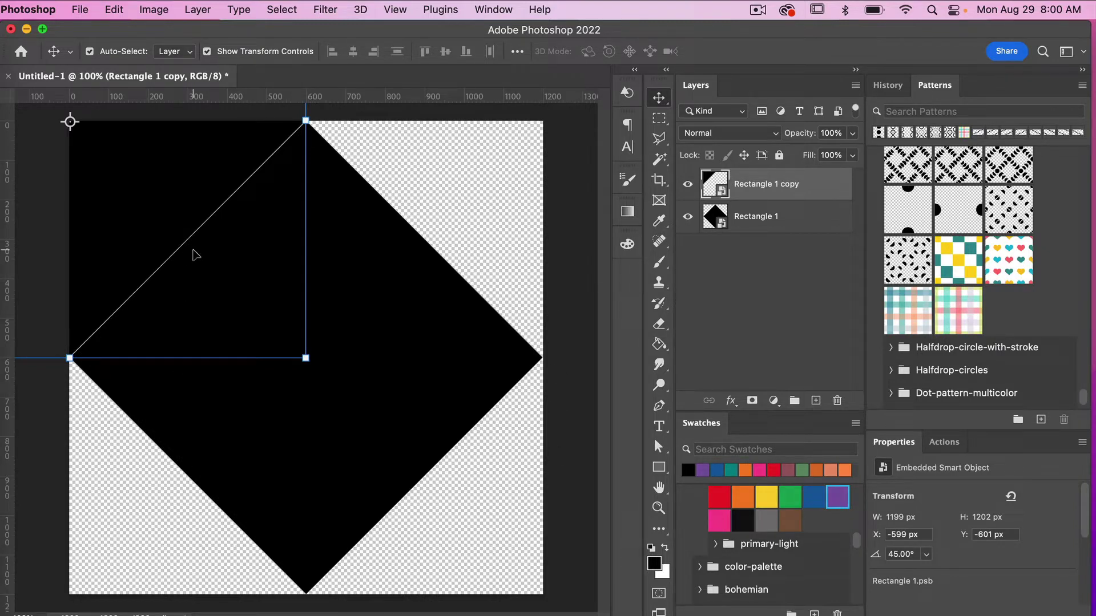
Delete the duplicated diamond layer positioned at the canvas corner
right_click(799, 184)
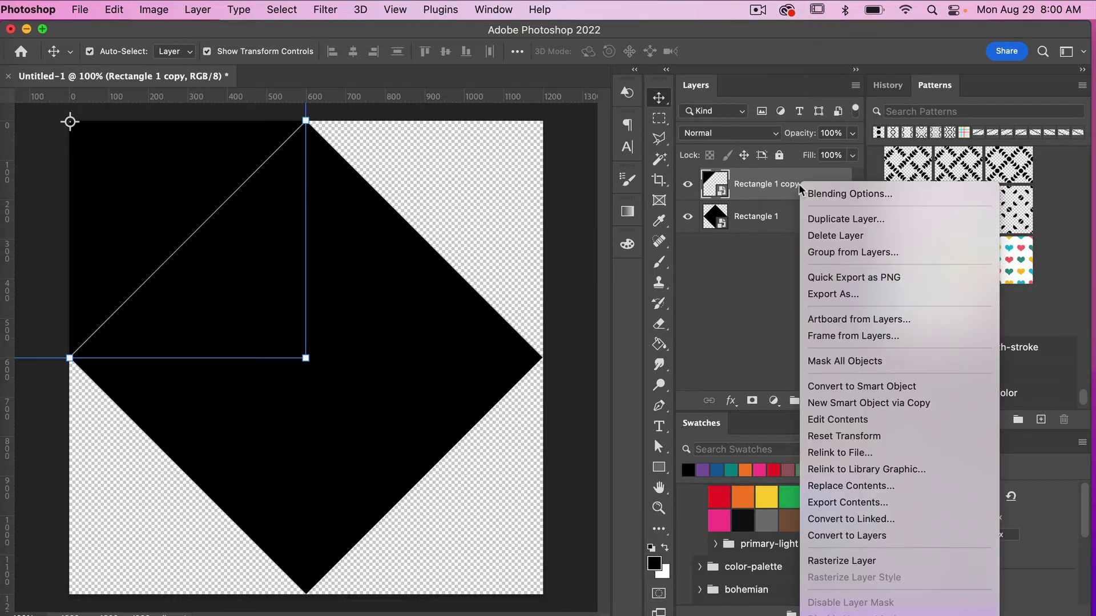
left_click(827, 235)
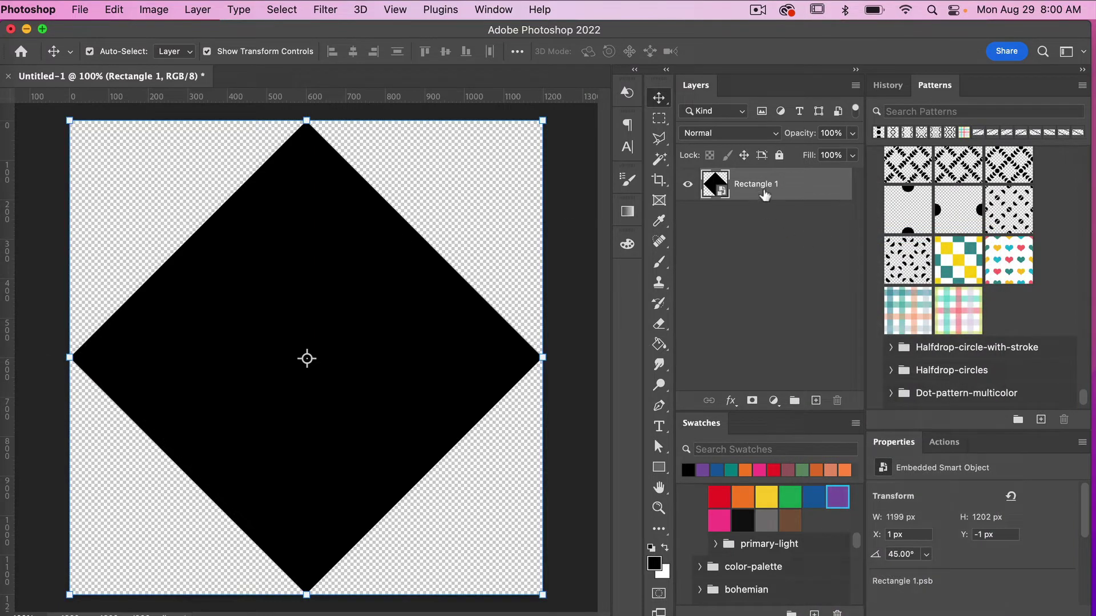
Show the actions in Button Mode and run the 4 - Corners action on the diamond smart object
left_click(945, 442)
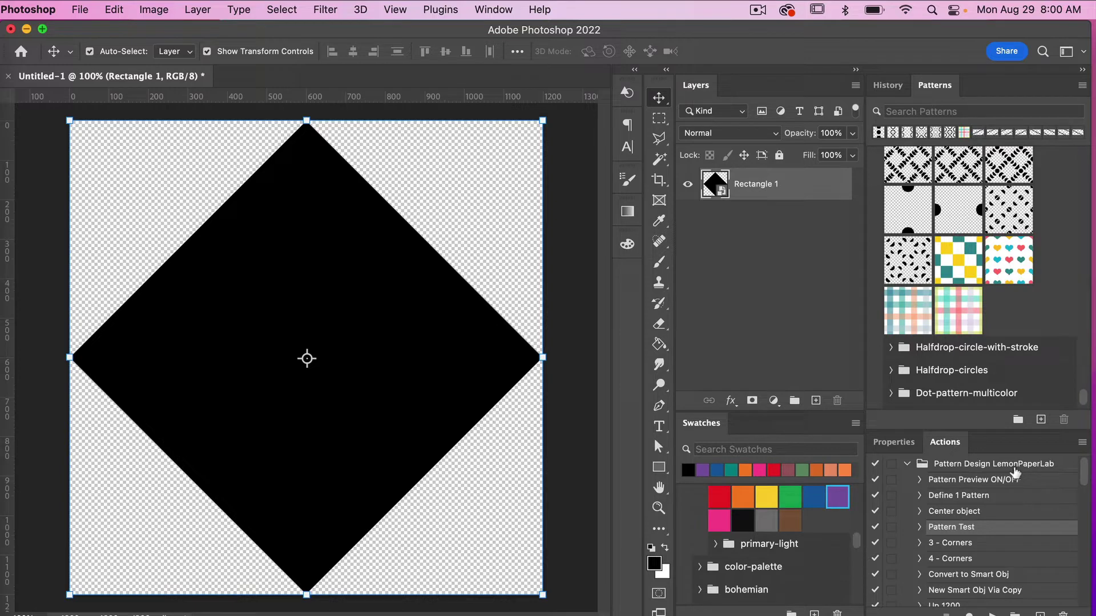
left_click(1081, 442)
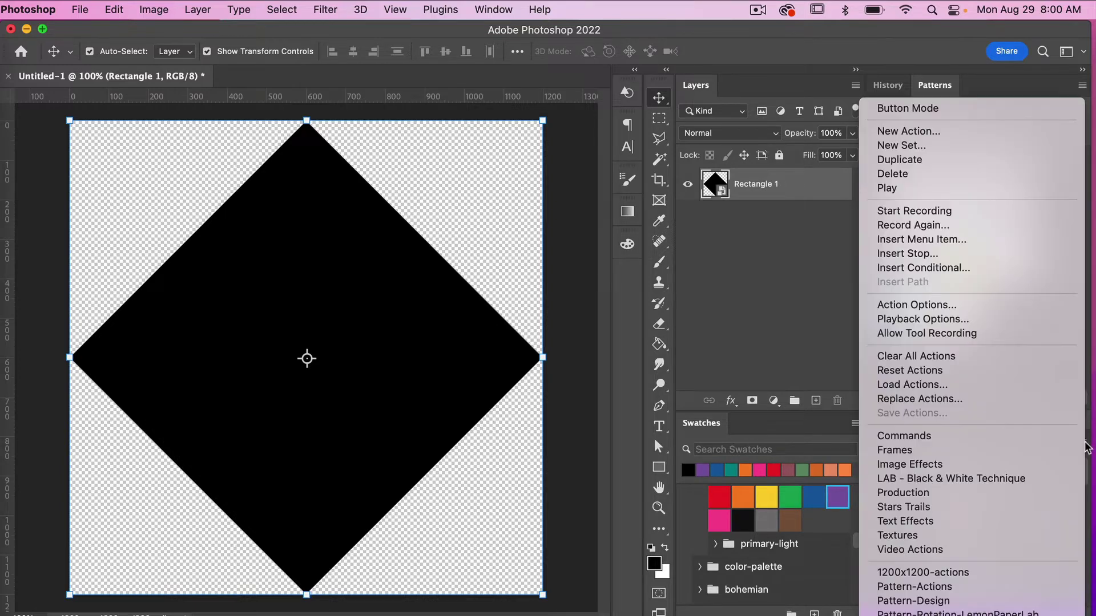
left_click(944, 110)
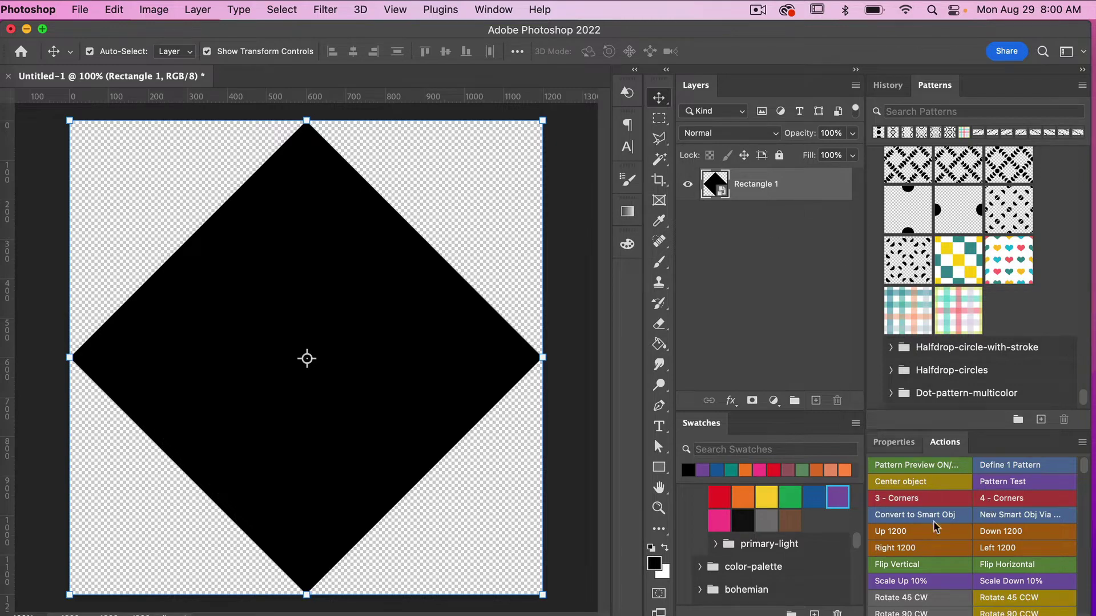
left_click(1013, 498)
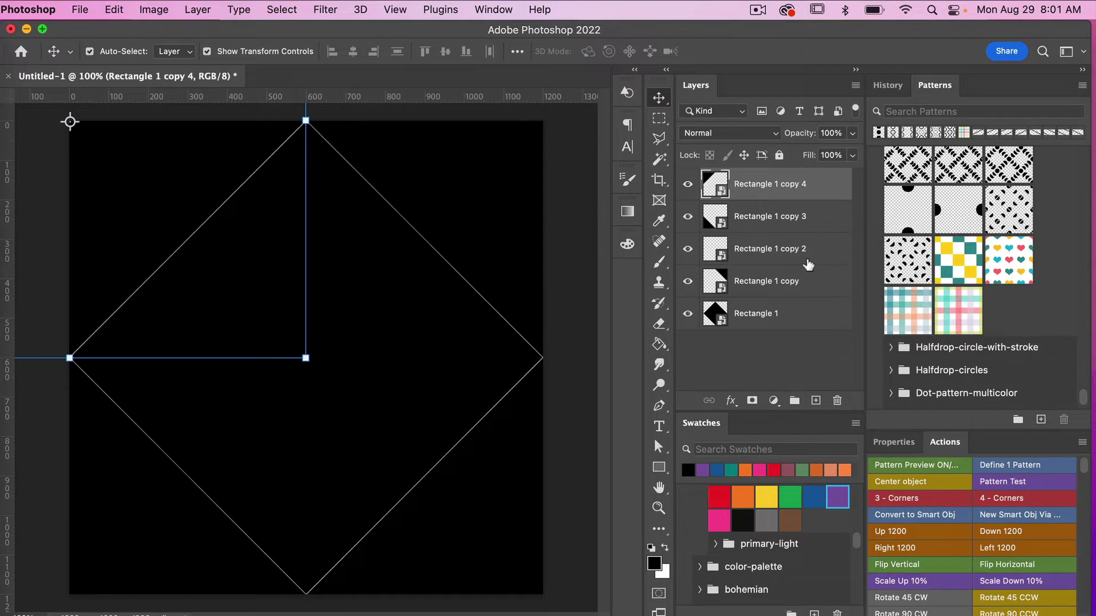
Open the contents of the original Rectangle 1 smart object, hide its black square and add an empty layer
double_click(721, 321)
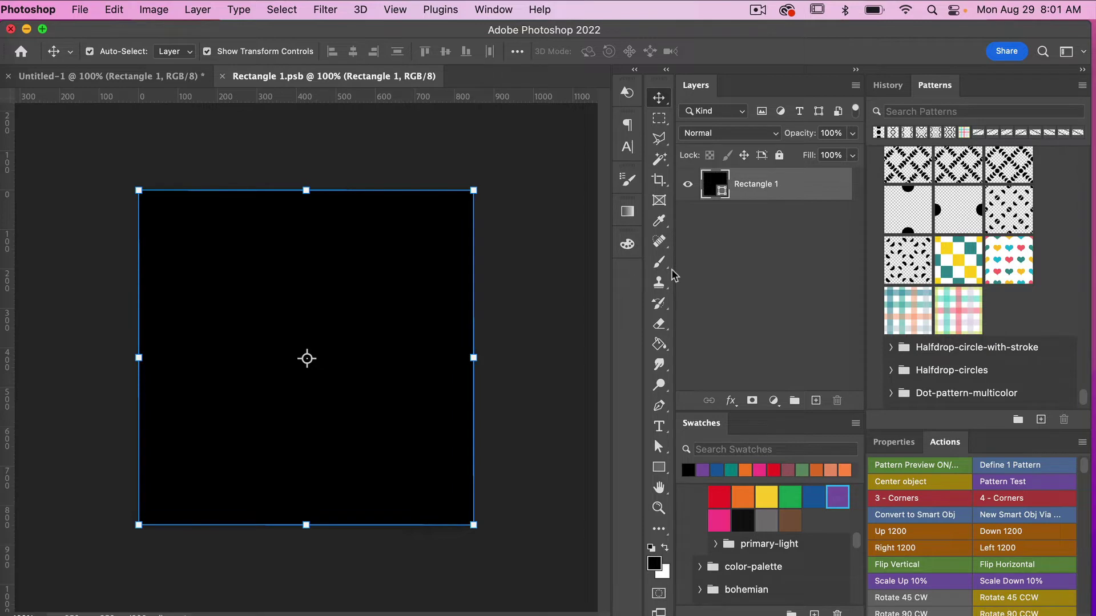
left_click(688, 185)
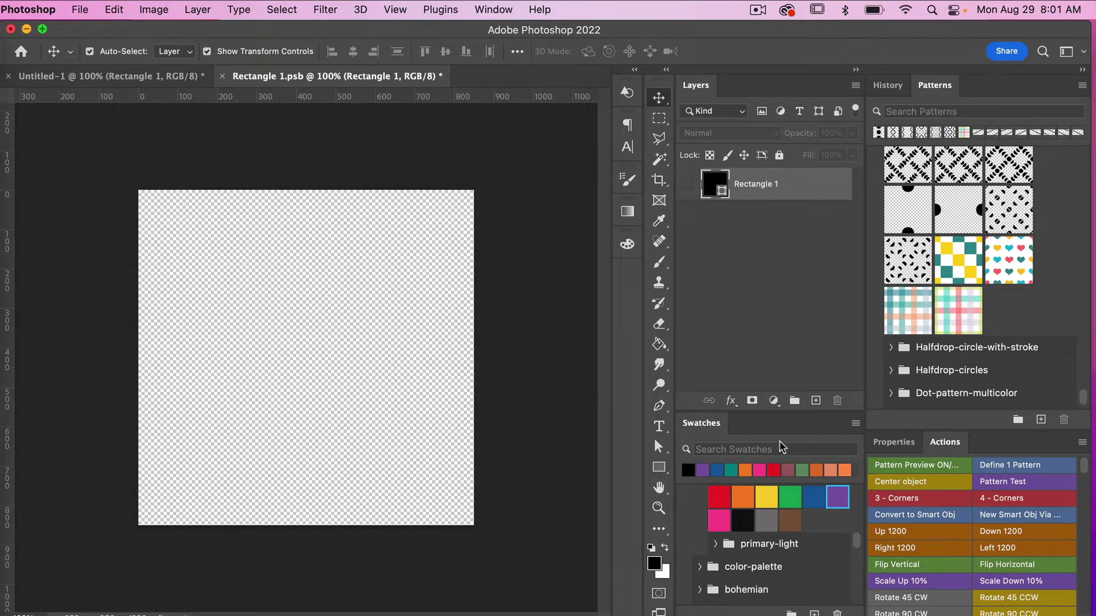
left_click(815, 401)
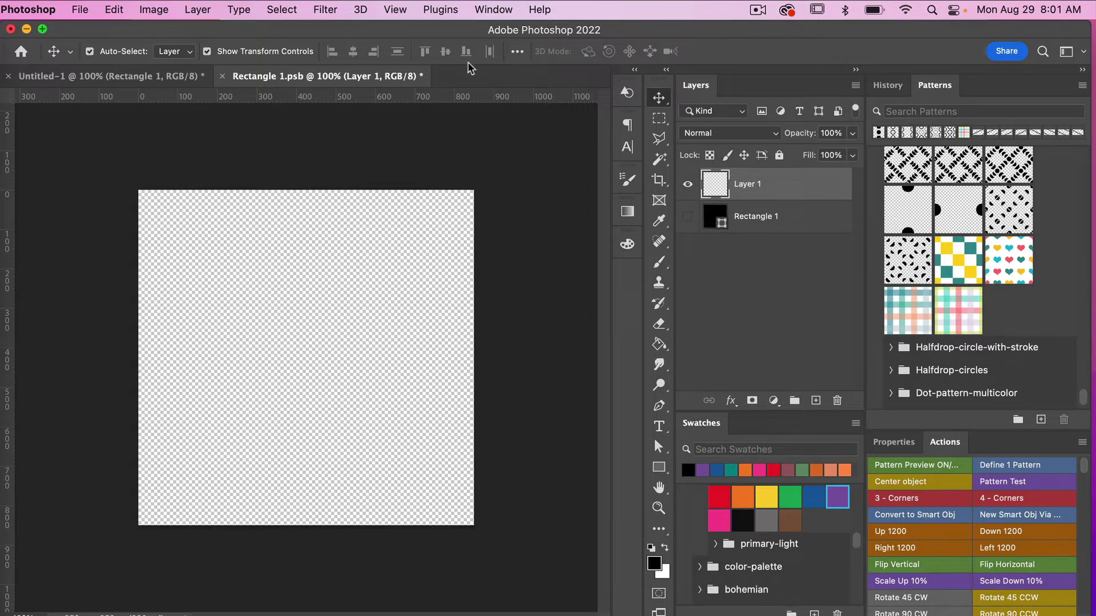
Create a guide layout with 4 columns and 1 row on the smart object's canvas
left_click(396, 11)
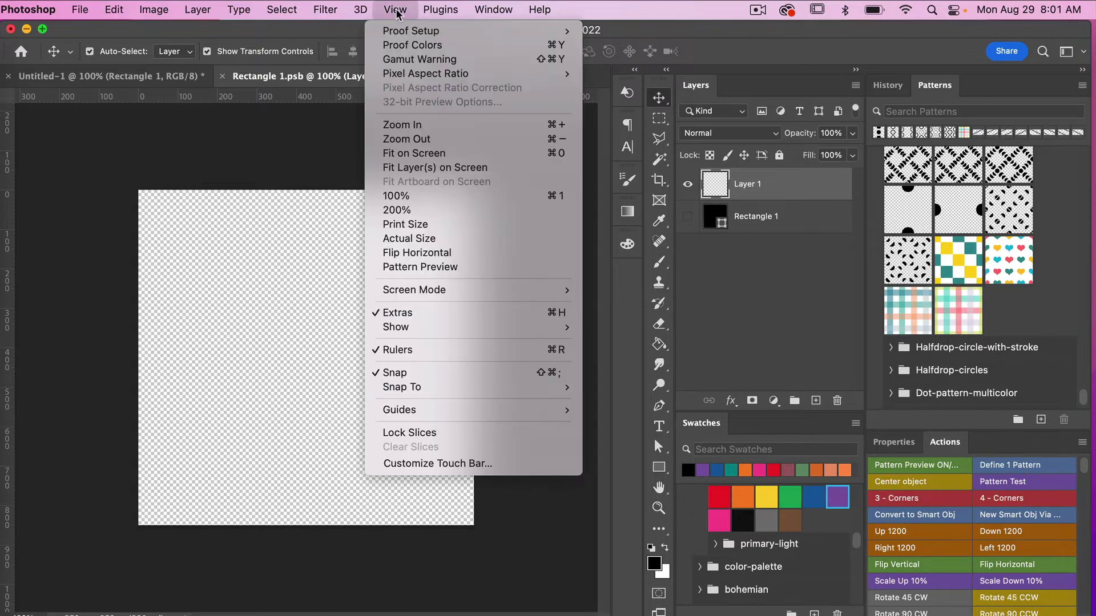
mouse_move(440, 406)
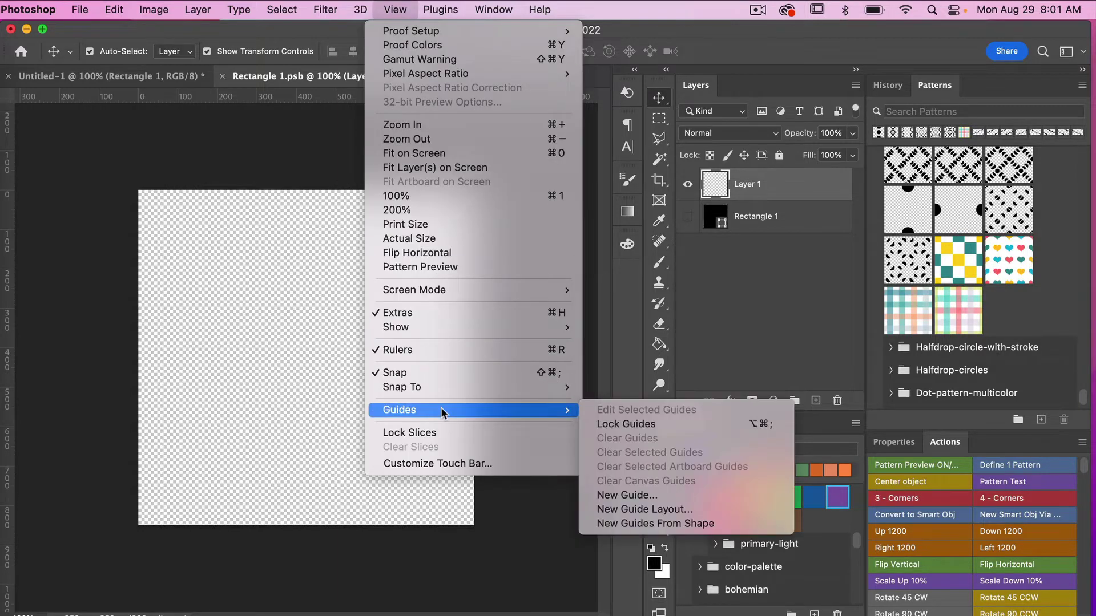
left_click(645, 508)
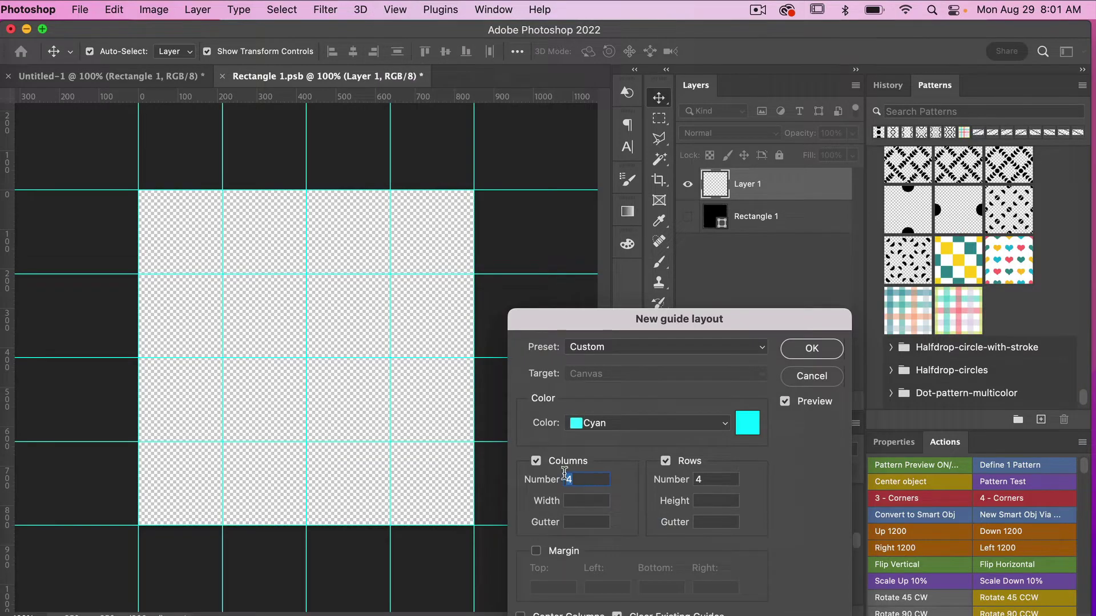
double_click(699, 480)
type("1")
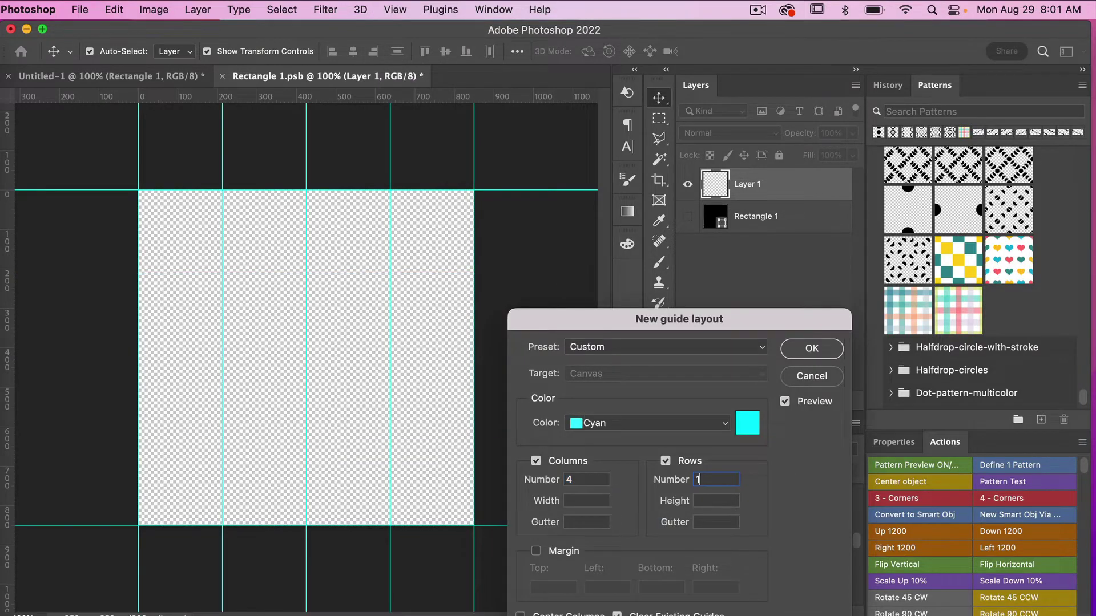
left_click(817, 346)
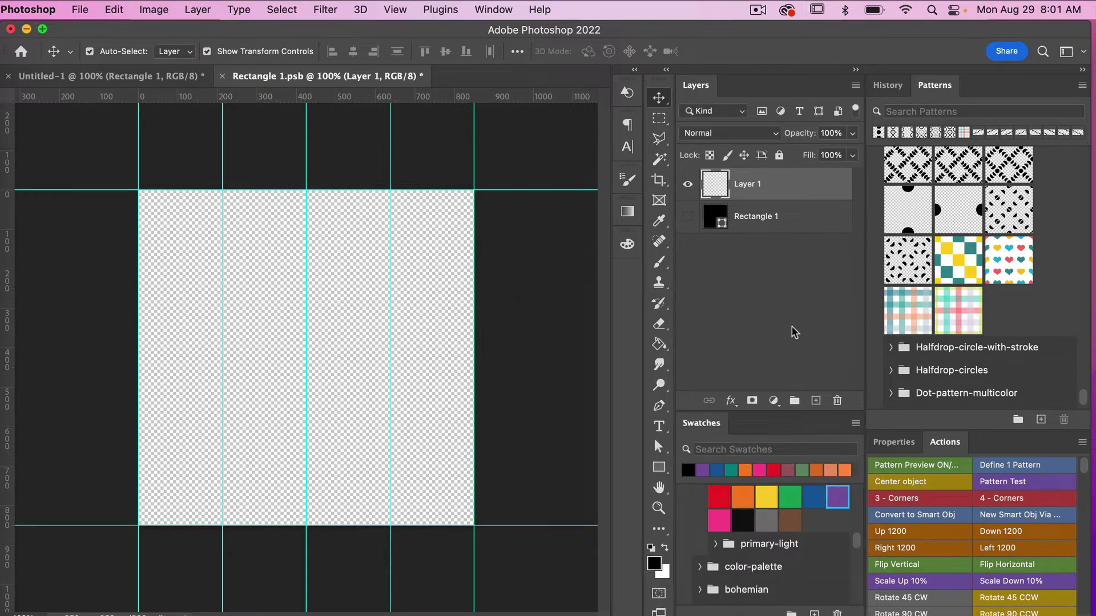
Select the rightmost guide column on Layer 1, fill it with black and deselect
left_click(660, 120)
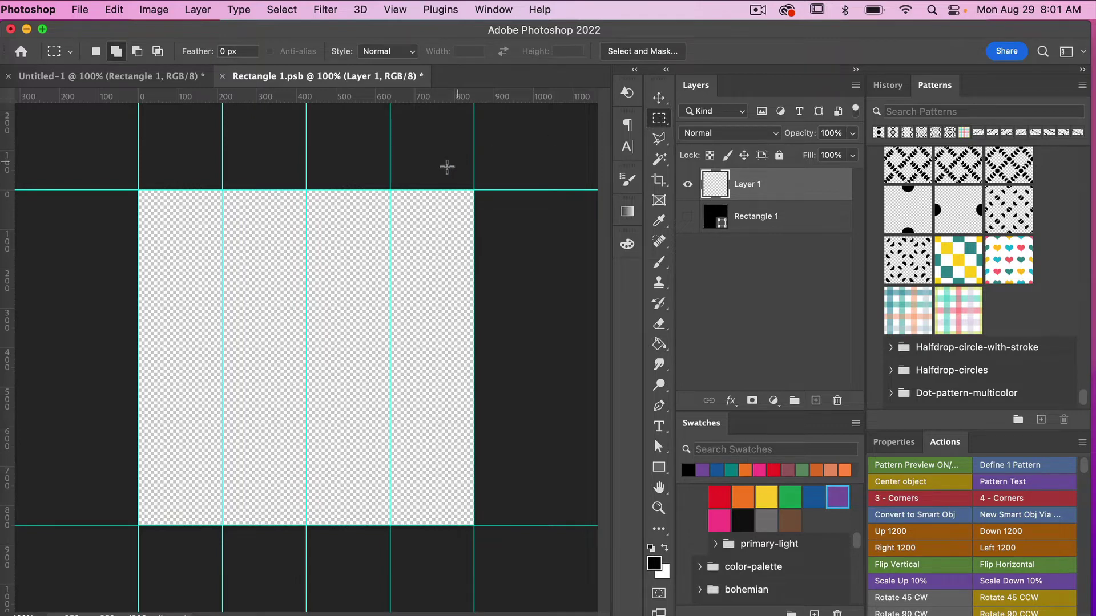
left_click_drag(388, 187, 479, 538)
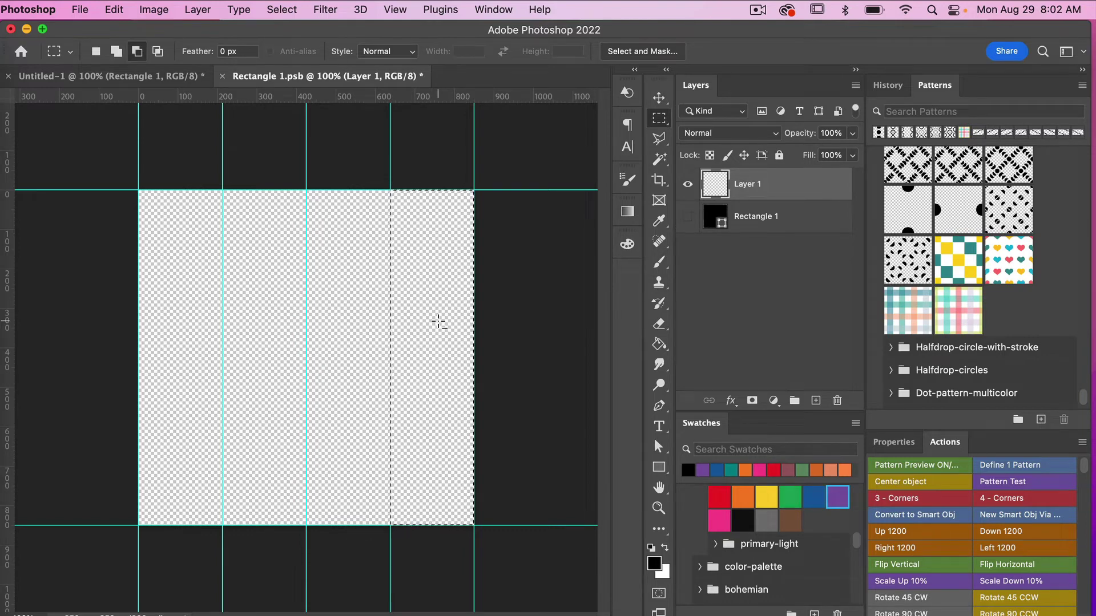
key("alt+BackSpace")
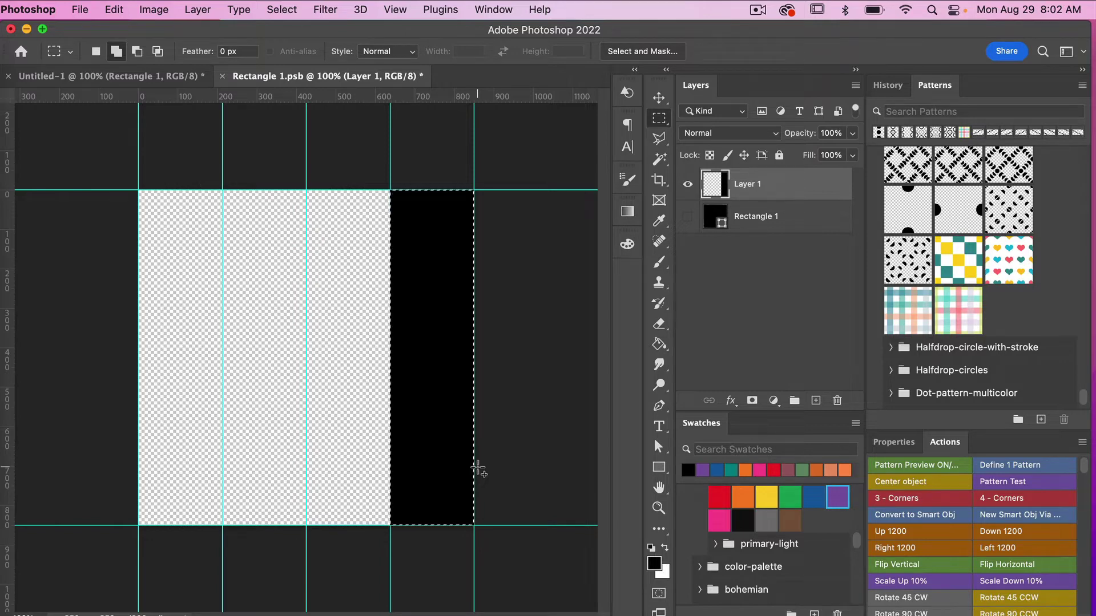
key("super+d")
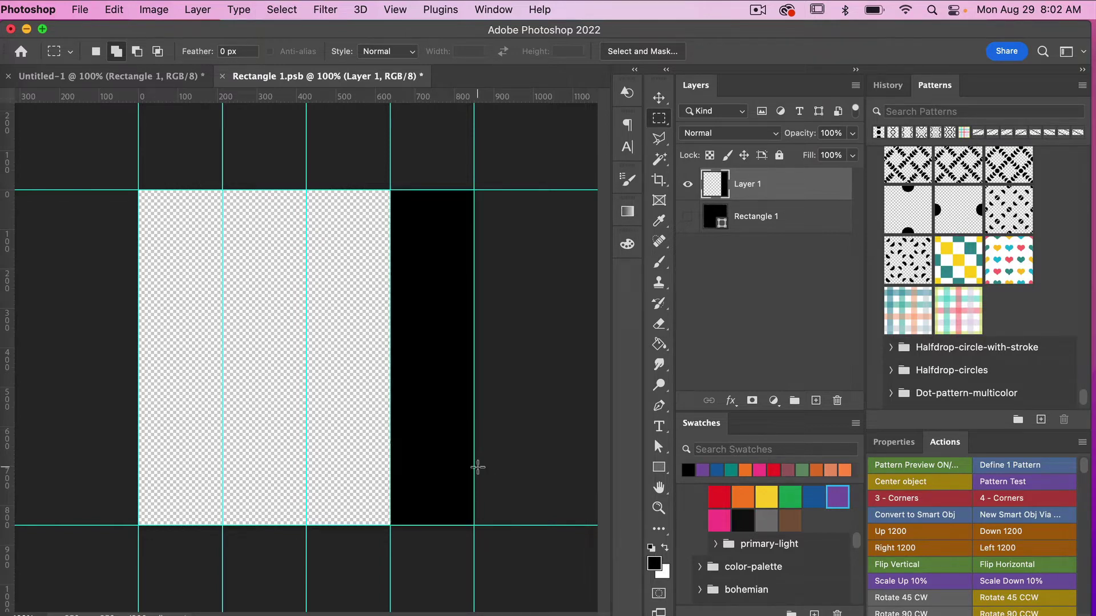
Convert the black stripe layer to a smart object and clear all guides
right_click(778, 188)
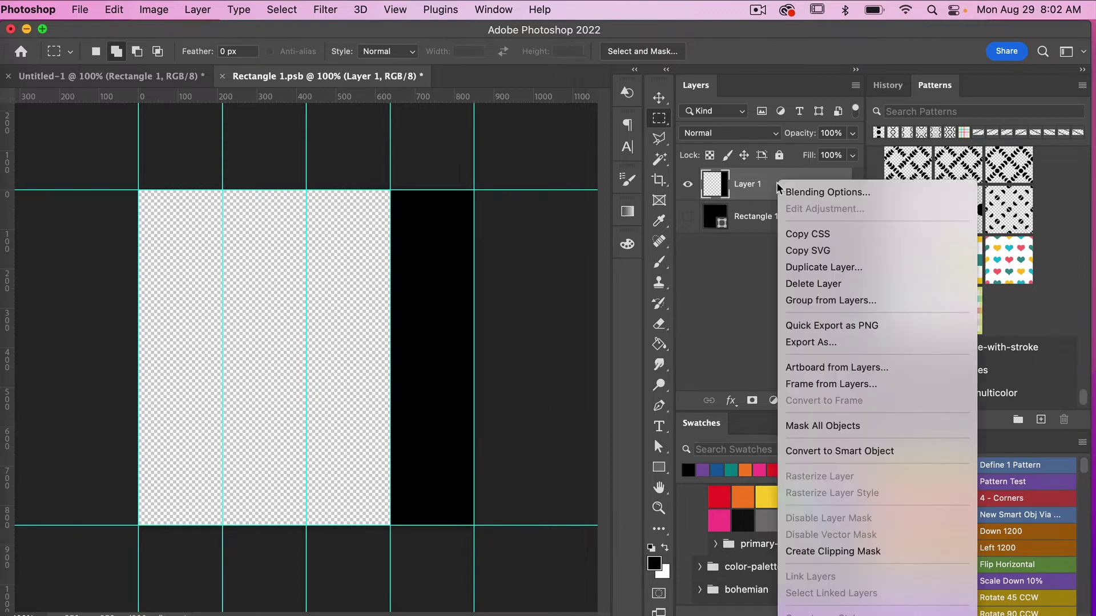
left_click(855, 450)
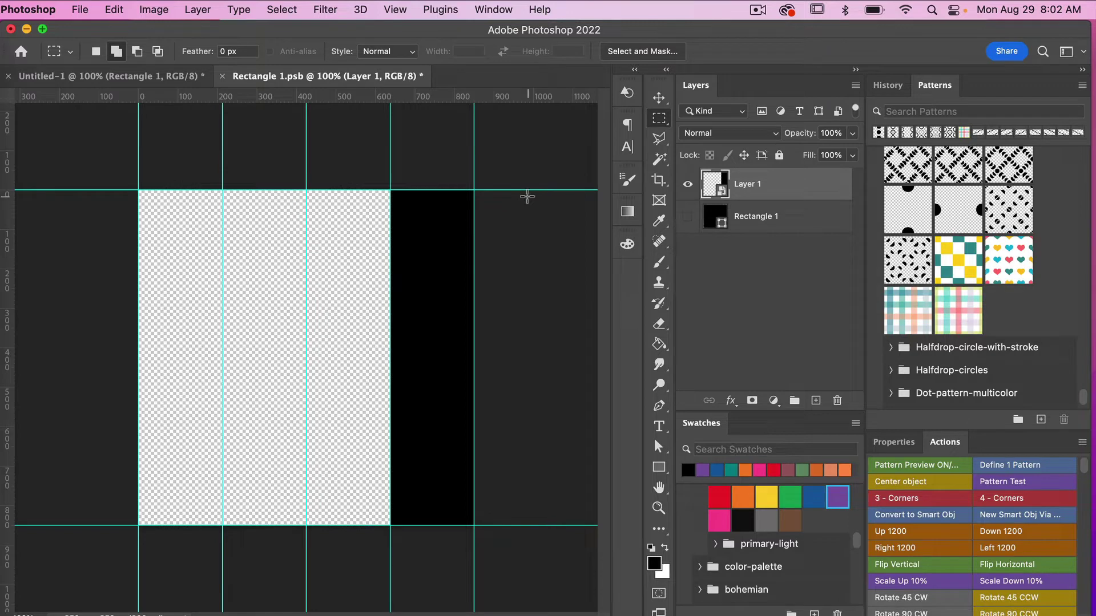
left_click(400, 16)
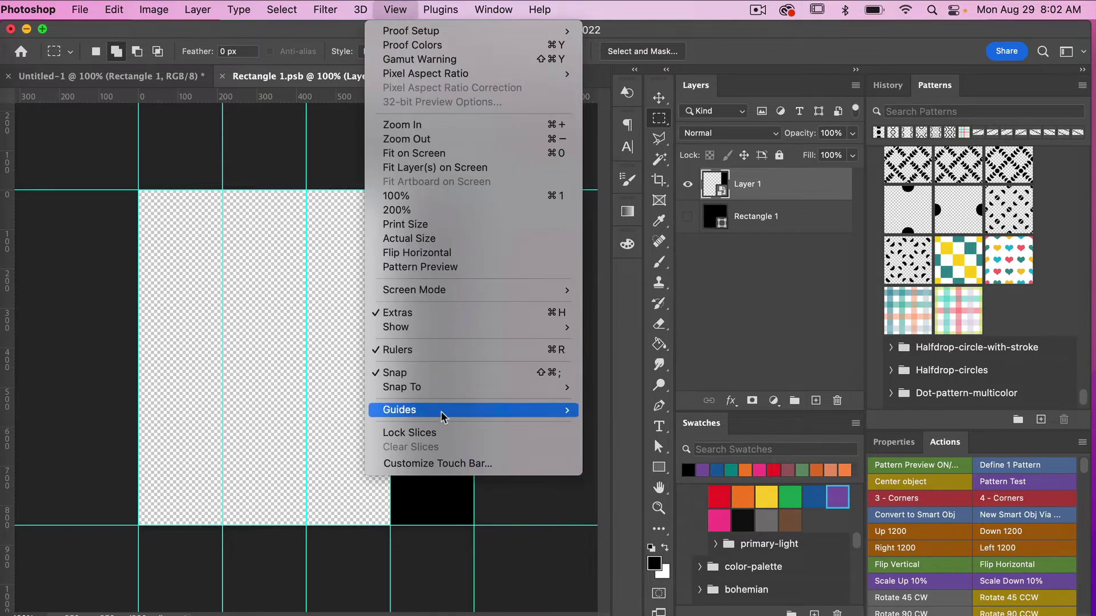
mouse_move(441, 414)
left_click(665, 439)
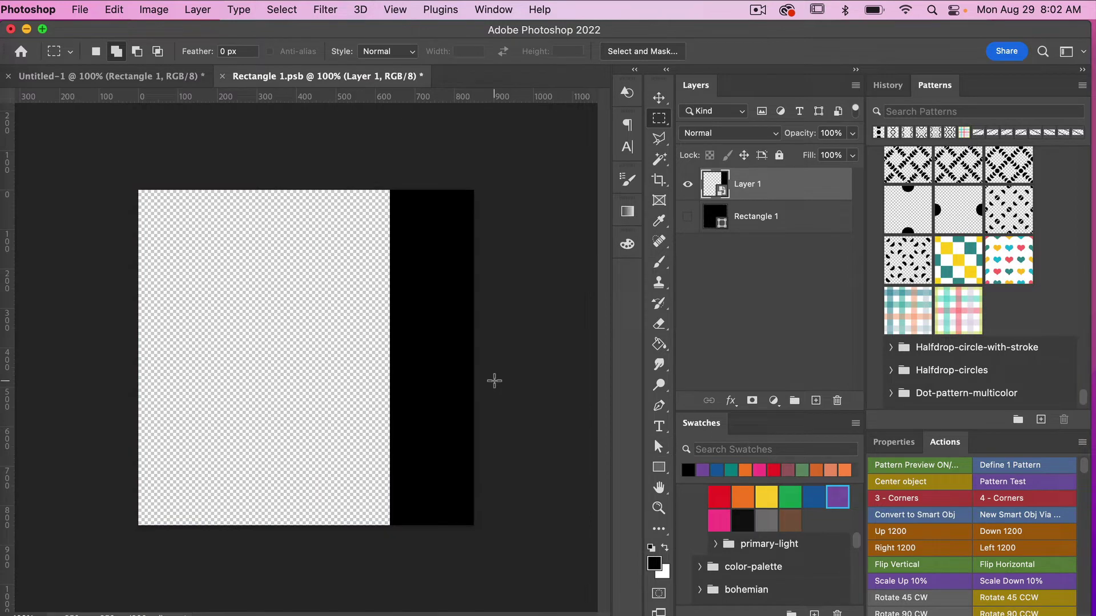
Move the black stripe to the horizontal center of the canvas
key("v")
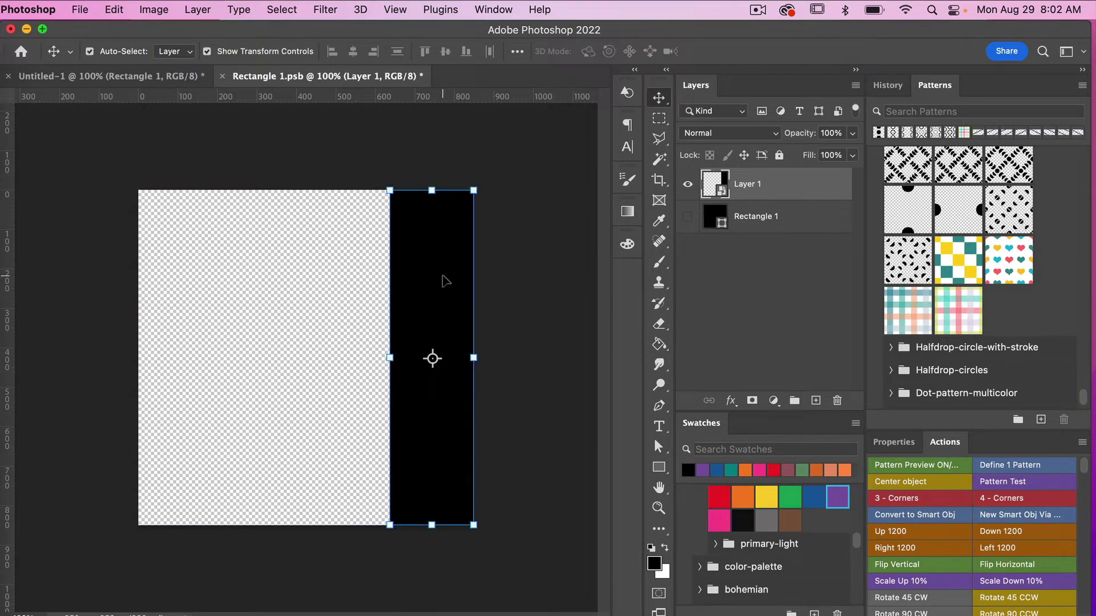
left_click_drag(446, 281, 316, 282)
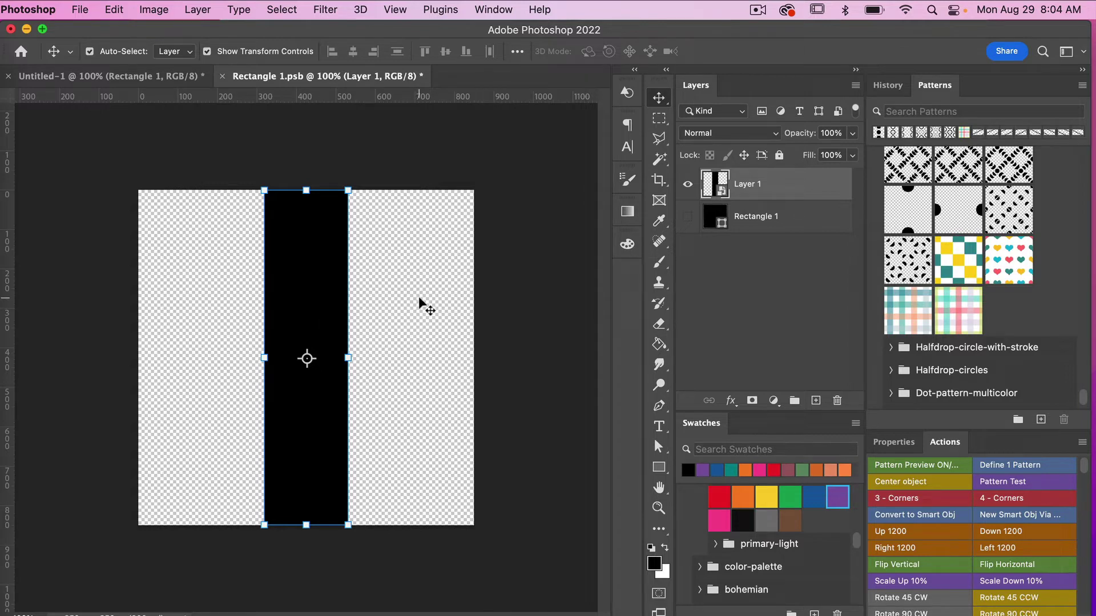
Check the canvas width and height of the smart object document in pixels
left_click(159, 10)
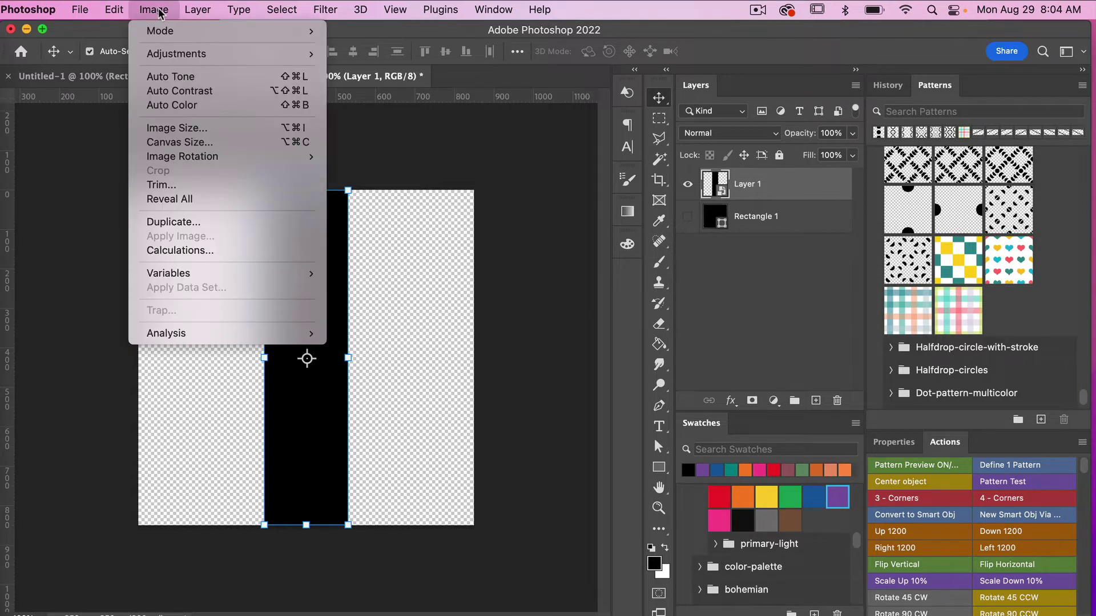
left_click(171, 143)
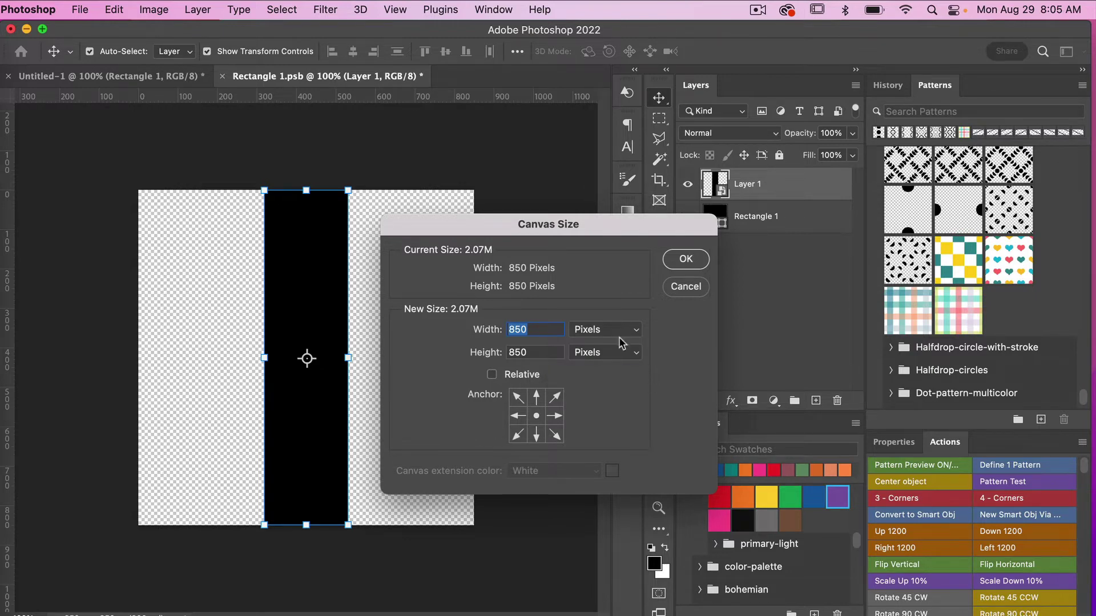
left_click(685, 260)
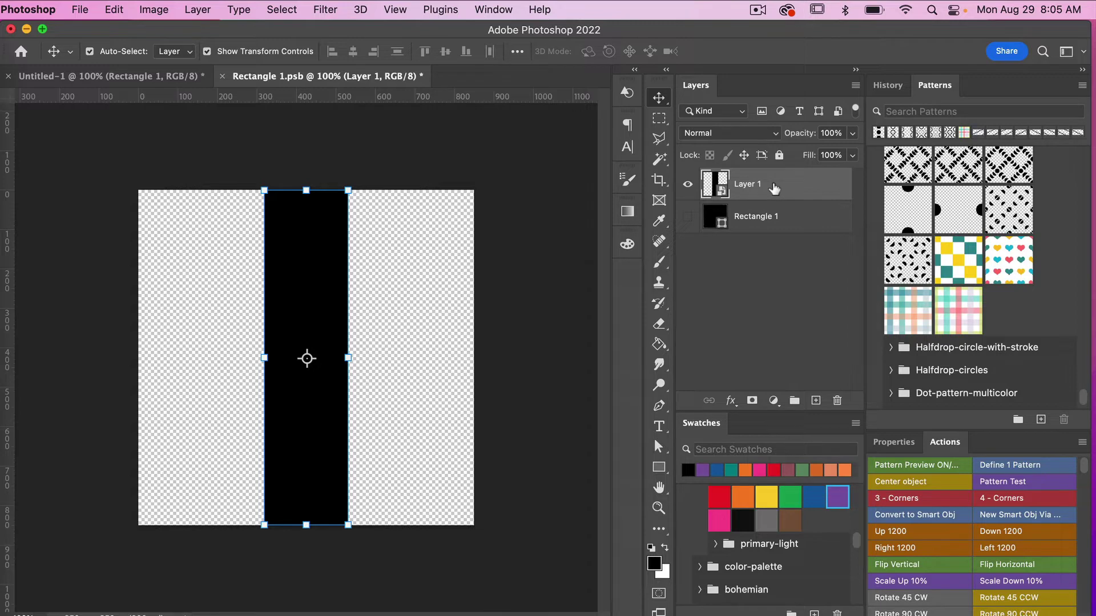
Duplicate the centered stripe and move the copy's center to X 0, Y 0
key("super+j")
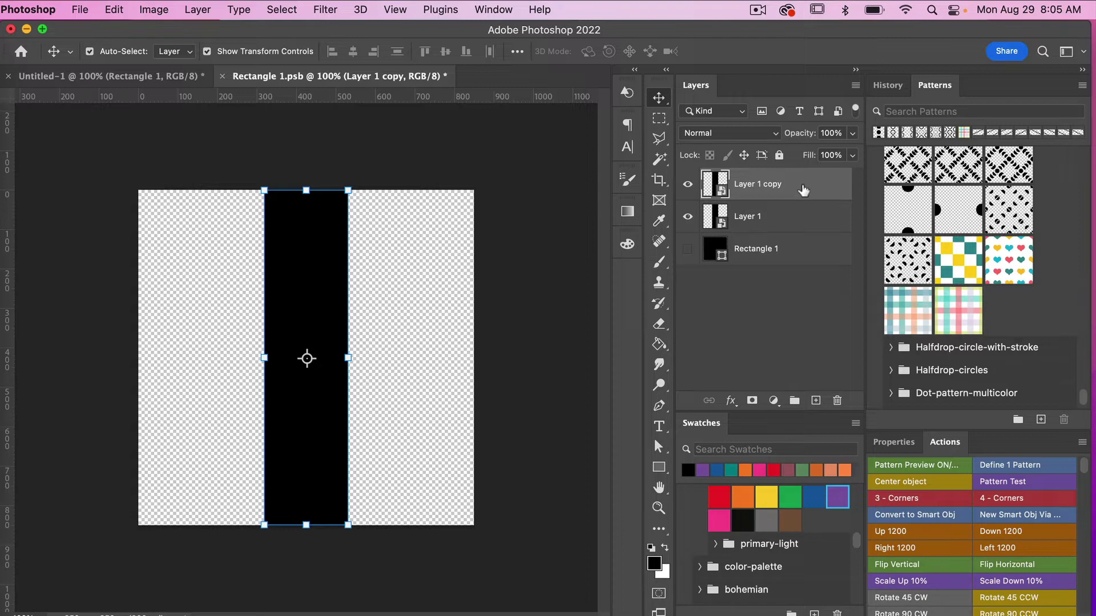
key("super+t")
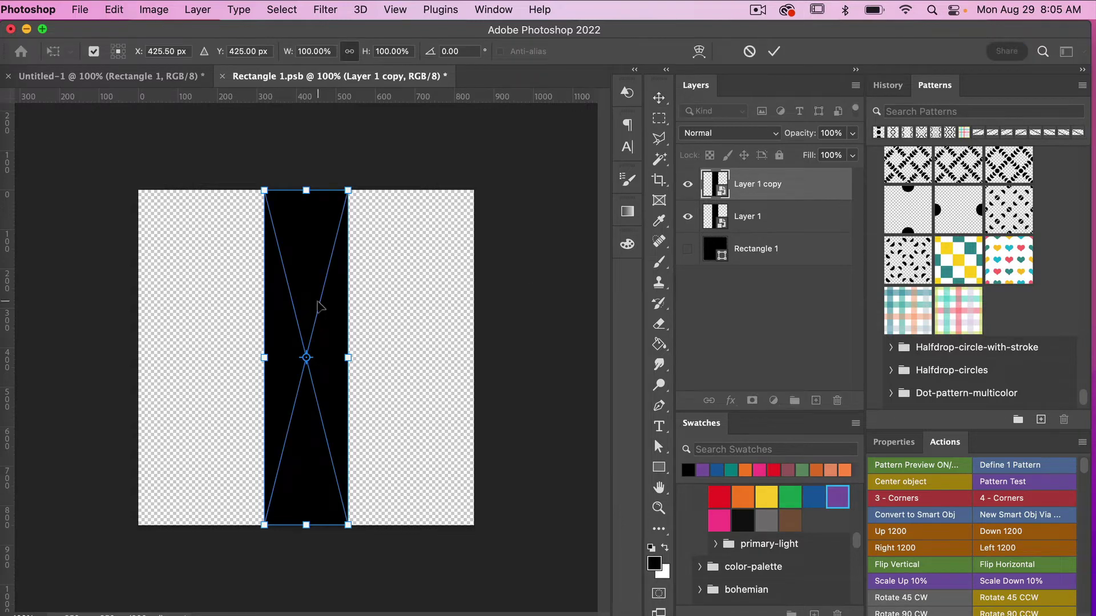
left_click(164, 48)
type("0")
key("Tab")
type("0")
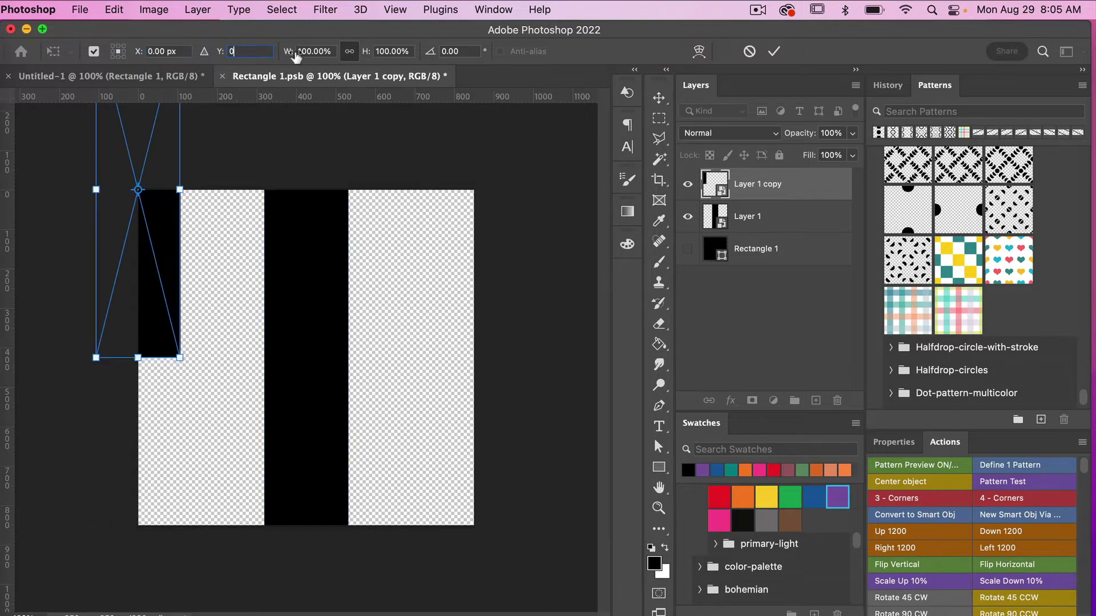
left_click(774, 51)
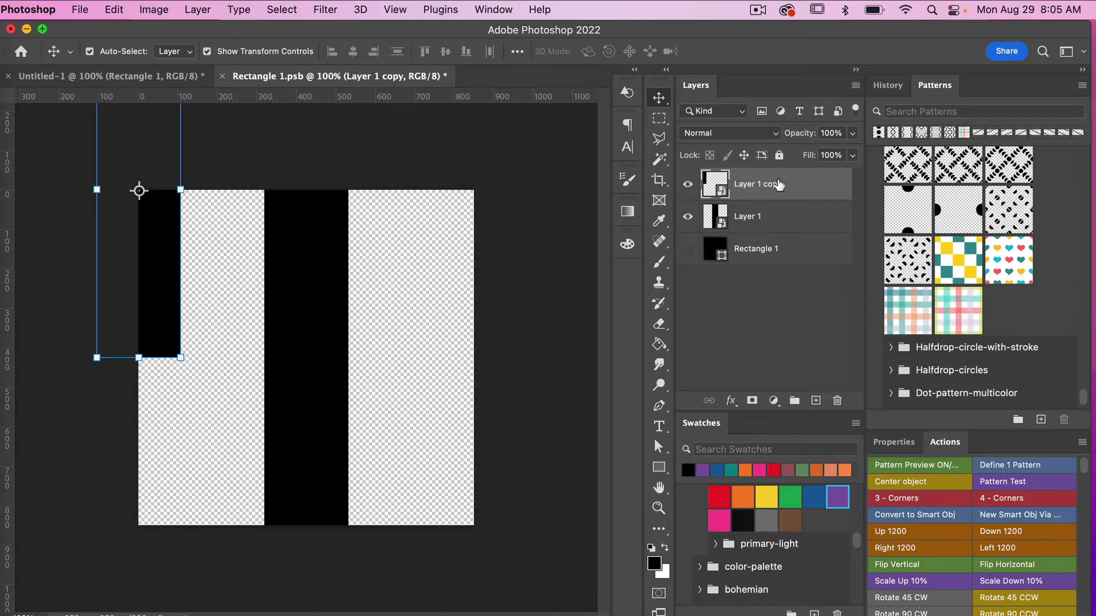
Duplicate the upper-left corner stripe and set the copy's center to X 850 px
key("super+j")
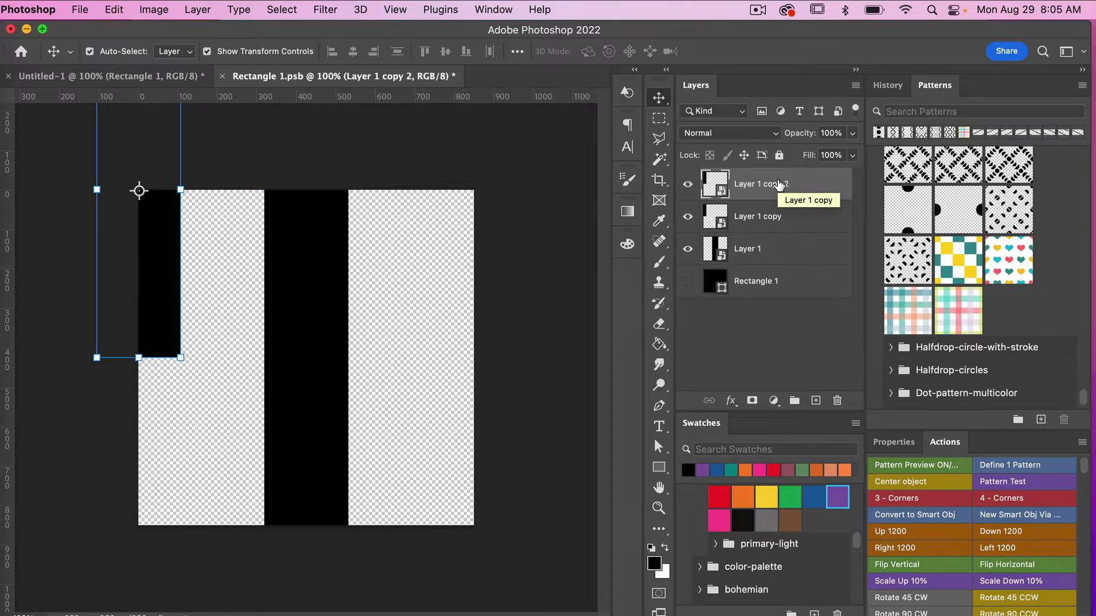
key("super+t")
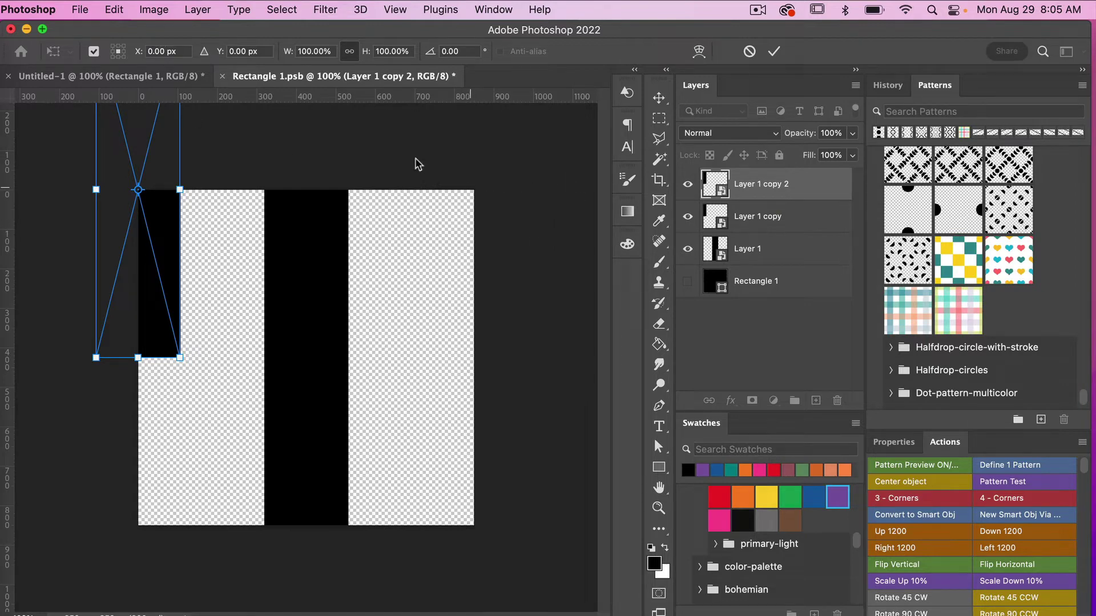
left_click(156, 51)
type("850")
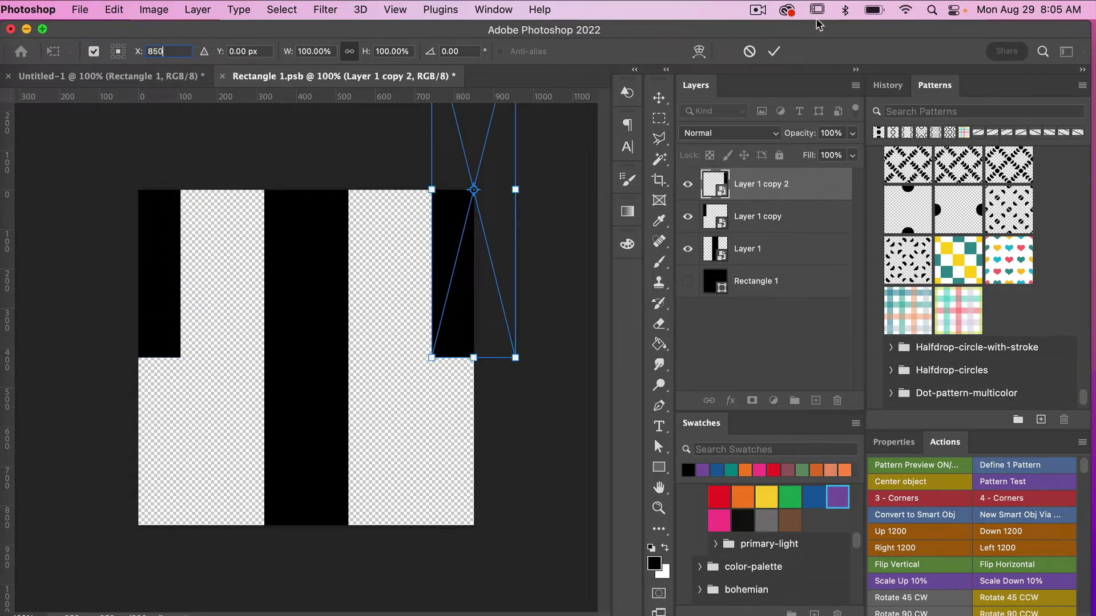
left_click(774, 51)
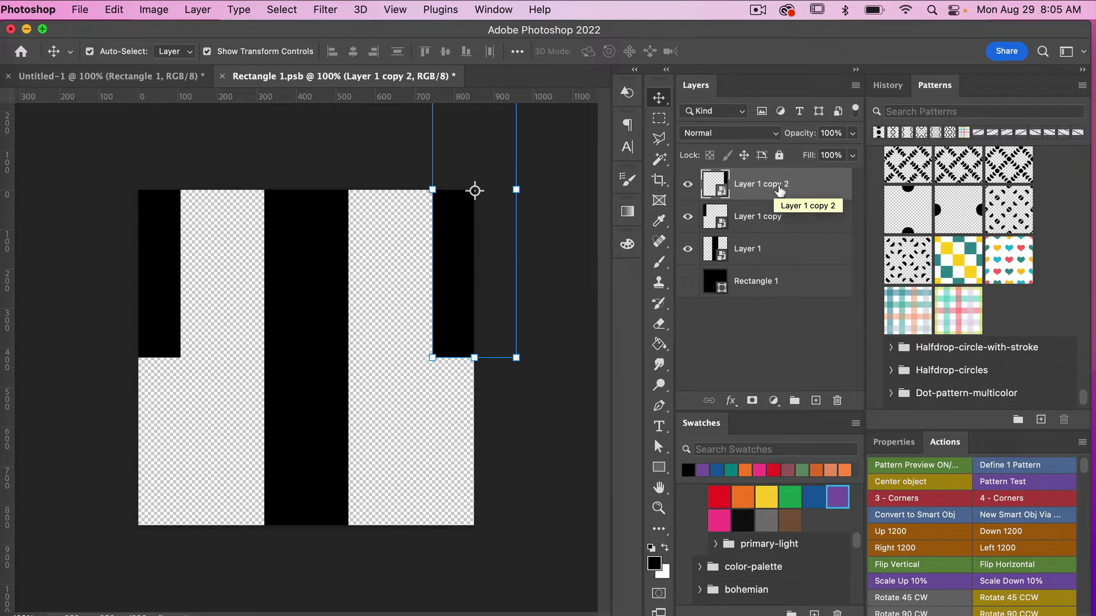
Duplicate the upper-right corner stripe and set the copy's center to Y 850 px
key("super+j")
key("super+t")
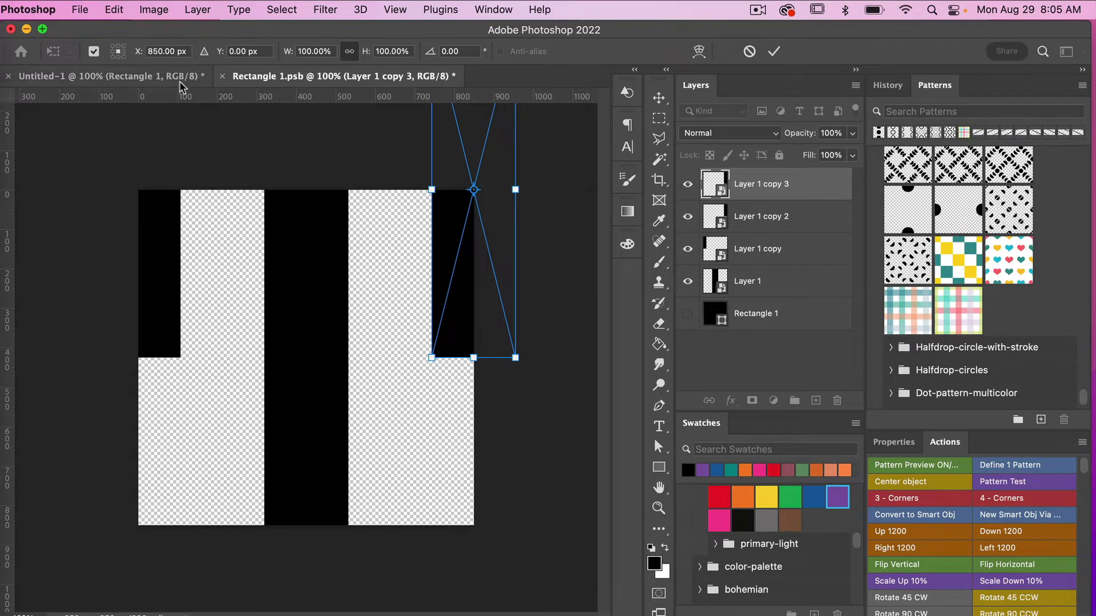
left_click(245, 51)
type("850")
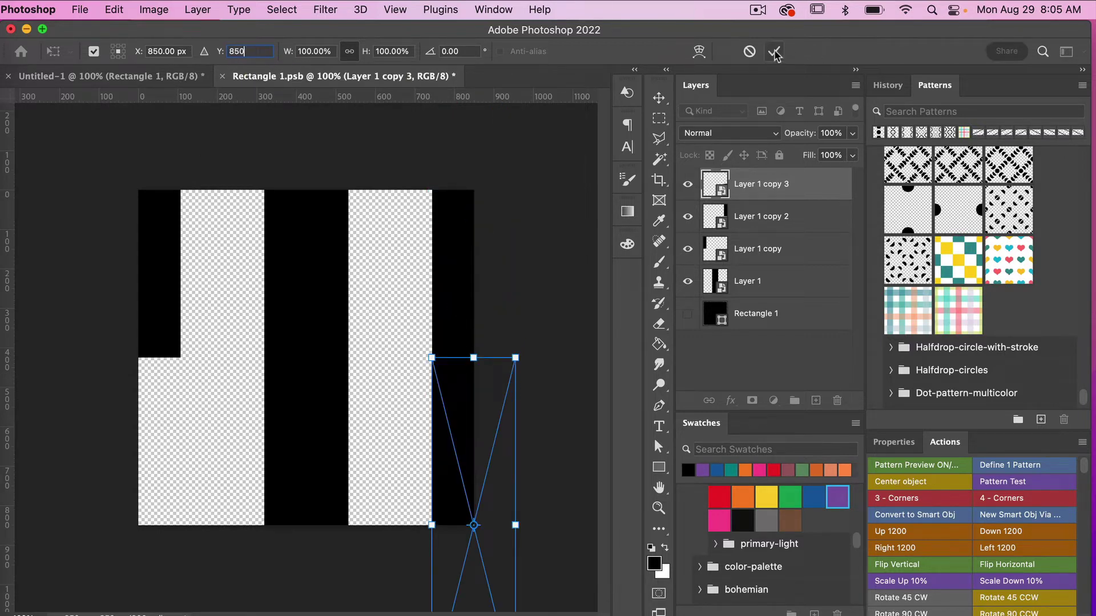
left_click(774, 51)
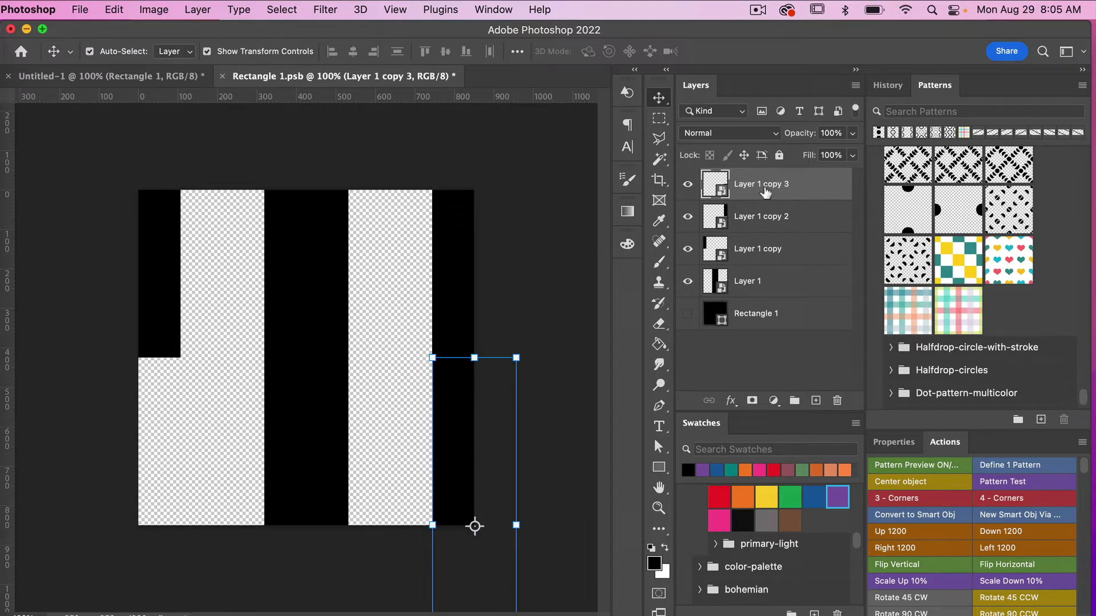
Duplicate the lower-right corner stripe and set the copy's center to X 0
key("super+j")
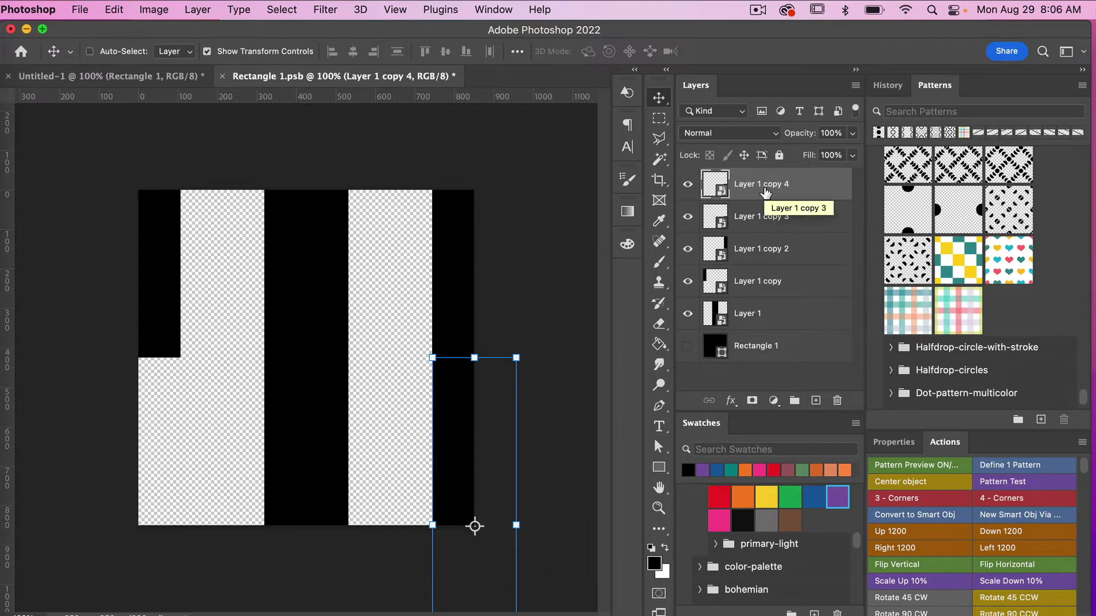
key("super+t")
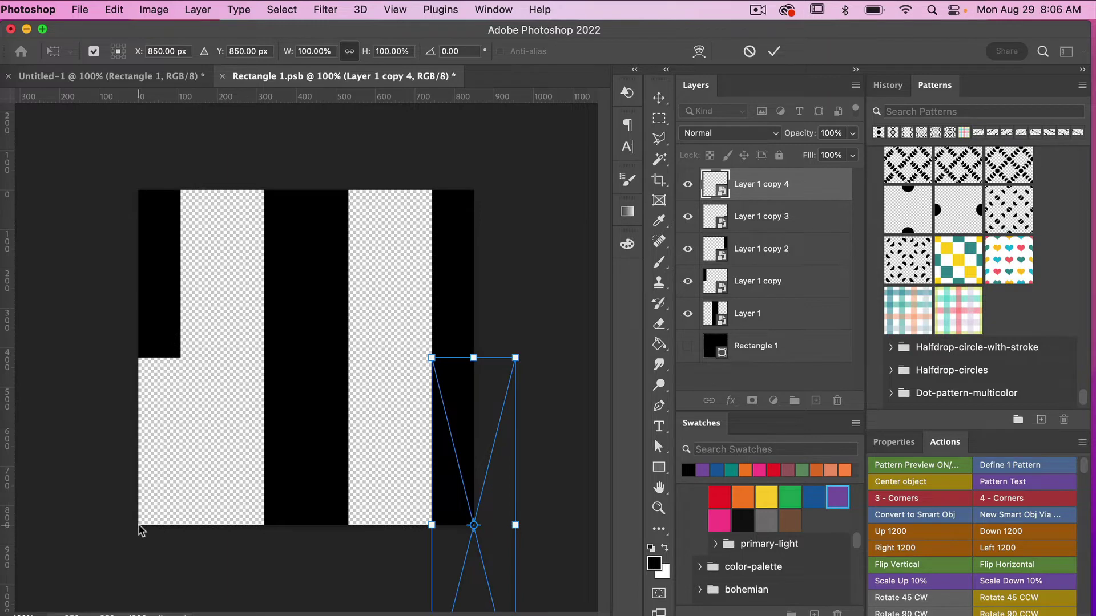
left_click(163, 52)
type("0")
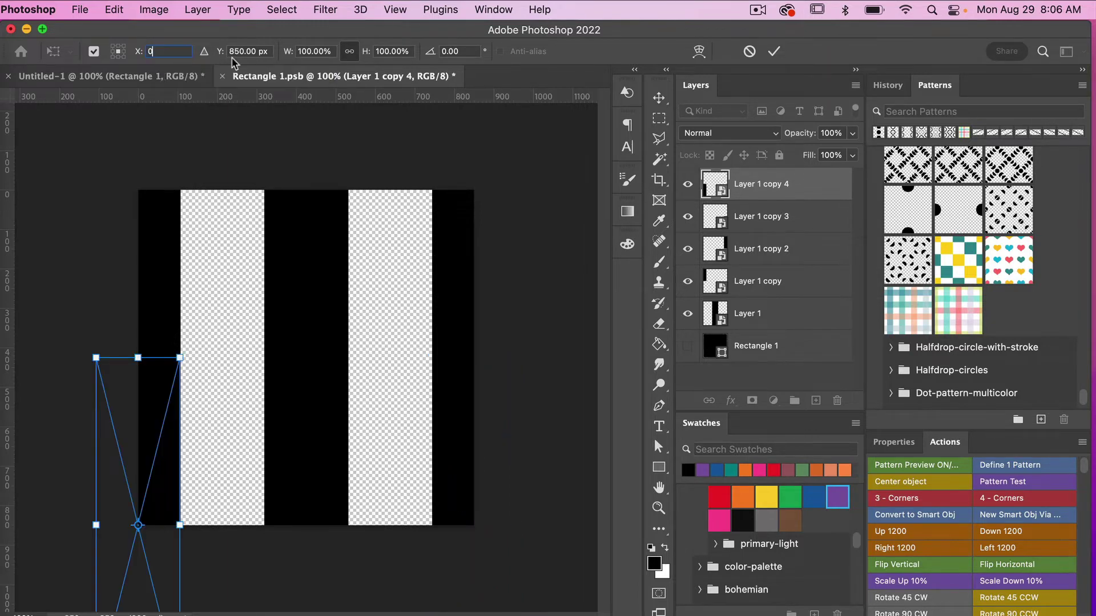
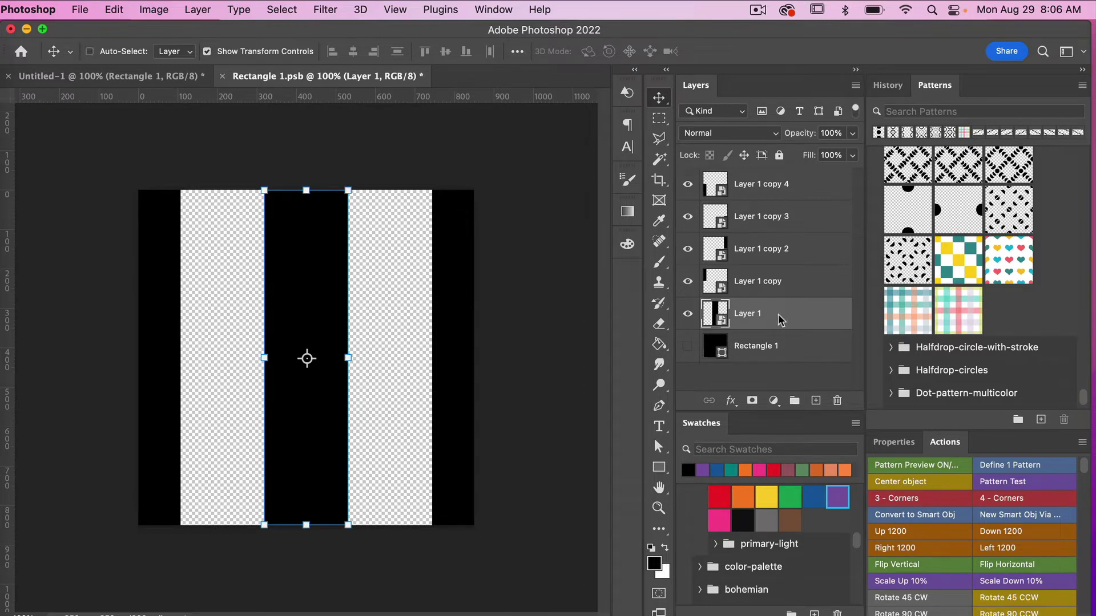
Duplicate the centered vertical stripe on Layer 1 and rotate the copy 90 degrees
key("super+j")
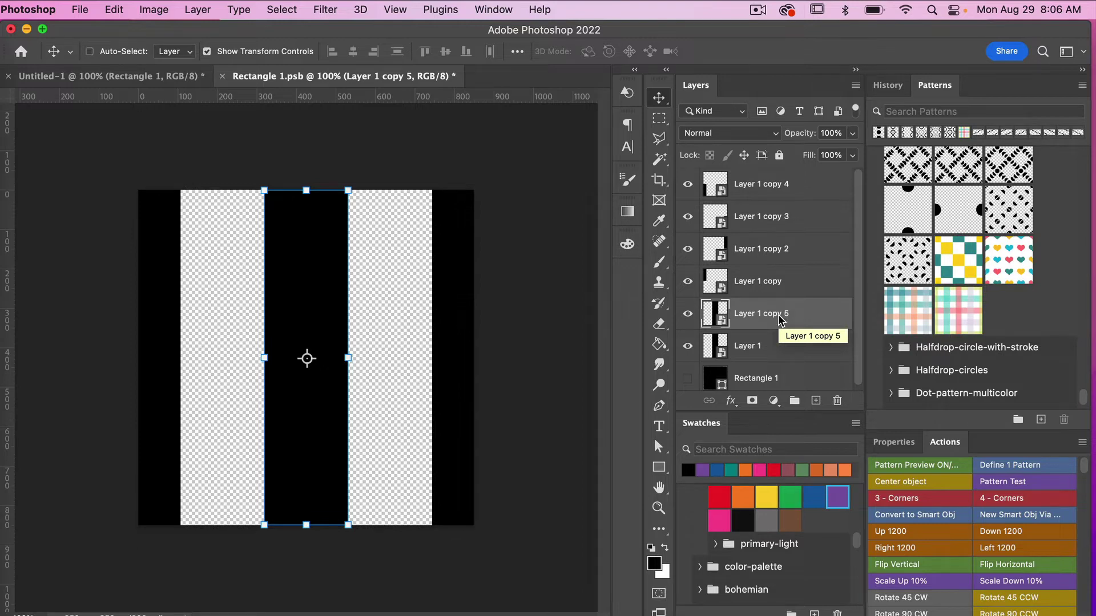
key("super+t")
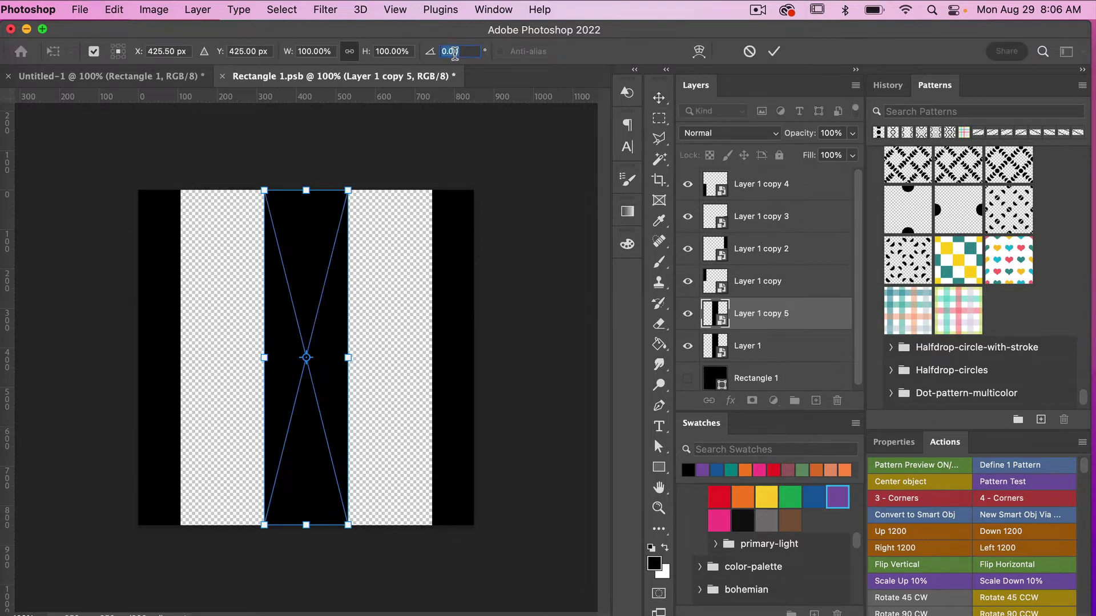
type("90")
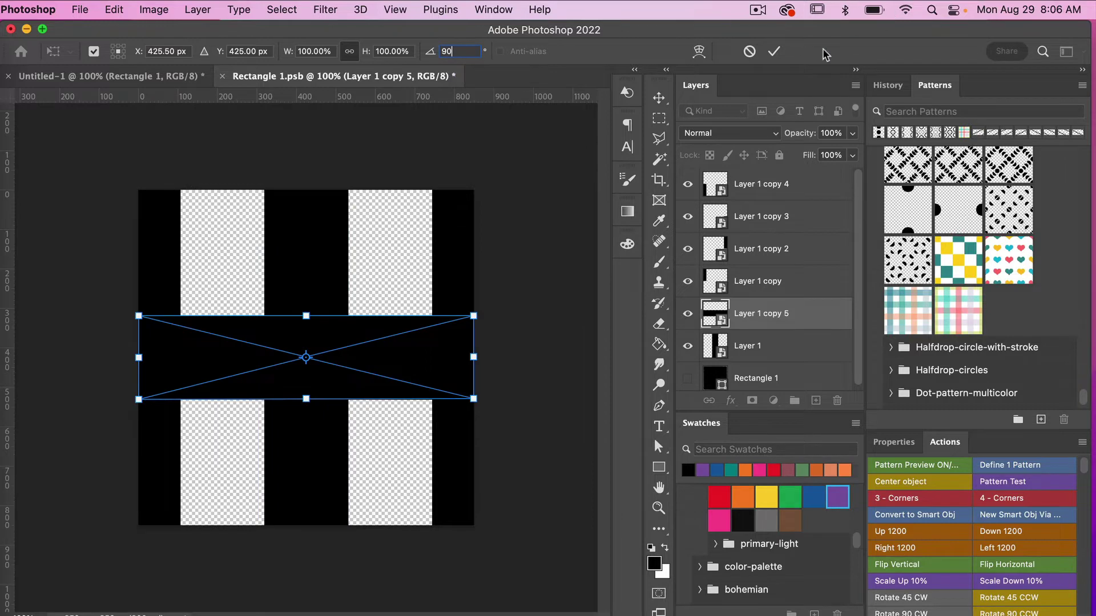
left_click(774, 51)
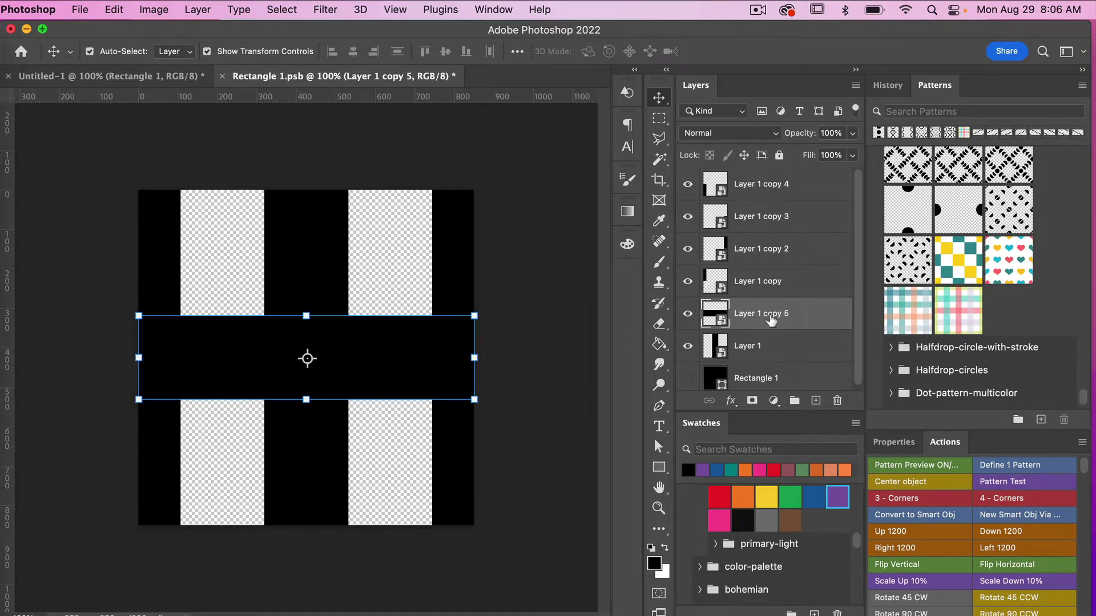
Move the horizontal stripe to the canvas's upper edge by setting its center to Y 0
key("super+t")
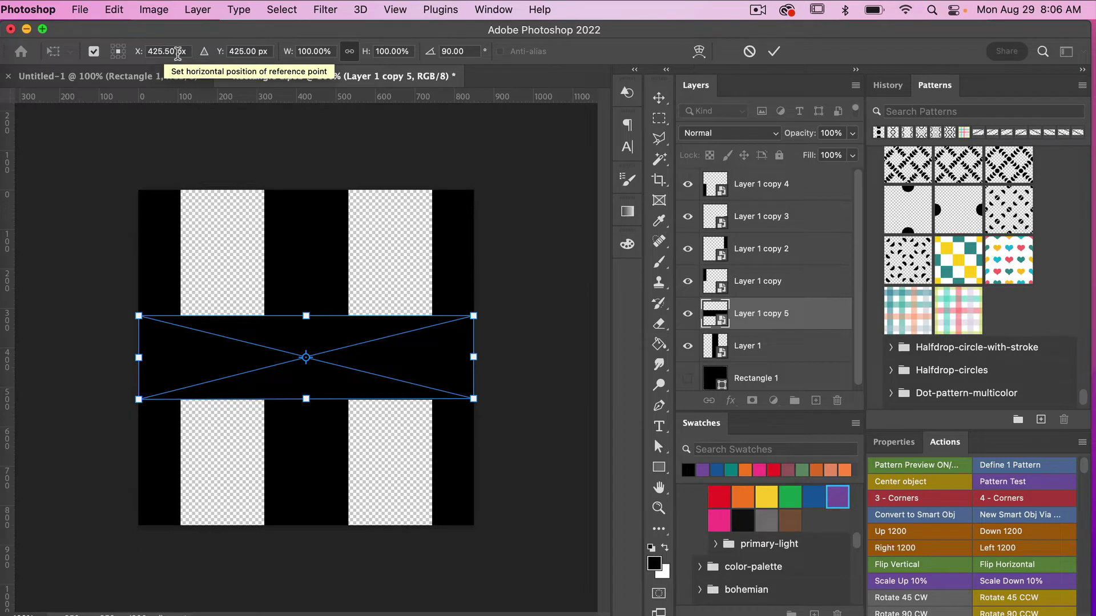
left_click(244, 50)
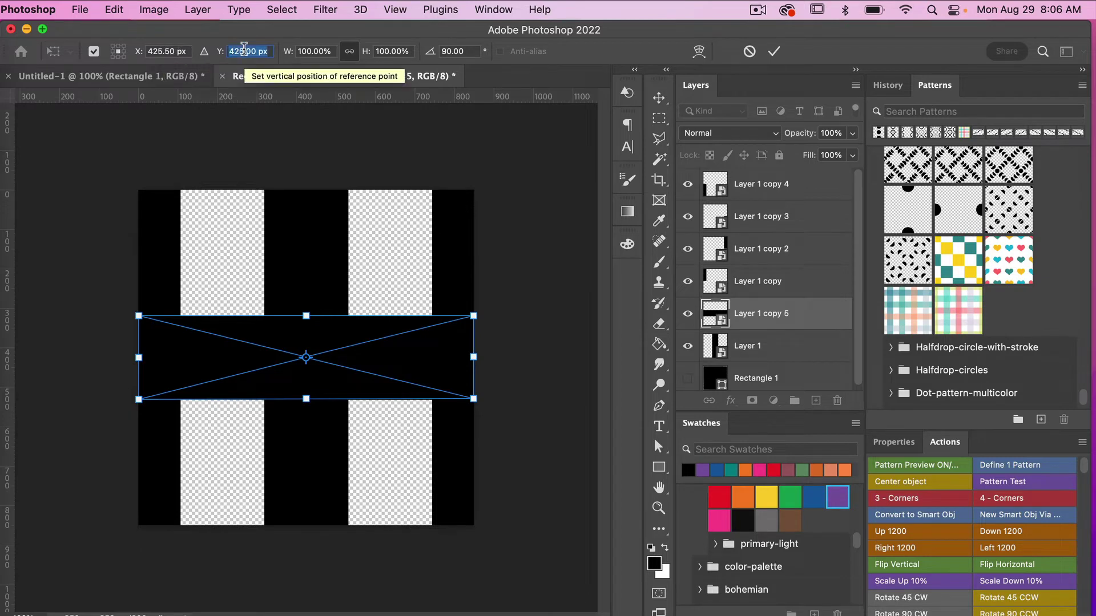
type("0")
key("Return")
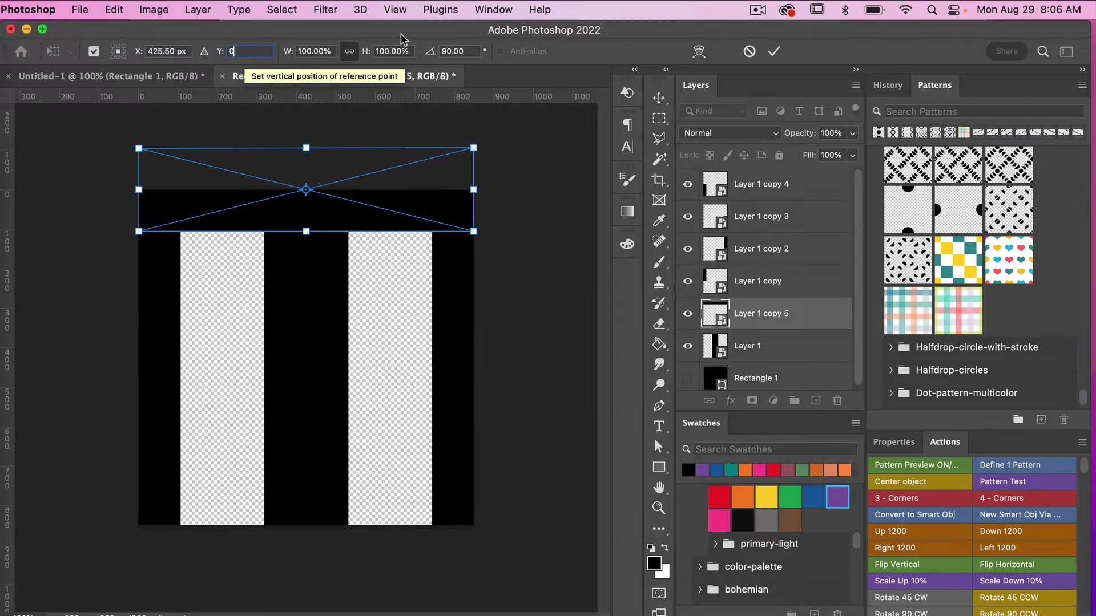
left_click(774, 52)
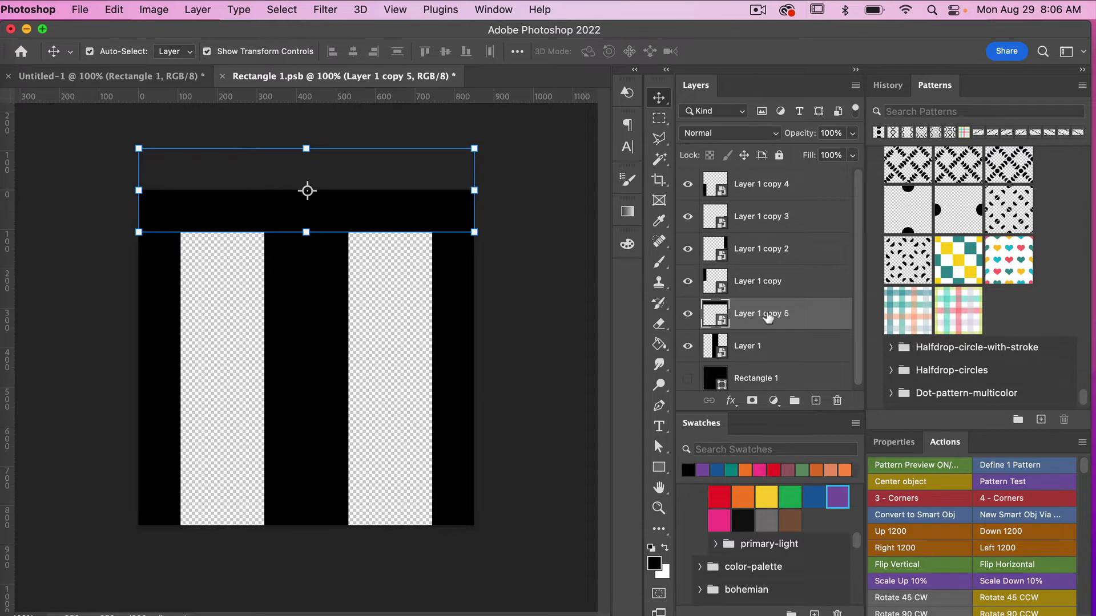
Duplicate the horizontal stripe at the upper edge and set the copy's center to Y 850 px
key("super+j")
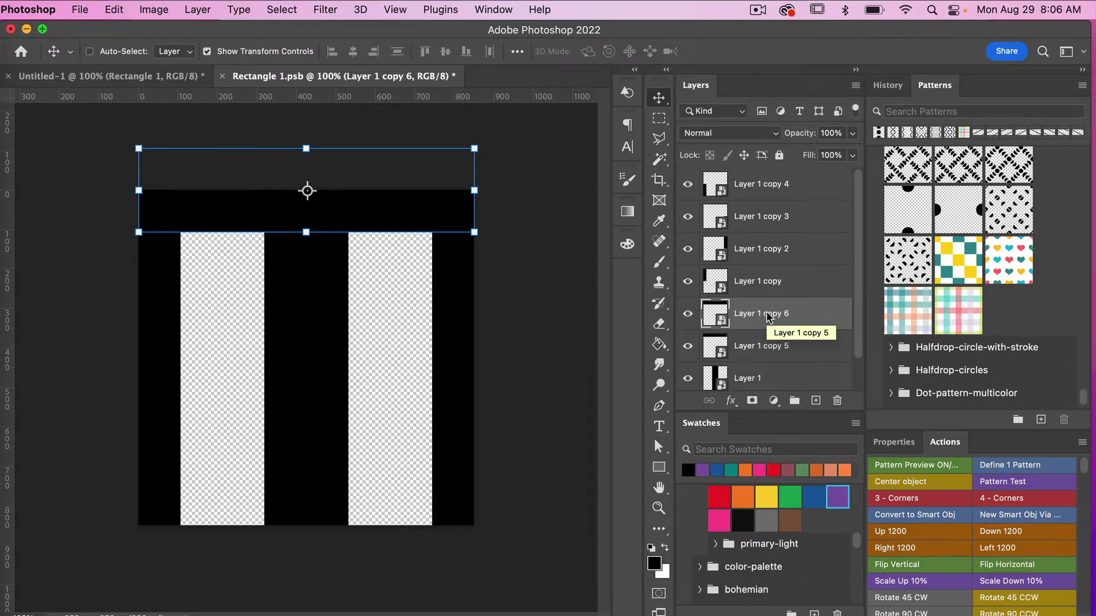
key("super+t")
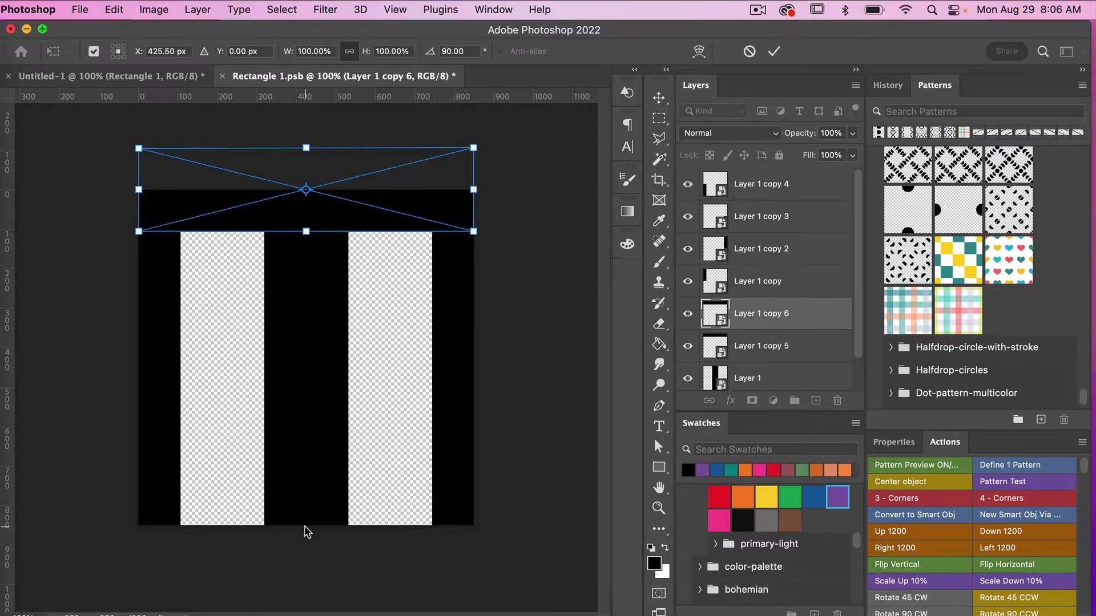
left_click(240, 51)
type("850")
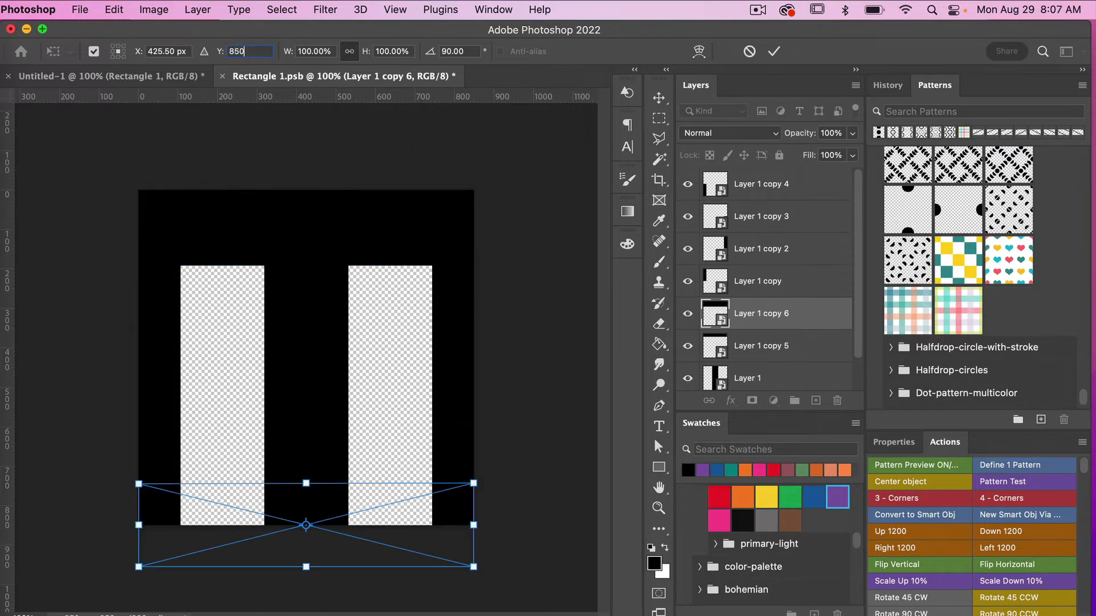
left_click(774, 51)
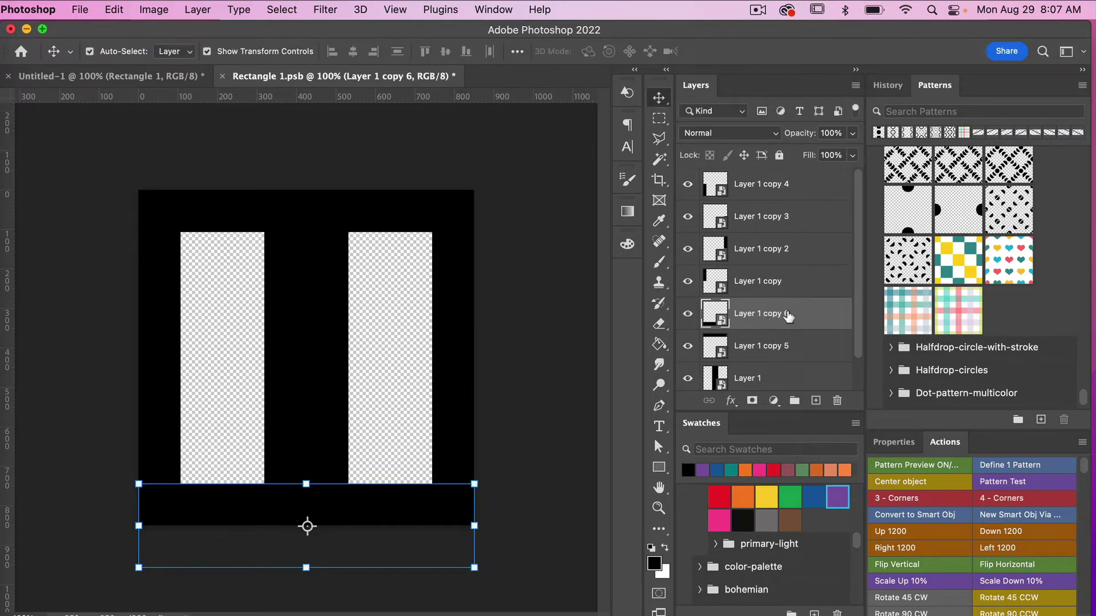
Duplicate the horizontal stripe at the lower edge and set the copy's center to X 0, Y 425 px
key("super+j")
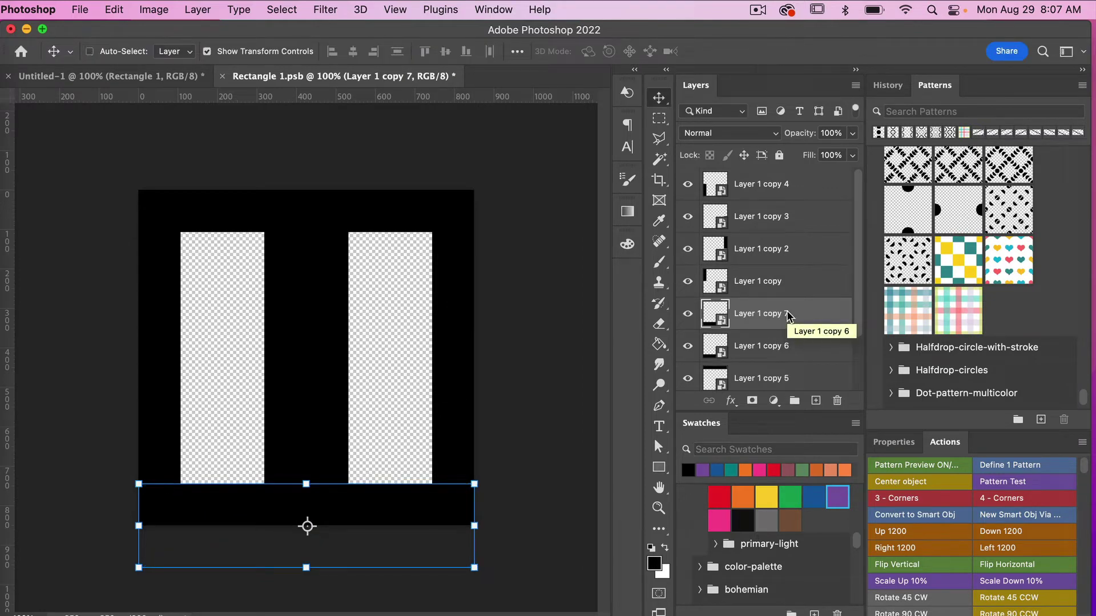
key("super+t")
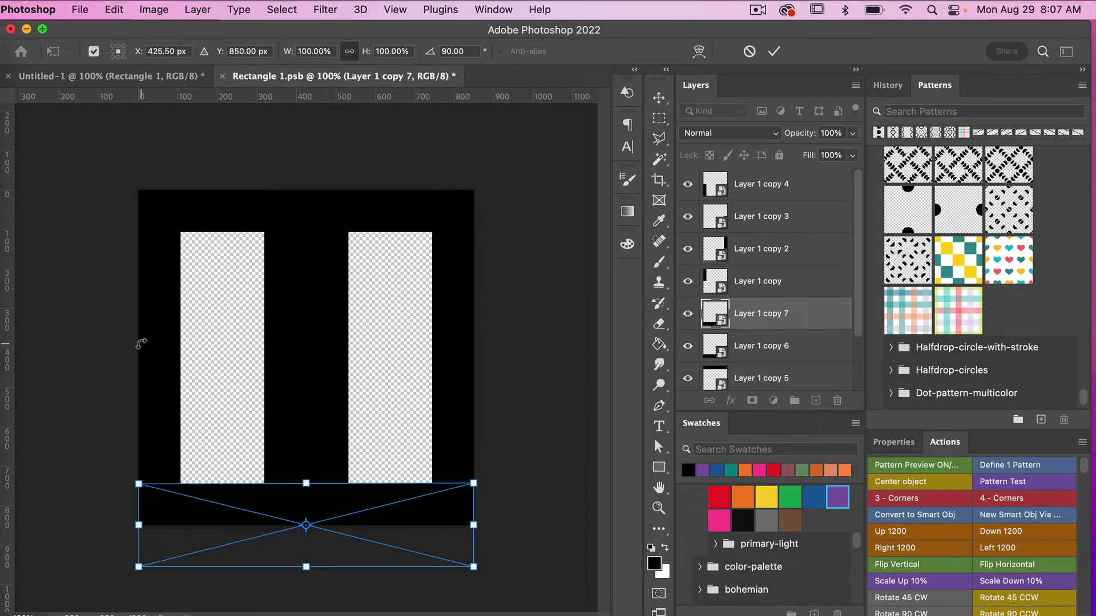
left_click(164, 52)
type("0")
key("Return")
left_click(249, 51)
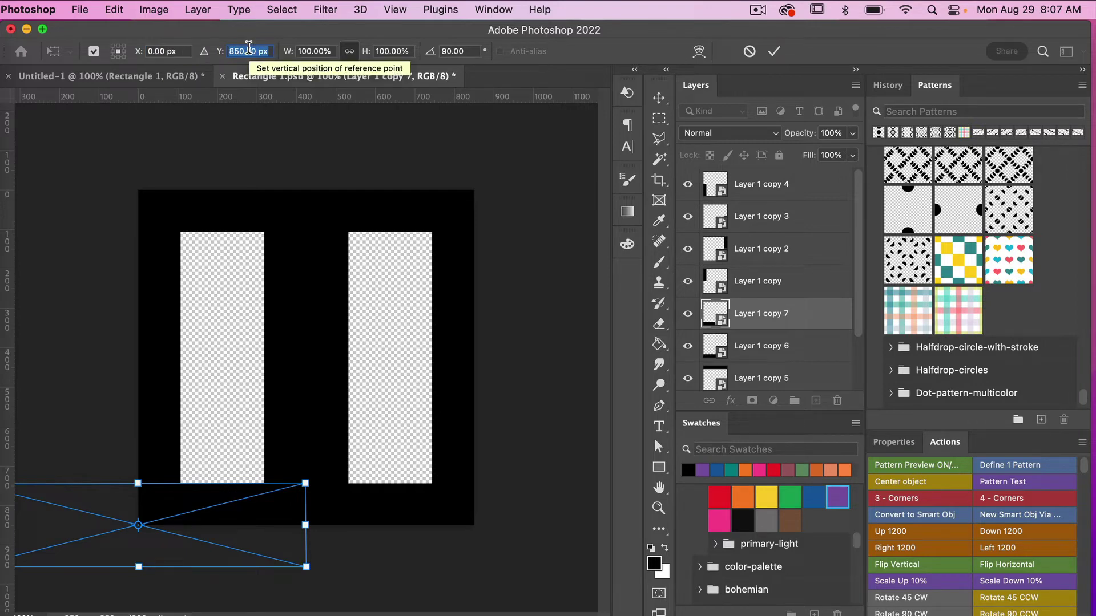
type("425")
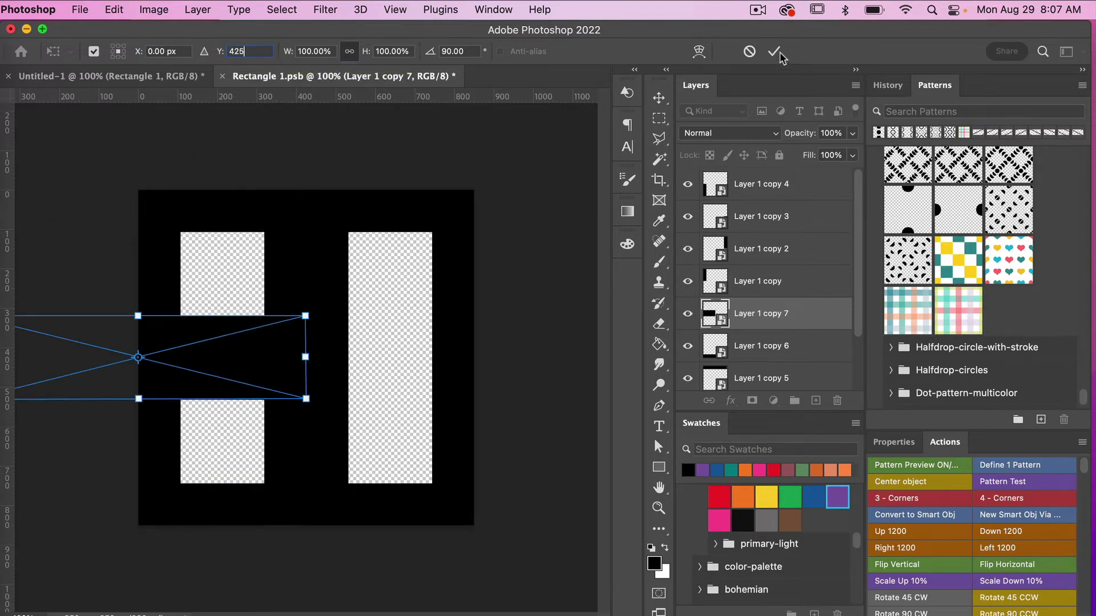
left_click(774, 51)
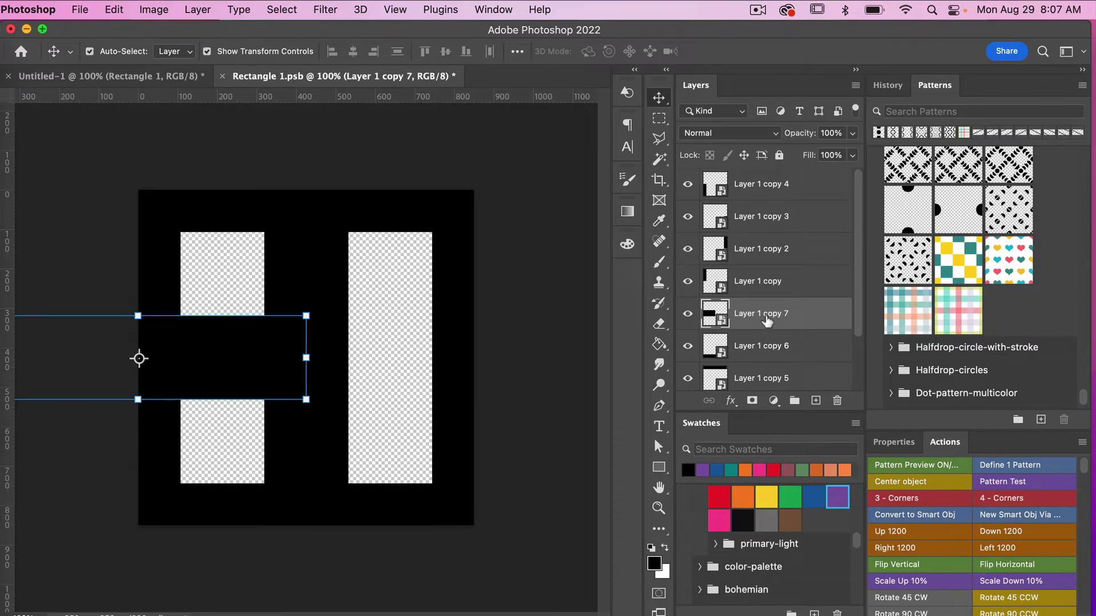
Duplicate the horizontal stripe centered on the canvas's left edge and set the copy's center to X 850 px
key("super+j")
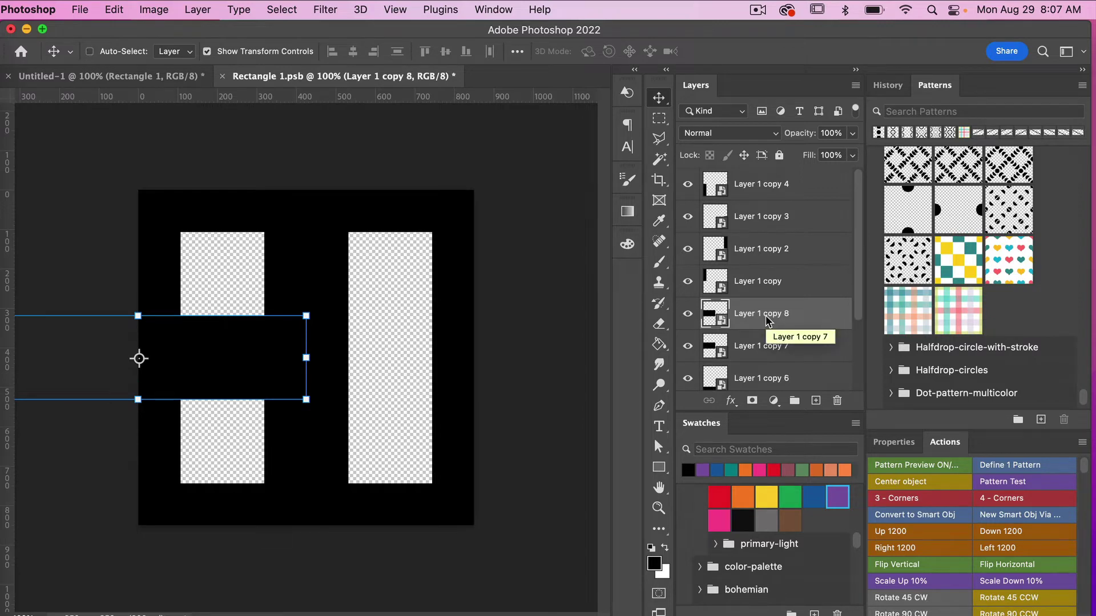
key("super+t")
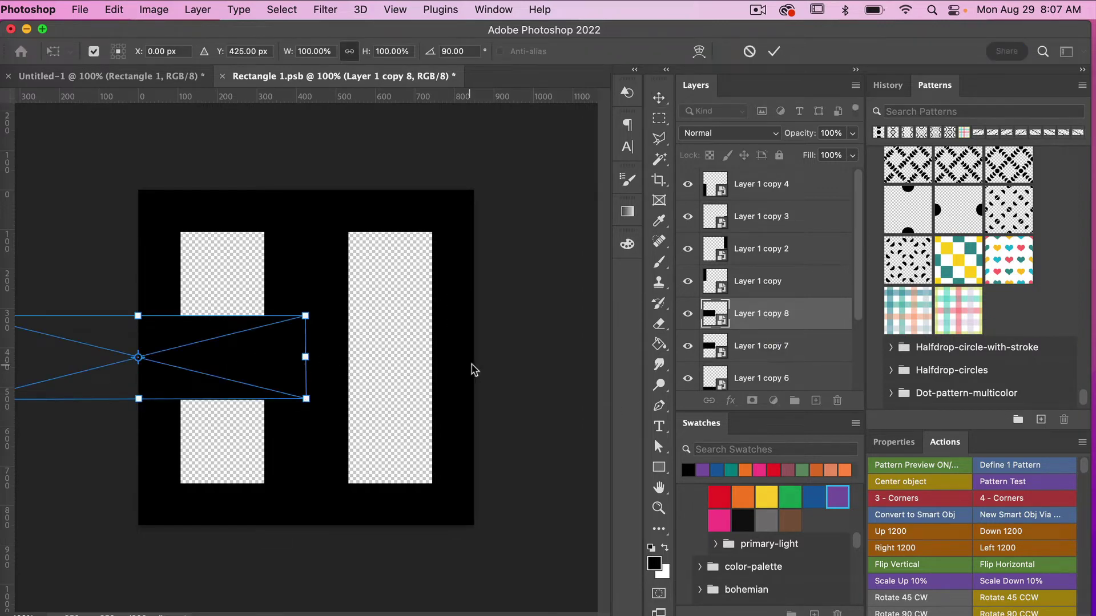
left_click(165, 51)
type("850")
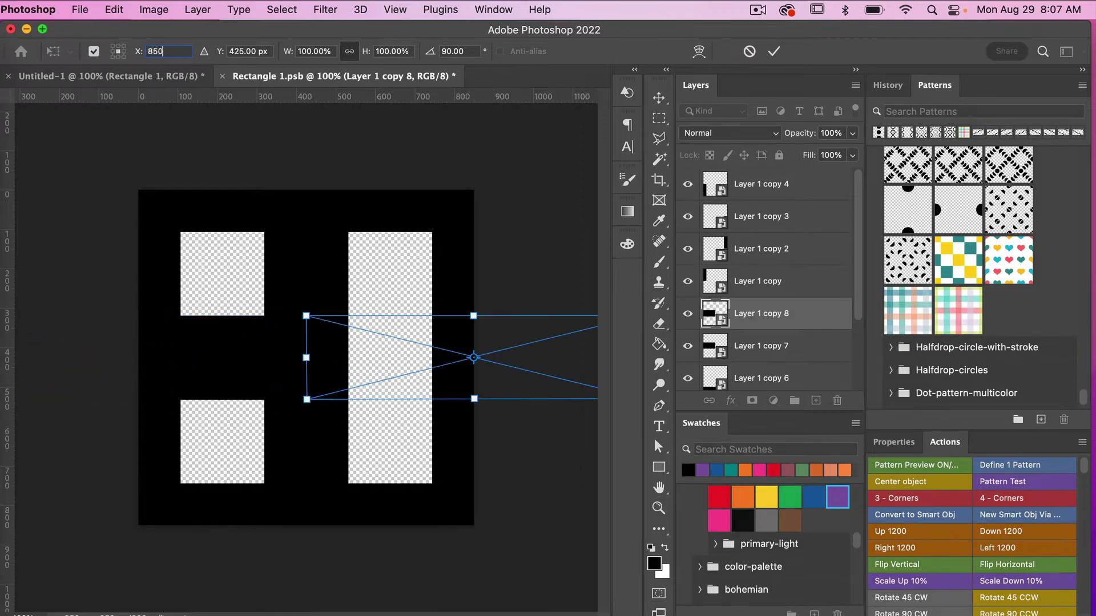
left_click(774, 52)
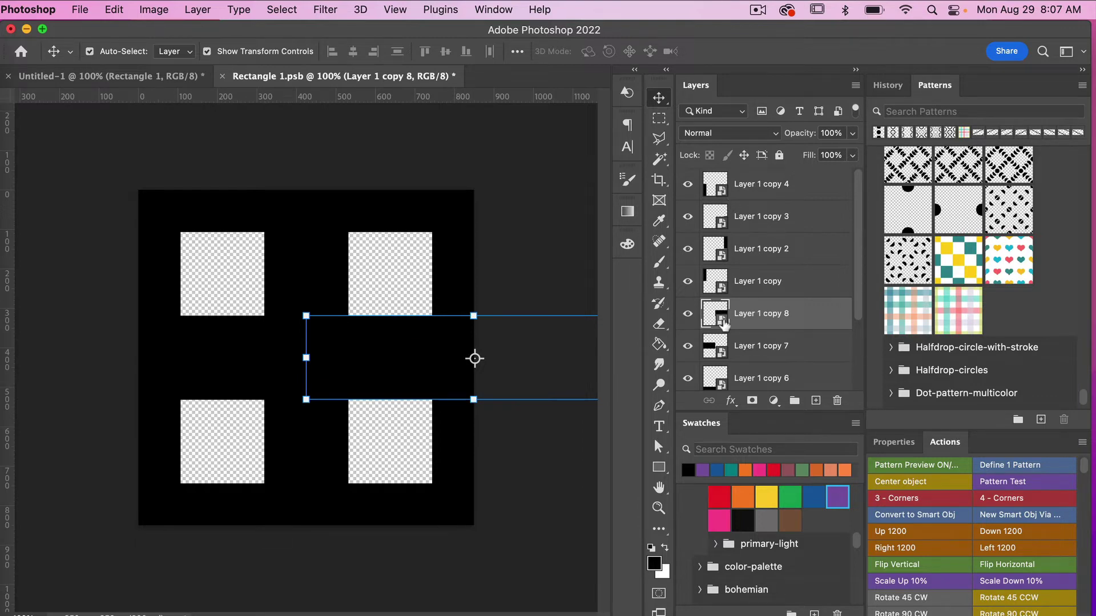
Open the contents of the stripe smart object Layer 1 copy 8 and clear all its guides
double_click(722, 320)
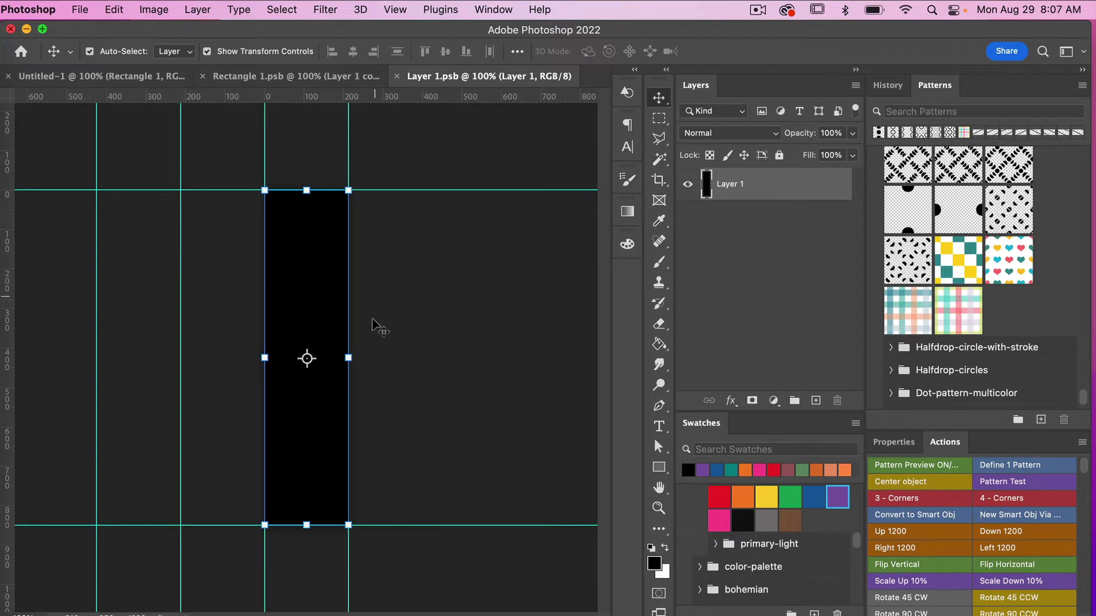
left_click(395, 10)
mouse_move(420, 411)
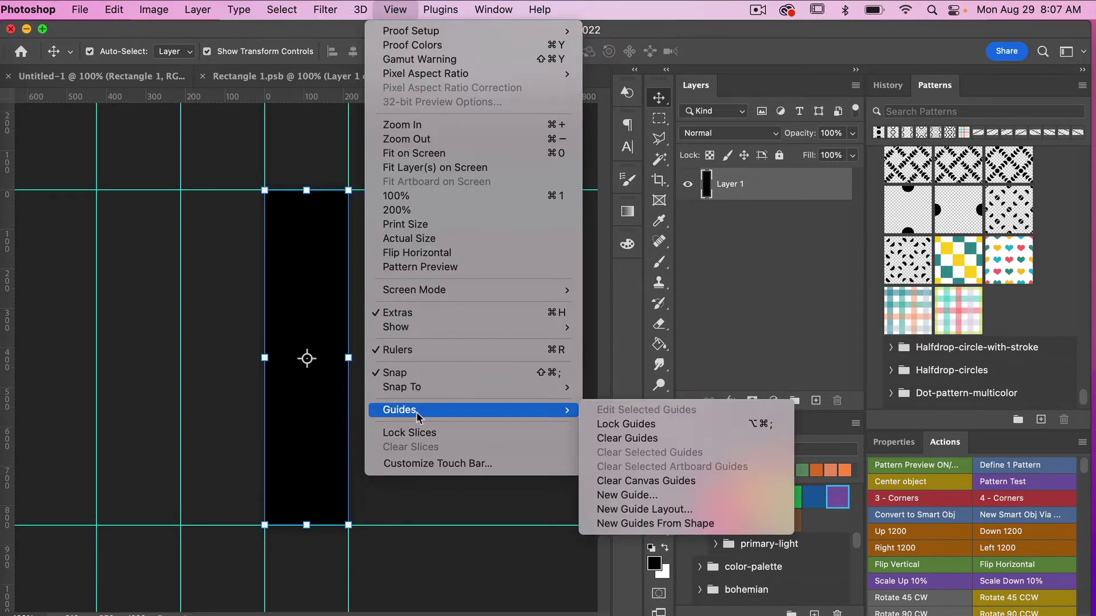
left_click(671, 440)
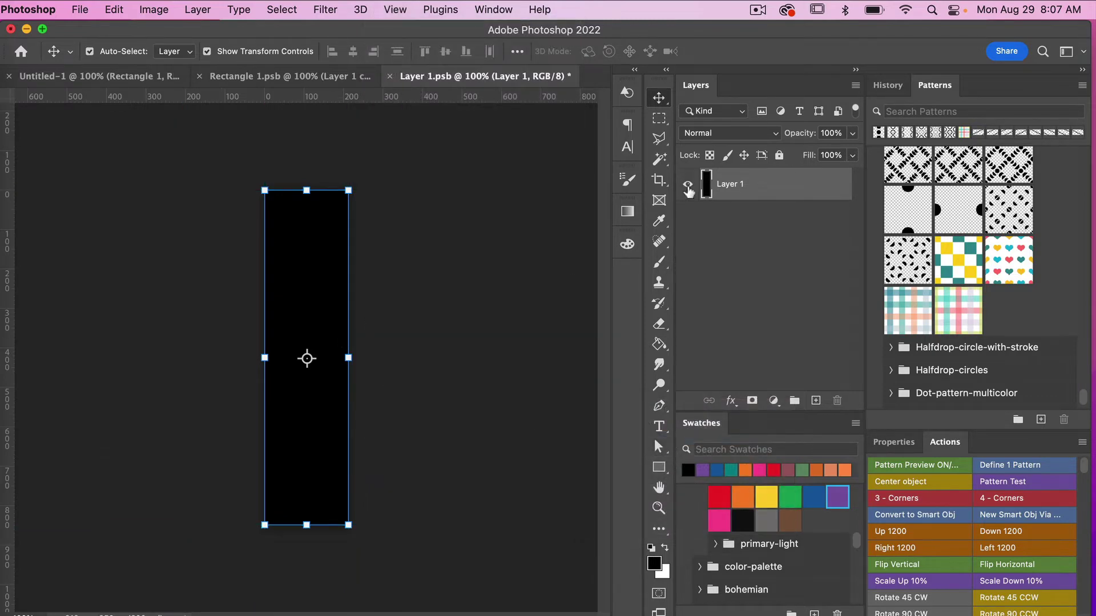
Hide the black Layer 1 in the stripe document and add a new empty layer above it
left_click(688, 185)
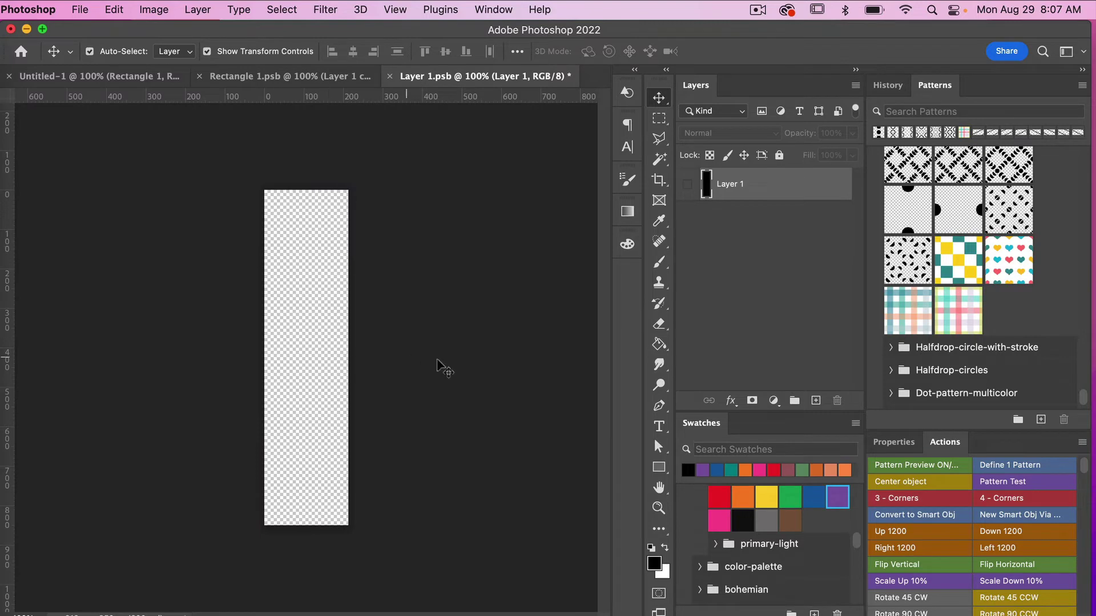
left_click(816, 400)
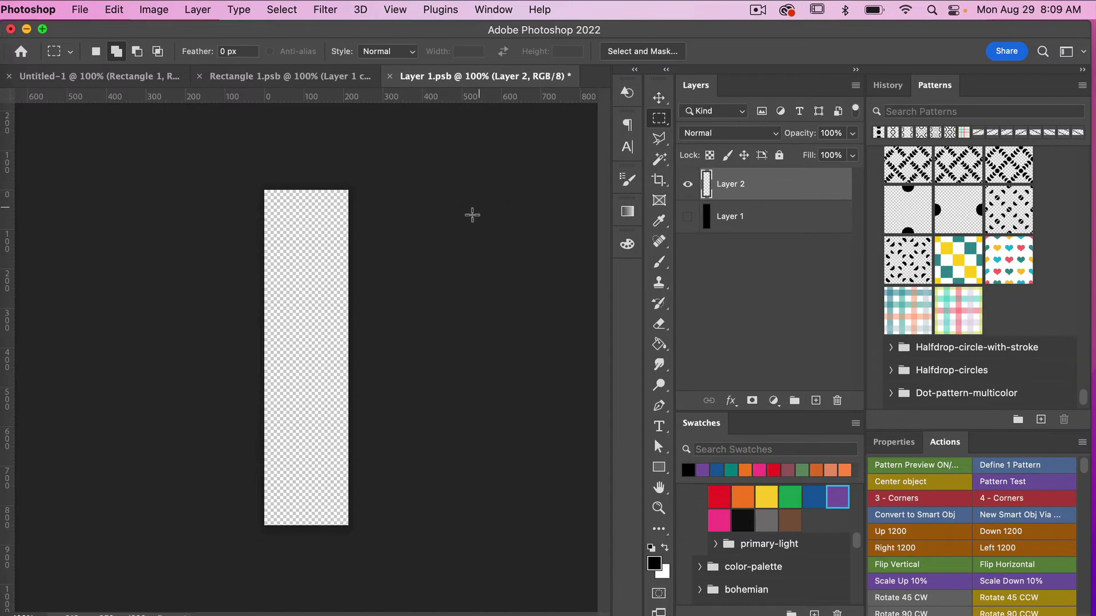
Add a guide layout with 4 columns and 6 rows to the stripe document
left_click(394, 12)
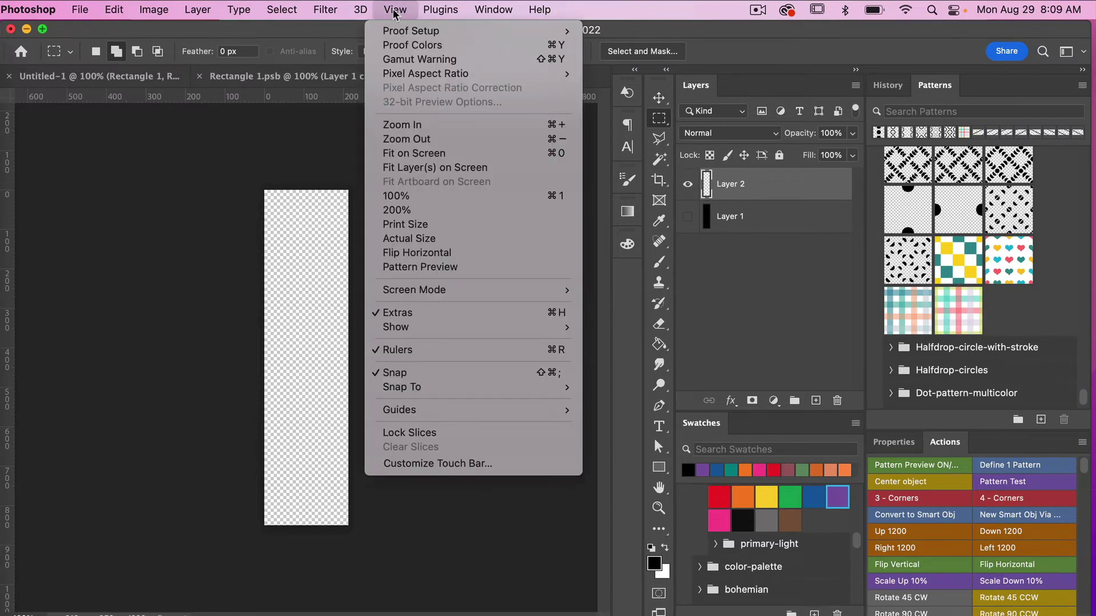
mouse_move(472, 412)
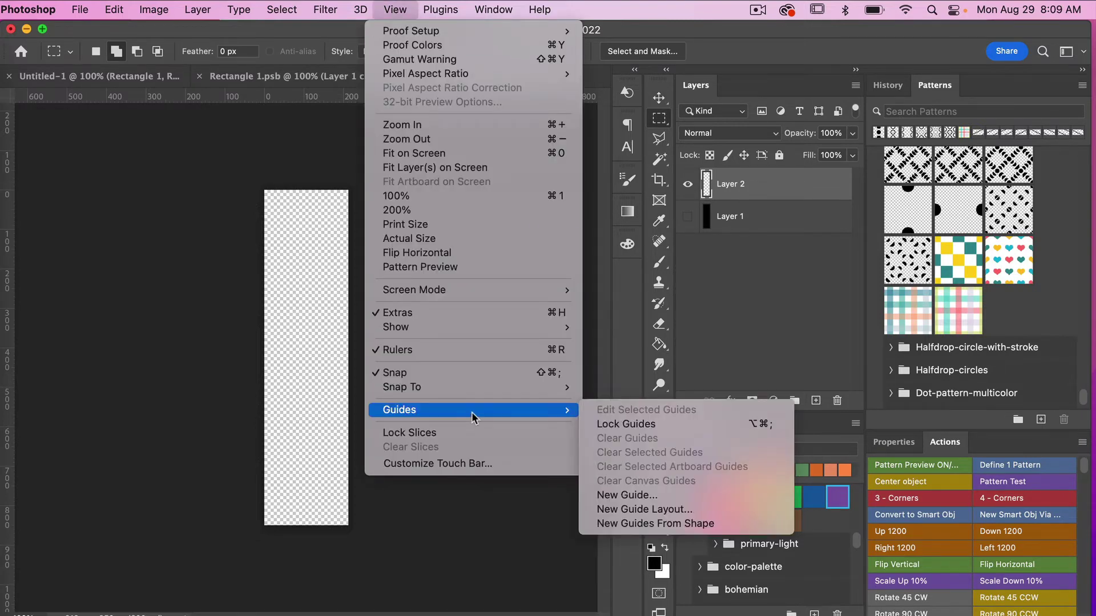
left_click(656, 510)
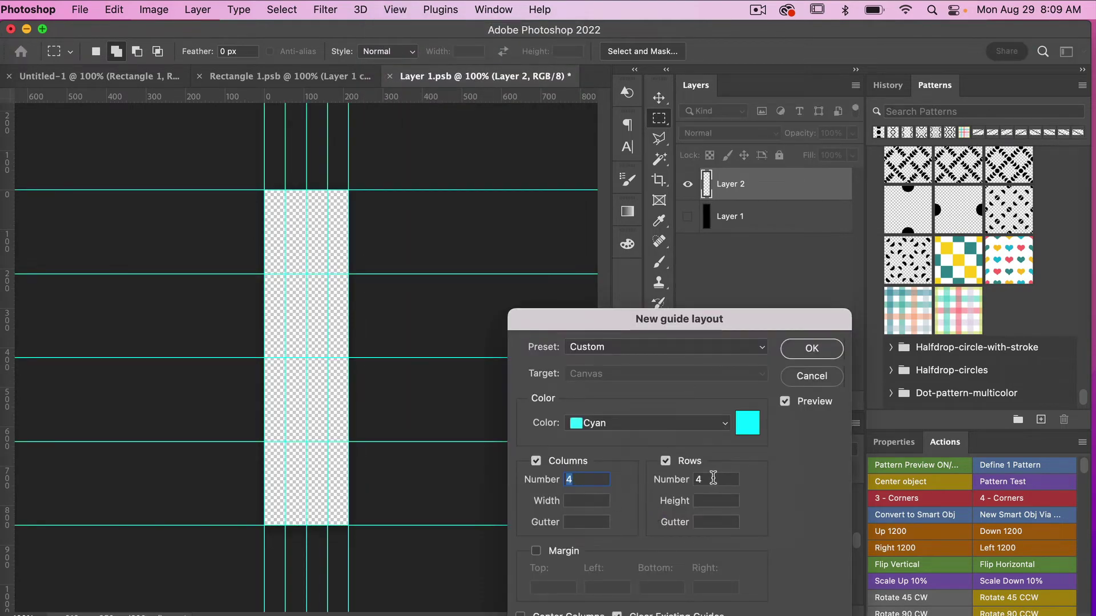
key("Tab")
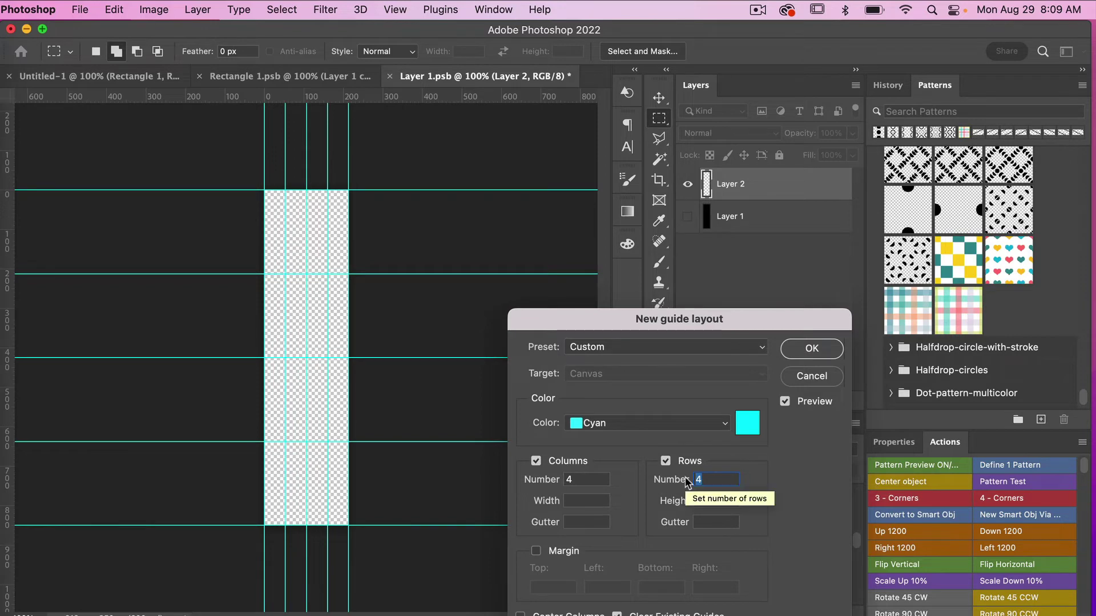
type("6")
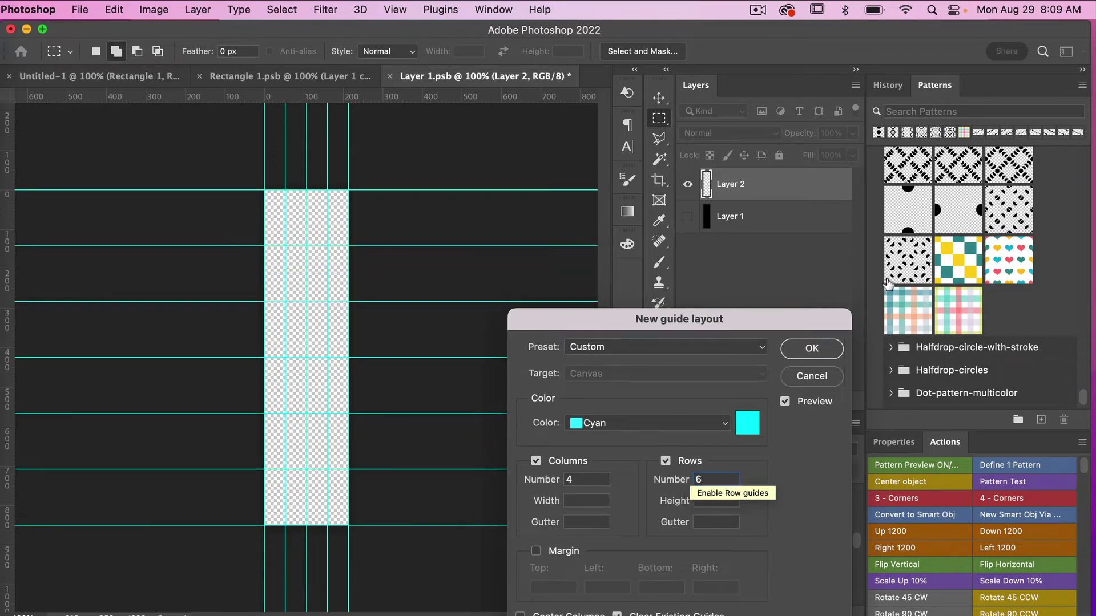
left_click(824, 349)
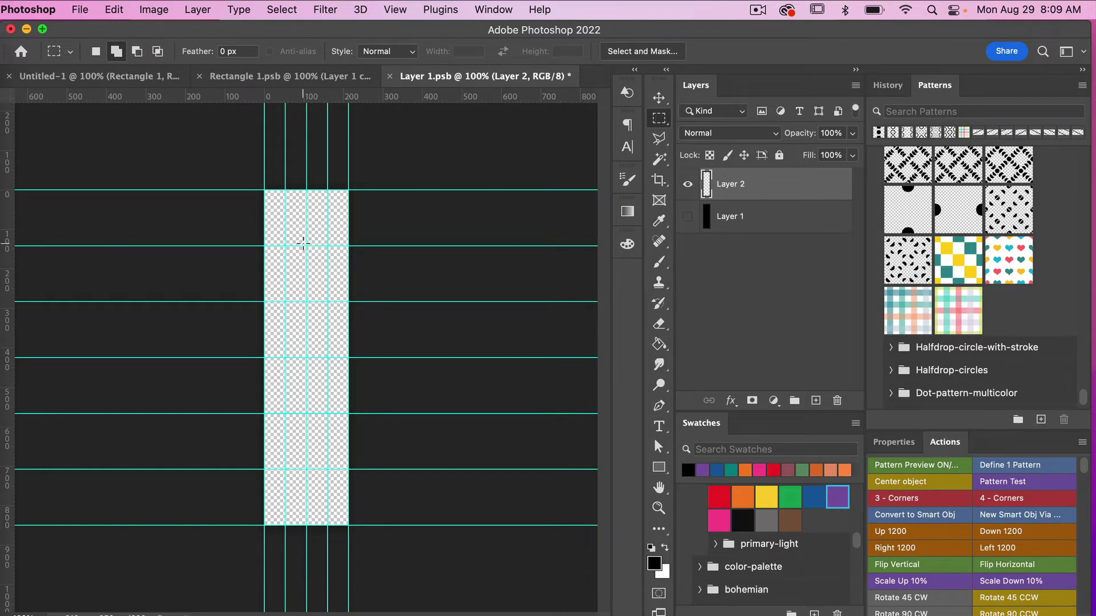
Fill the third guide column with black from the second through the fifth row on Layer 2, and clear the selection
left_click_drag(305, 244, 327, 469)
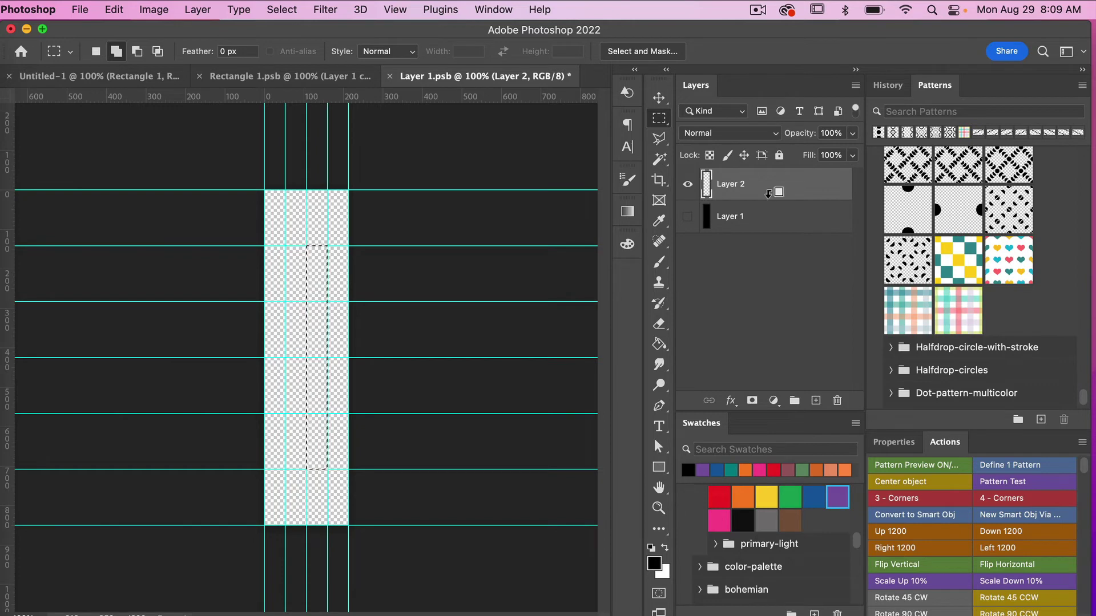
key("alt+BackSpace")
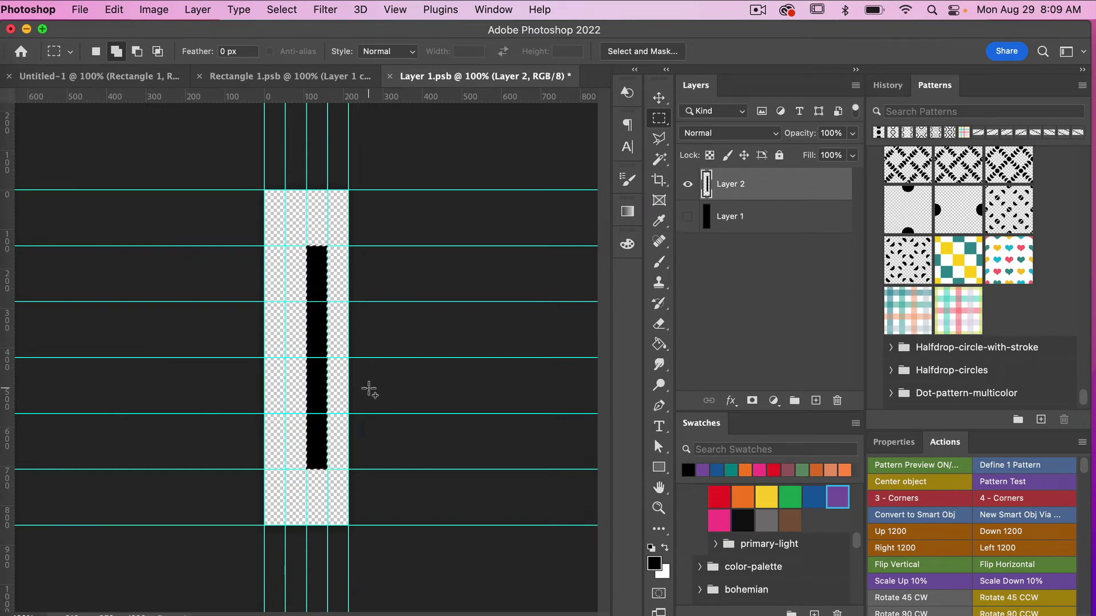
key("super+d")
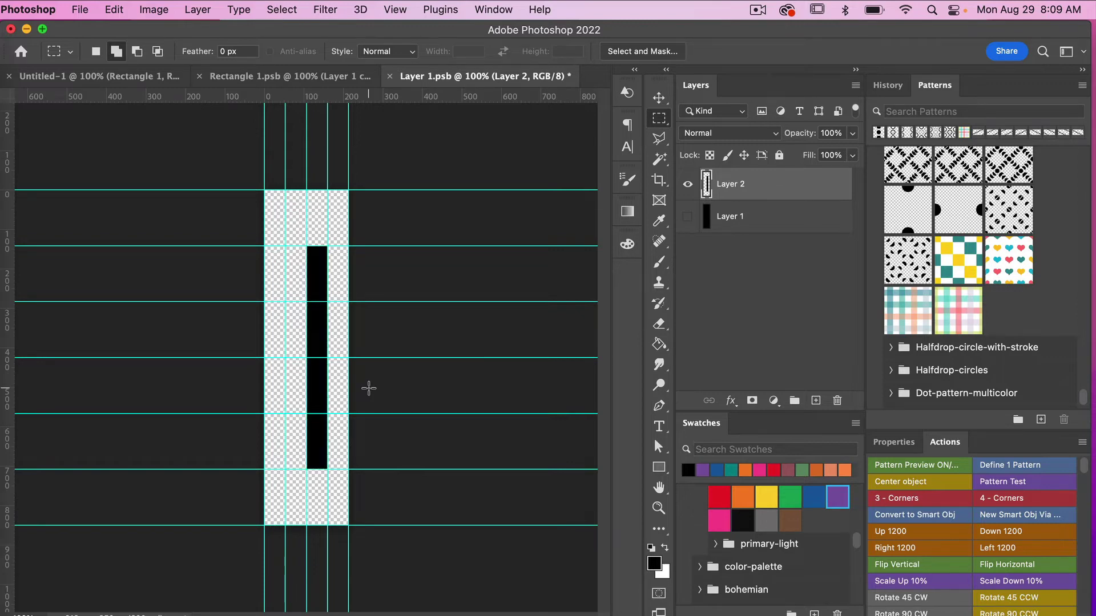
Center the black bar on the vertical guide at three quarters of the width and center a duplicate on the guide at one quarter
key("v")
left_click_drag(320, 327, 330, 327)
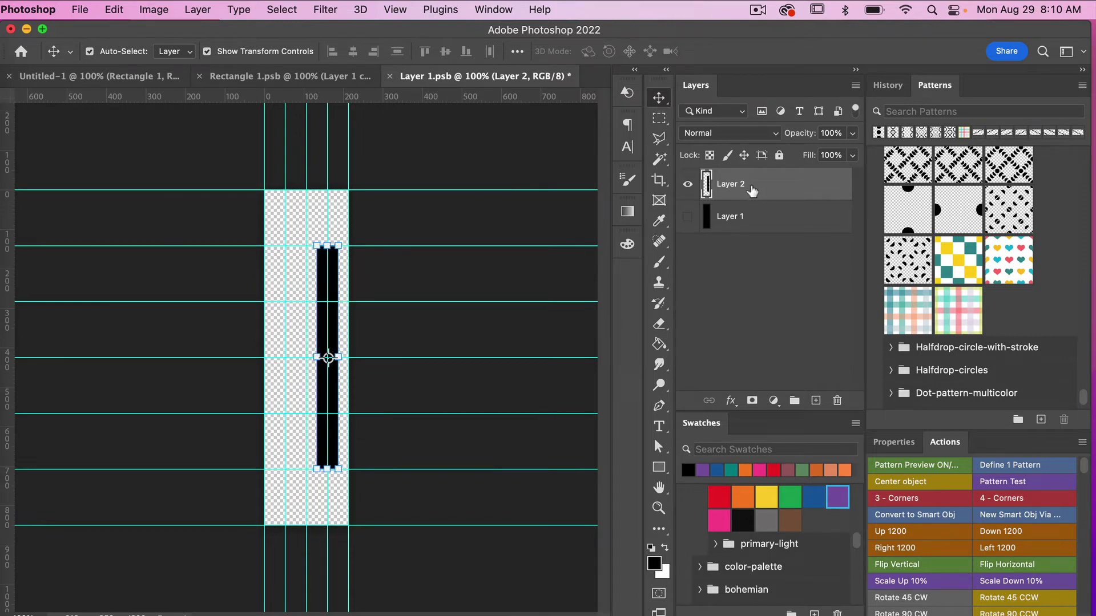
key("super+j")
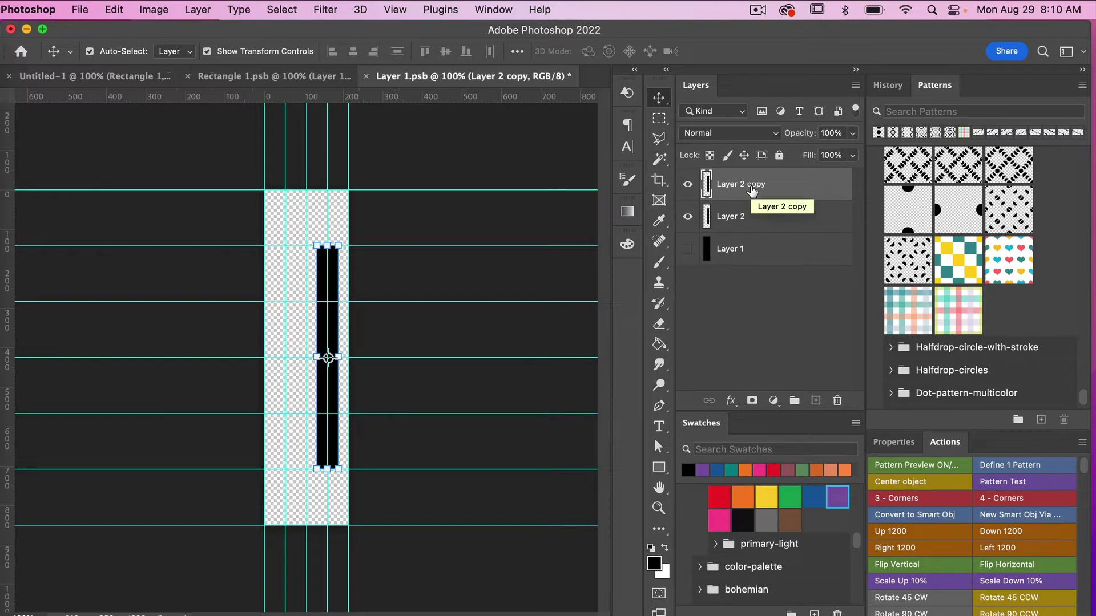
left_click_drag(316, 282, 289, 278)
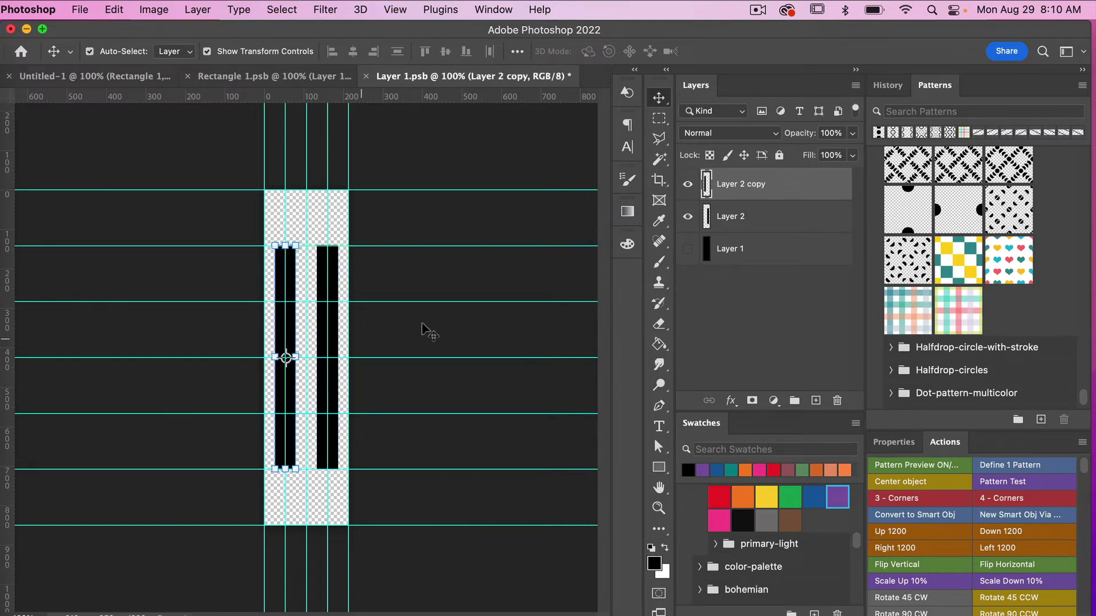
left_click(407, 284)
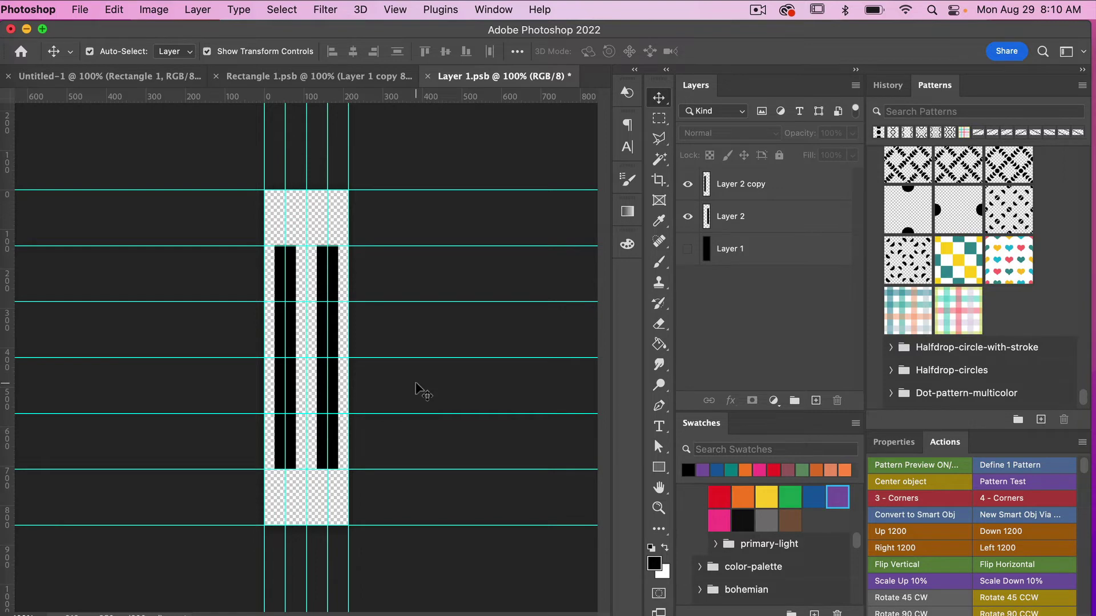
Save and close the stripe contents and the Rectangle 1 smart object document to update the main tile
key("cmd+s")
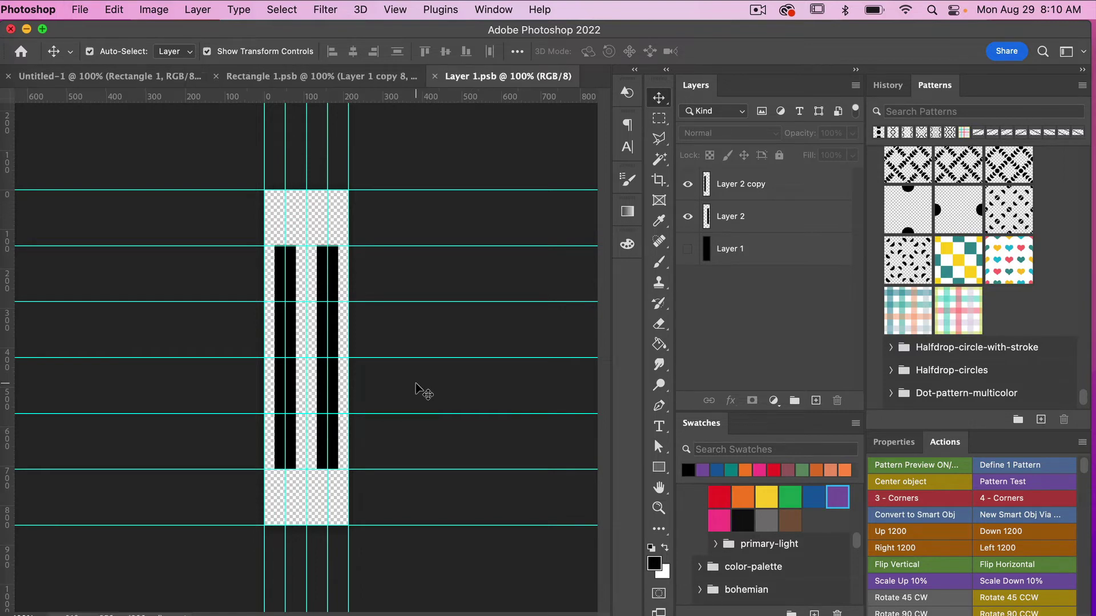
key("cmd+w")
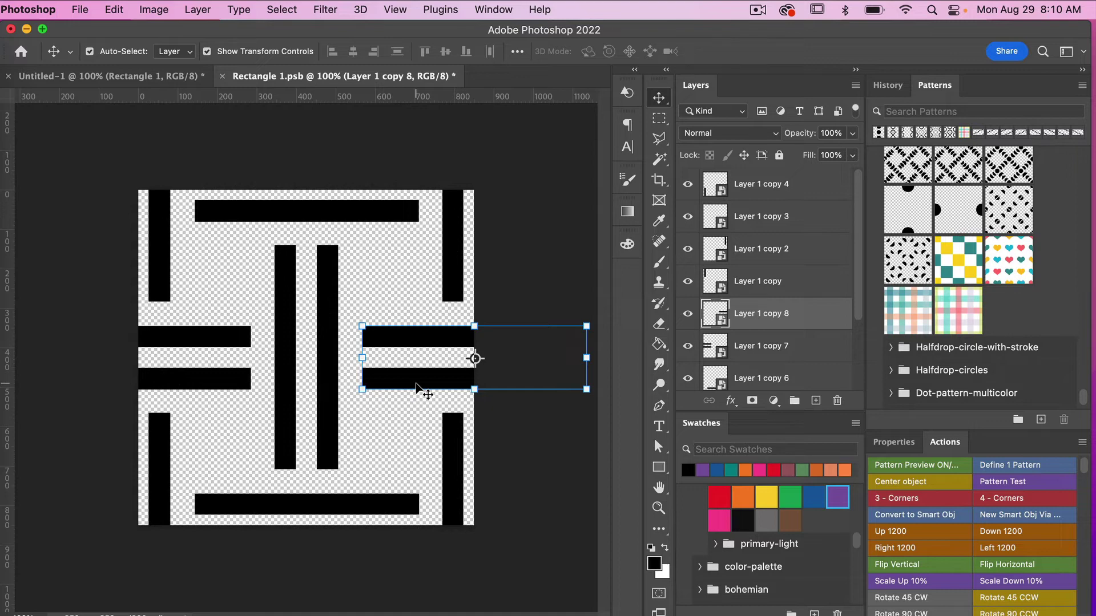
key("super+s")
key("super+w")
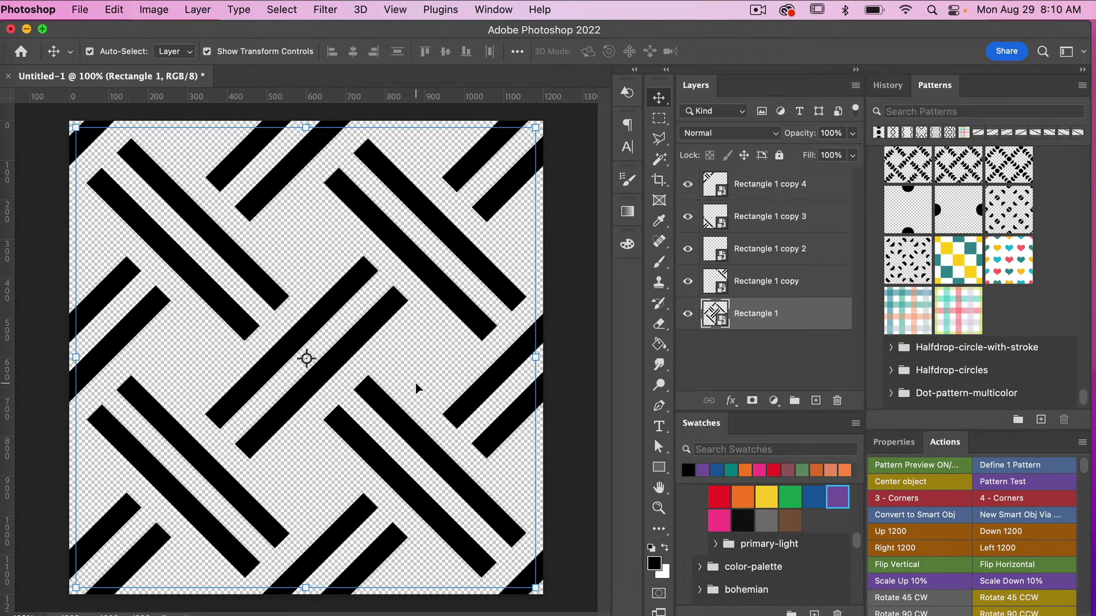
Deselect all layers and define the finished double-stripe tile as a pattern under its suggested name
left_click(579, 257)
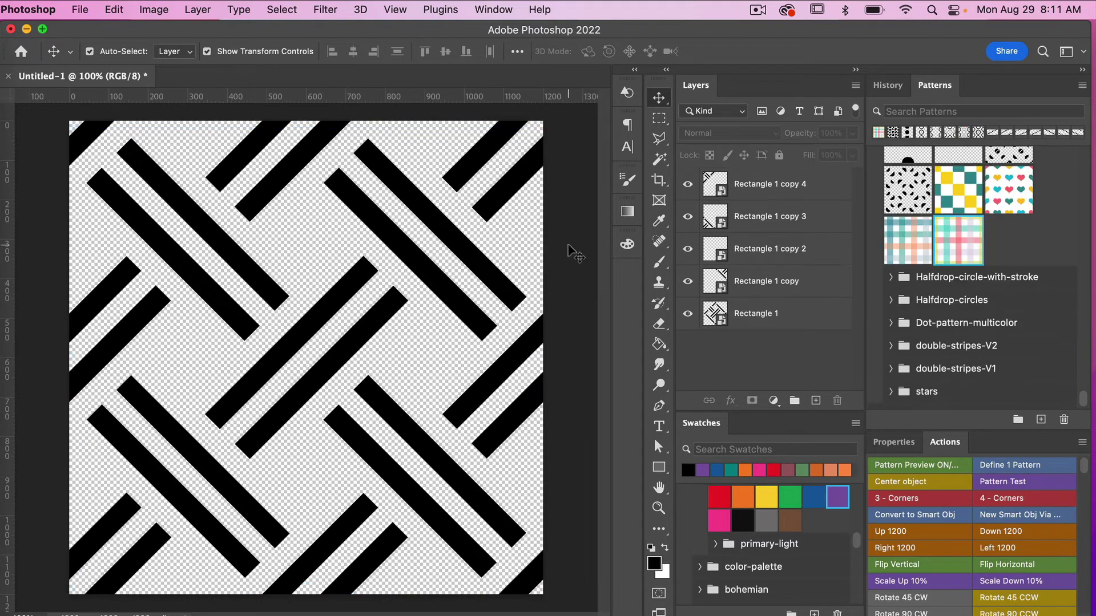
left_click(114, 11)
left_click(163, 439)
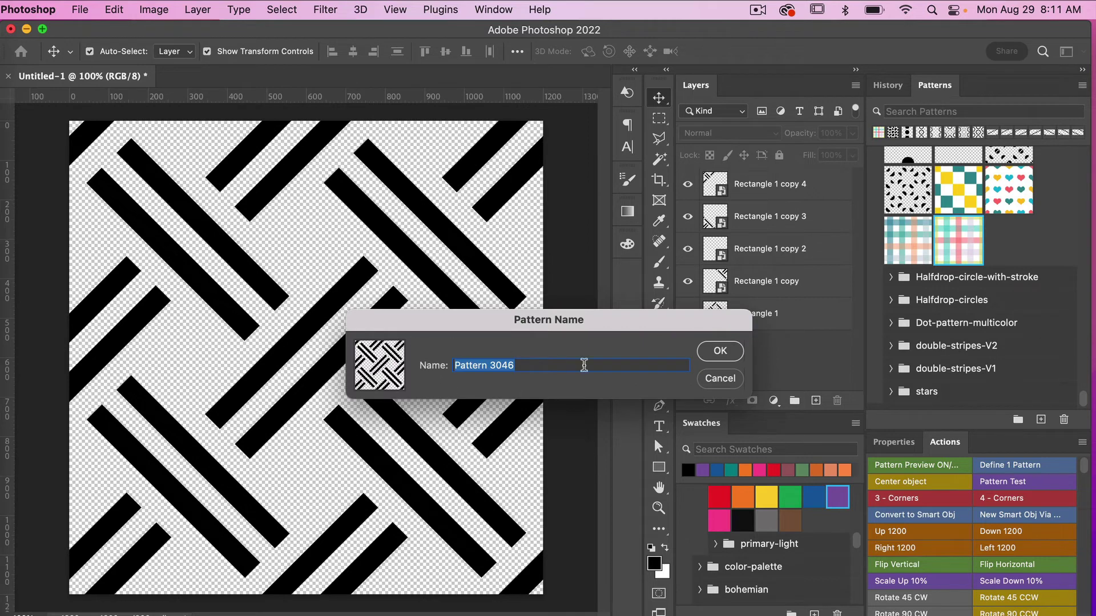
left_click(720, 352)
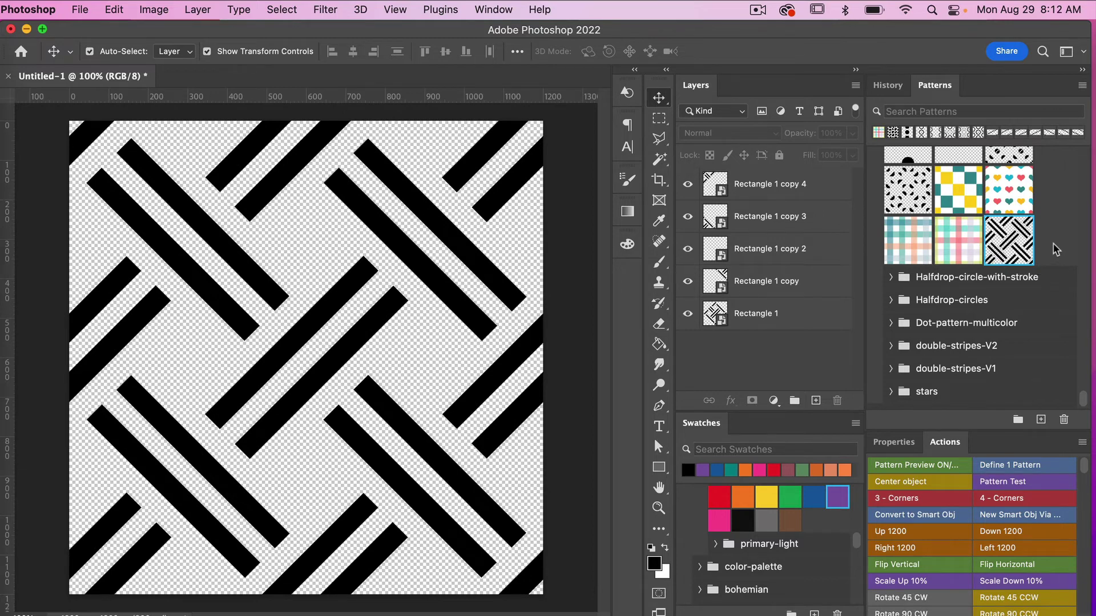
left_click(490, 12)
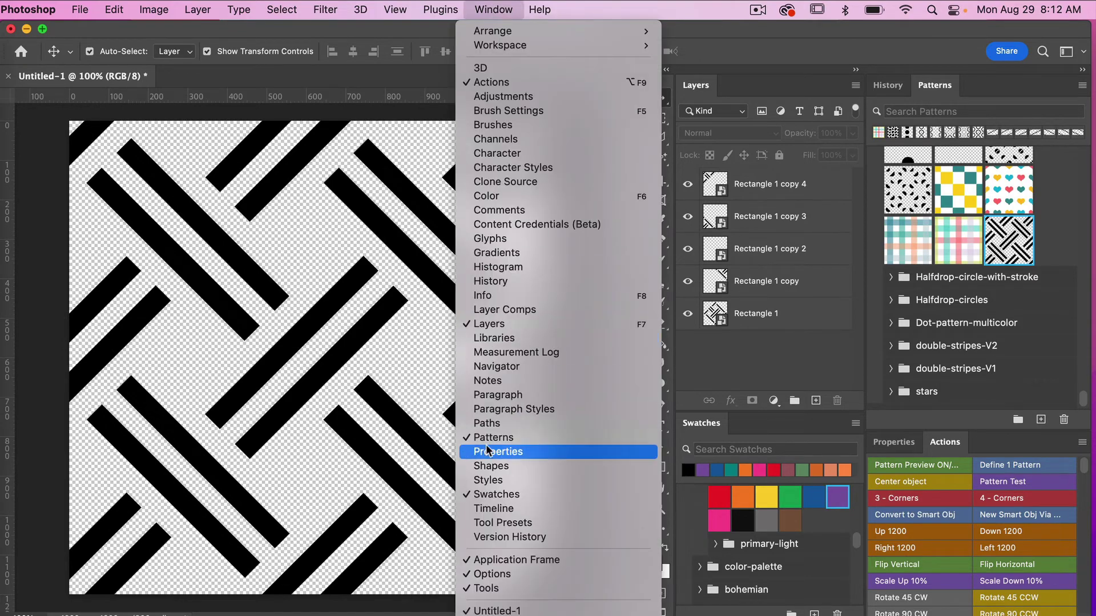
left_click(517, 438)
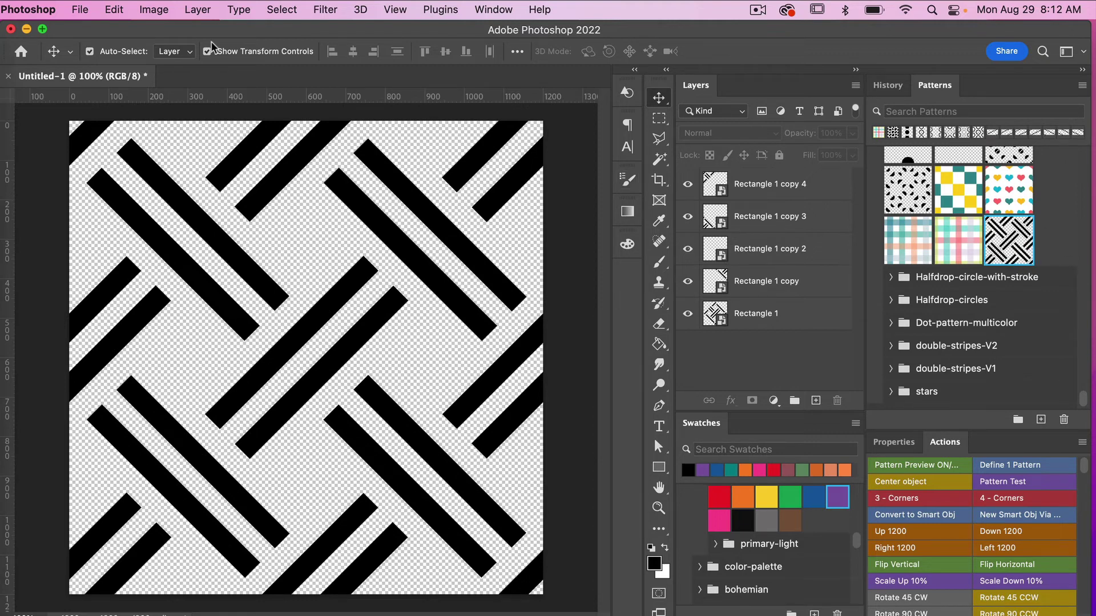
Create a new transparent document 3600 x 3600 pixels at 300 pixels/inch in RGB Color
left_click(82, 11)
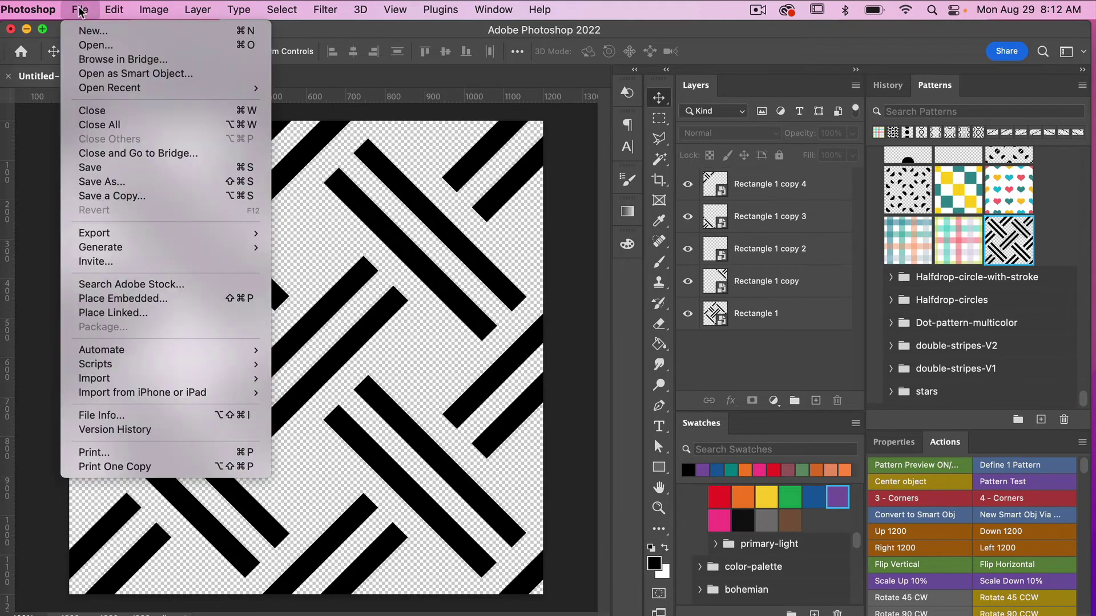
left_click(91, 34)
left_click_drag(500, 305, 420, 307)
type("3600")
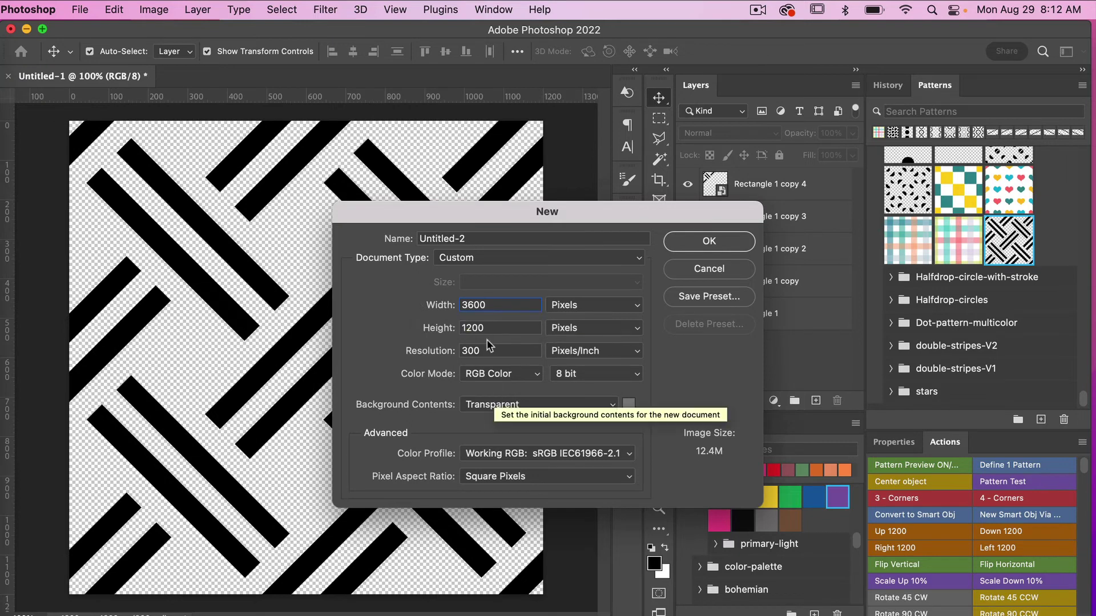
left_click(487, 328)
double_click(487, 327)
type("3600")
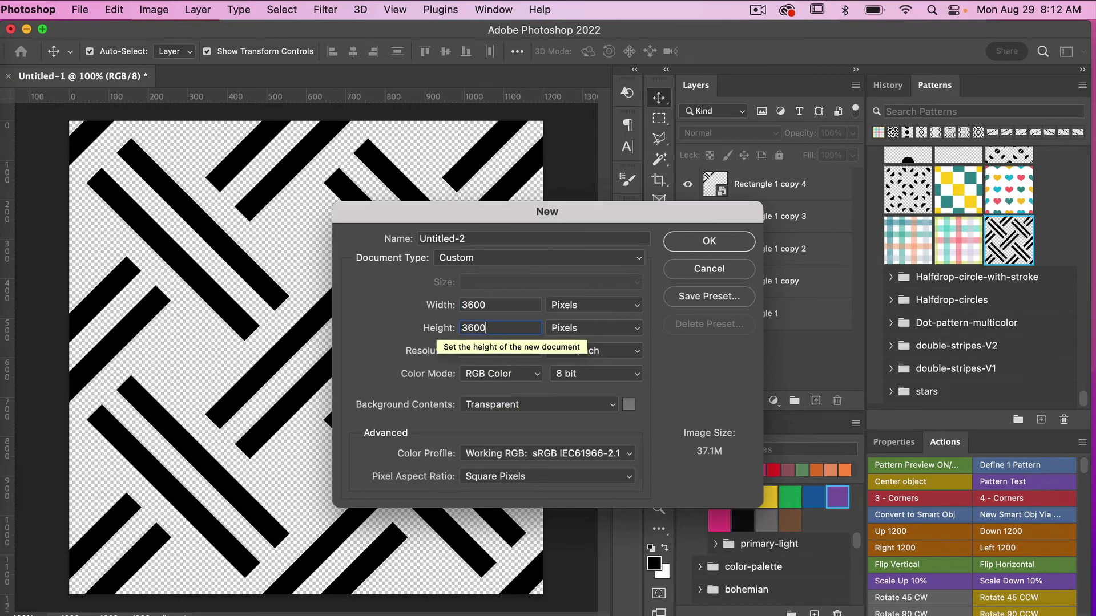
key("super+a")
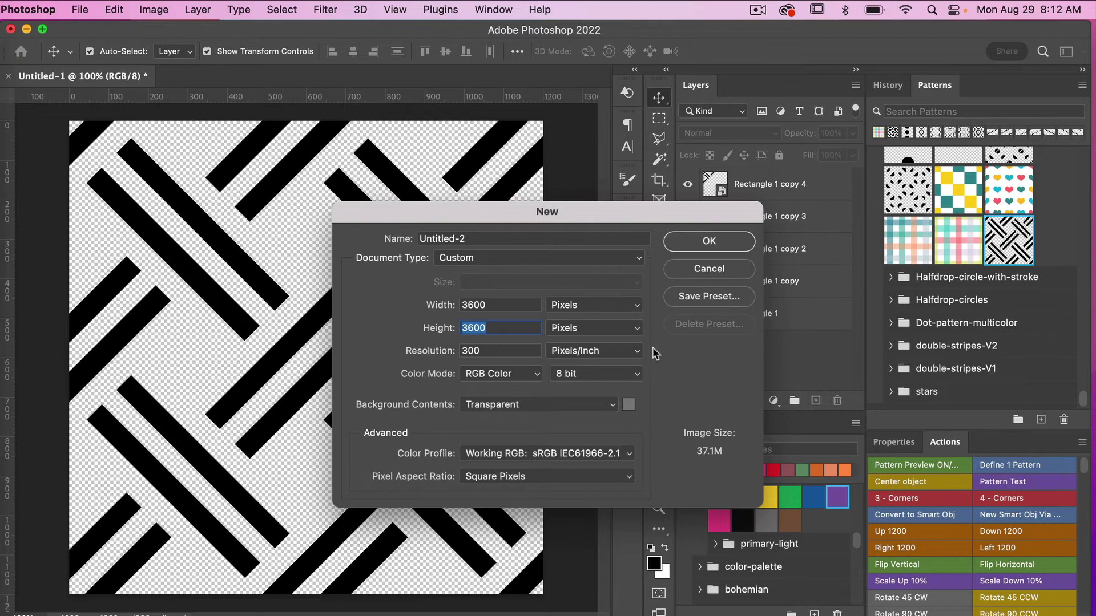
left_click(714, 245)
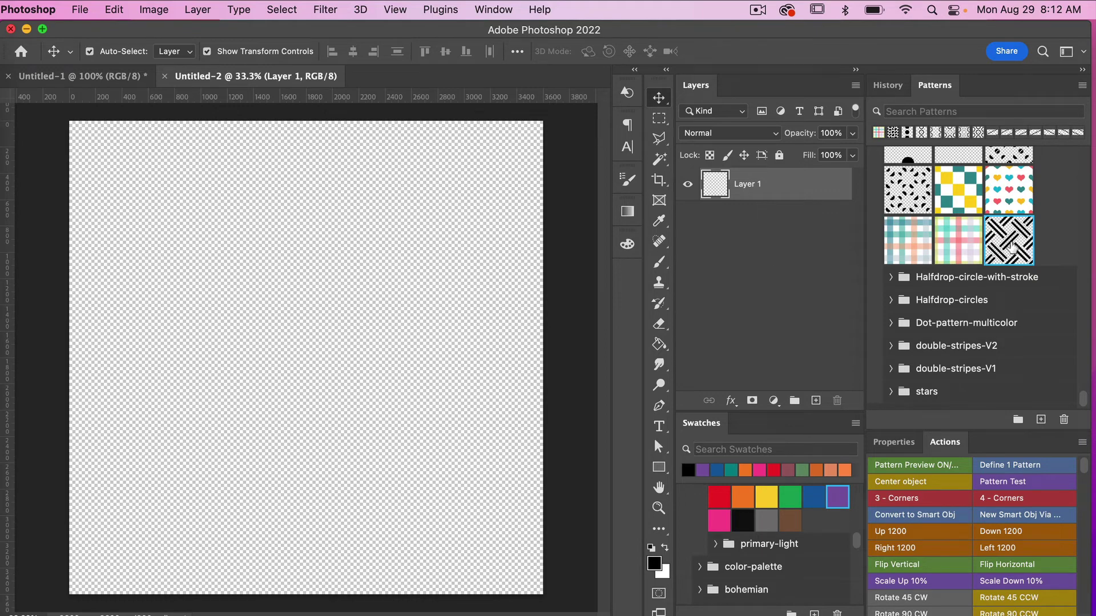
Apply the new double-stripe pattern as a fill layer and add a black (000000) solid color fill layer above it
left_click_drag(1011, 247, 766, 196)
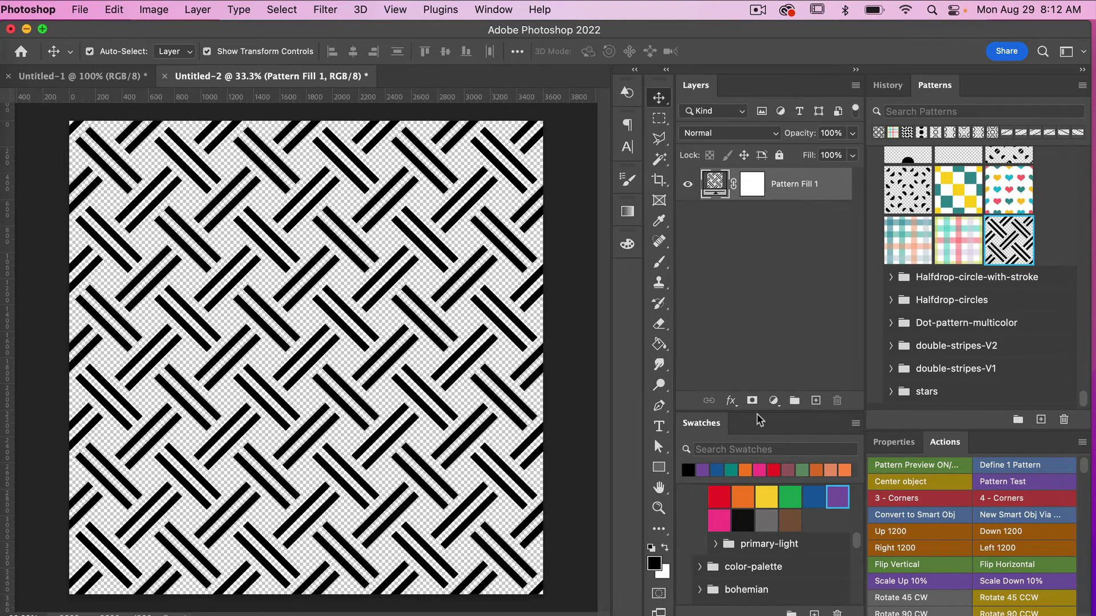
left_click(774, 400)
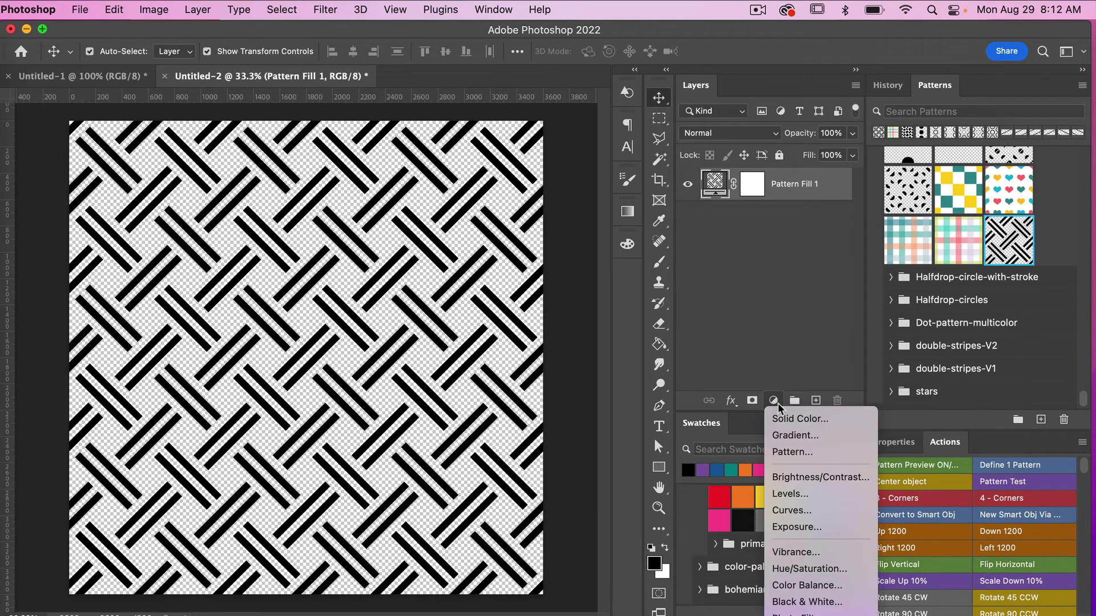
left_click(798, 420)
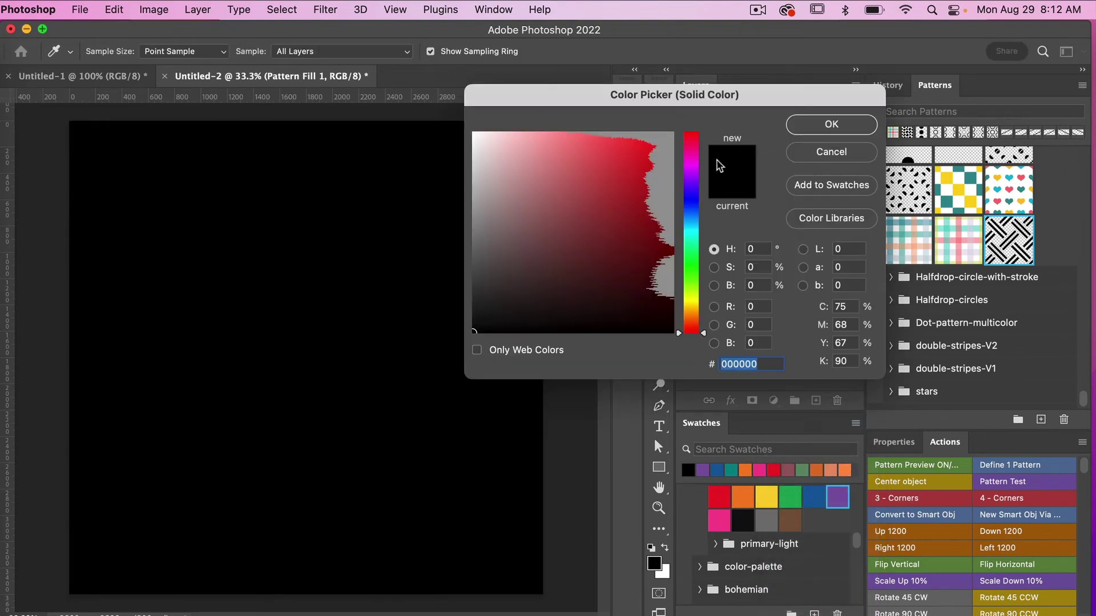
left_click(833, 126)
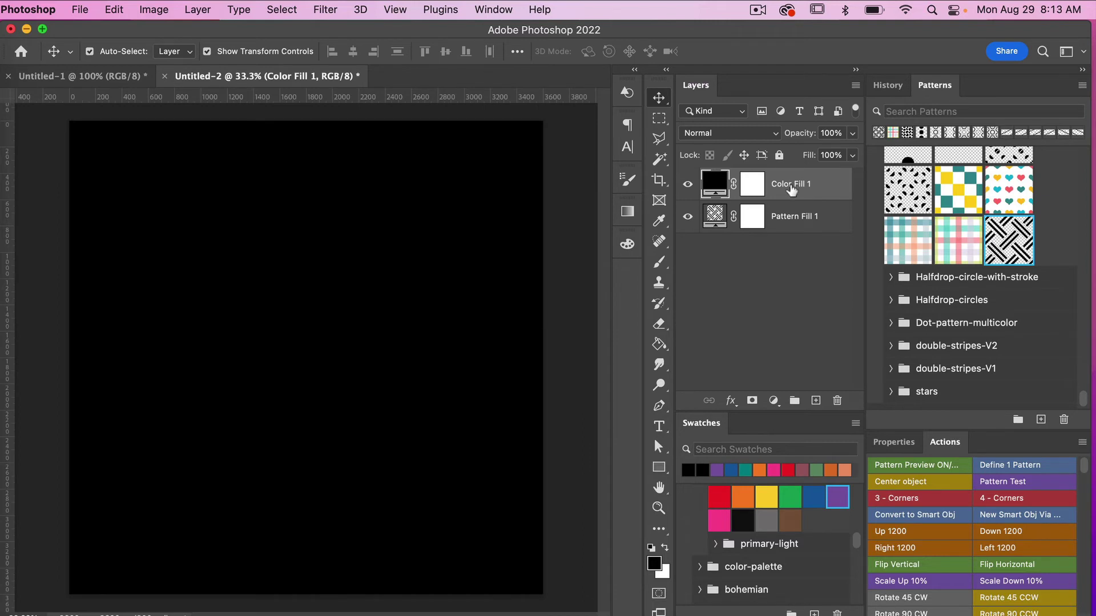
Duplicate the black color fill layer, set the copy's color to white (fff) and place it below the pattern fill
key("super+j")
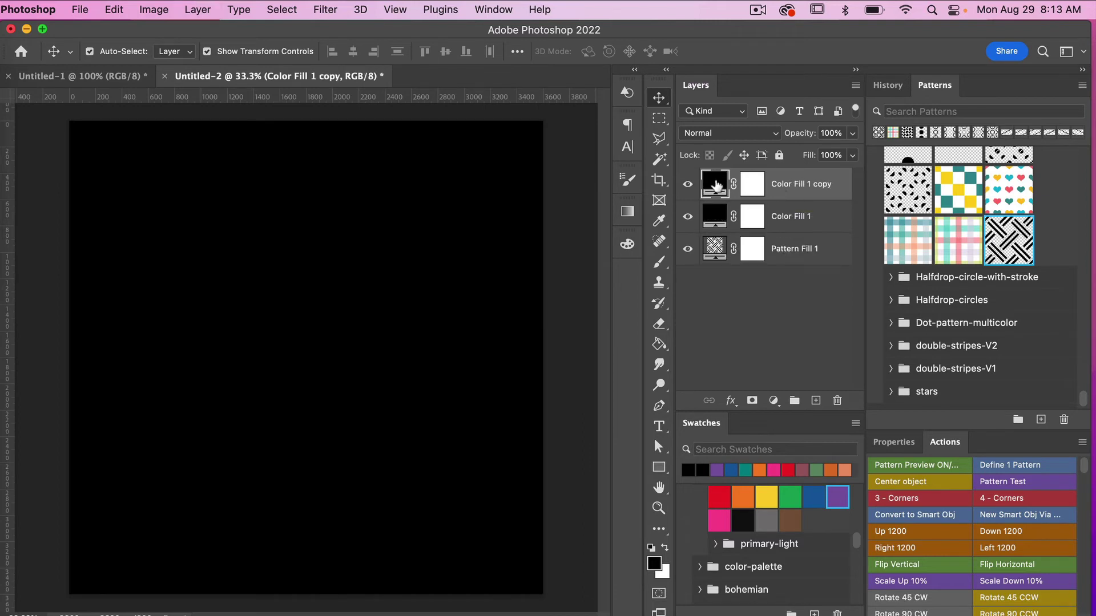
double_click(716, 185)
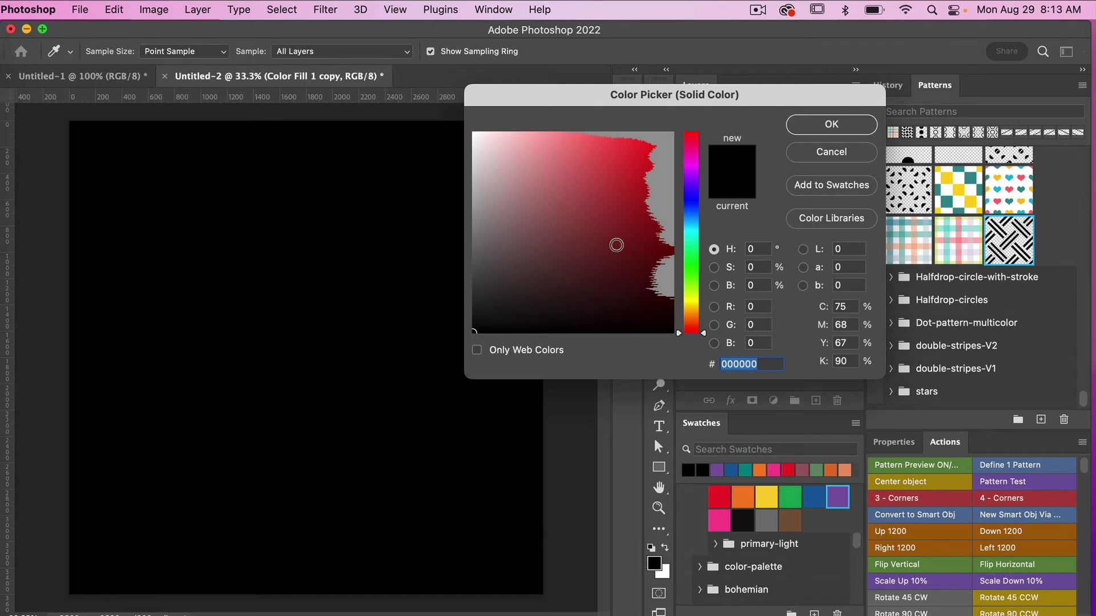
type("fff")
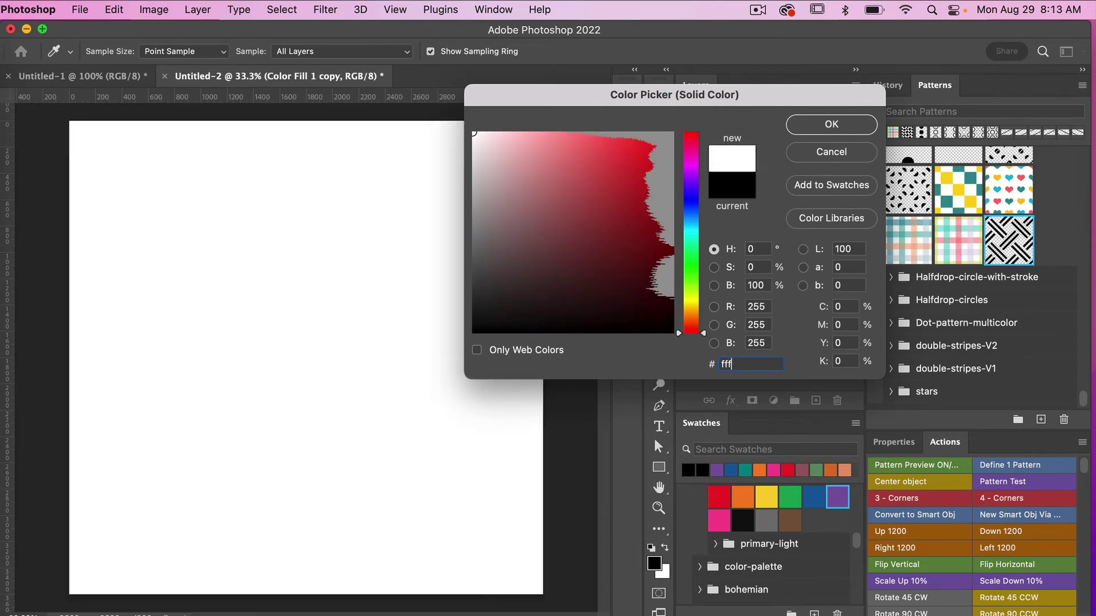
left_click(839, 128)
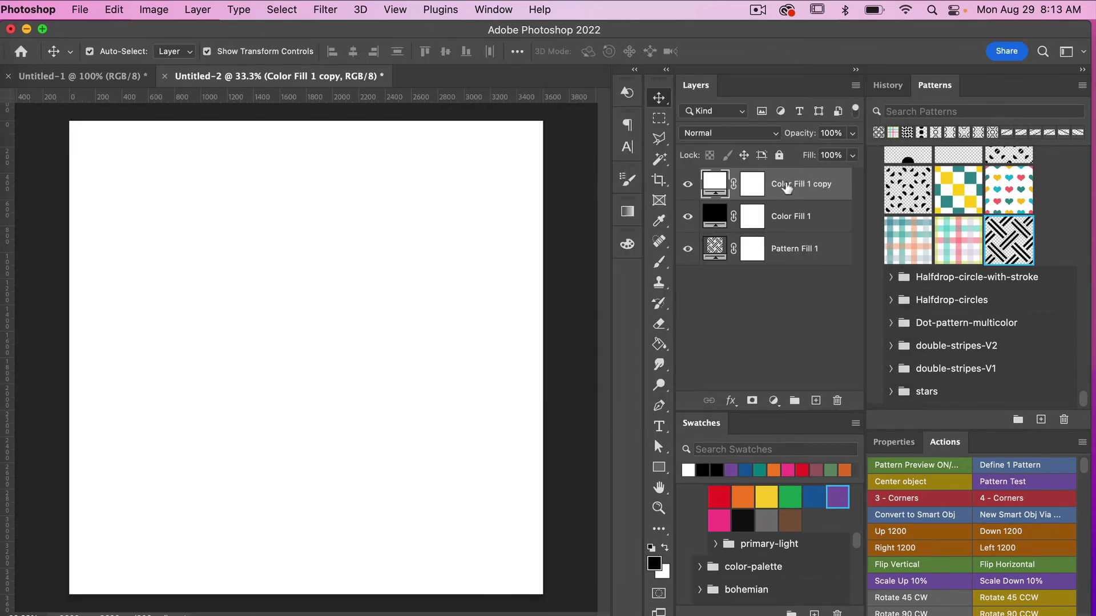
left_click_drag(785, 188, 777, 258)
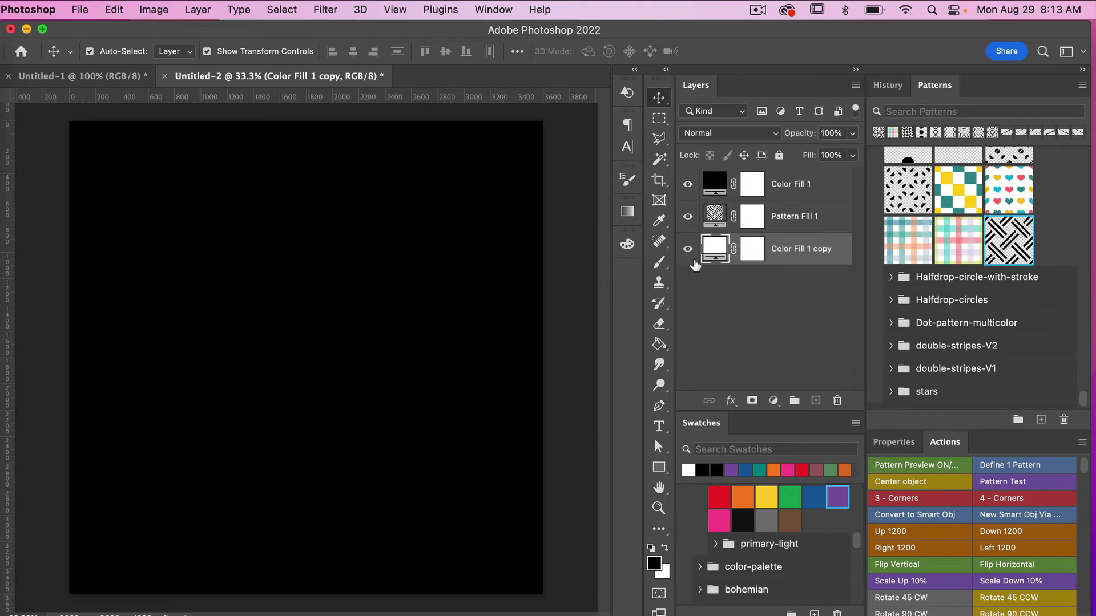
Clip the black Color Fill 1 layer to the Pattern Fill 1 layer with a clipping mask
left_click(789, 189)
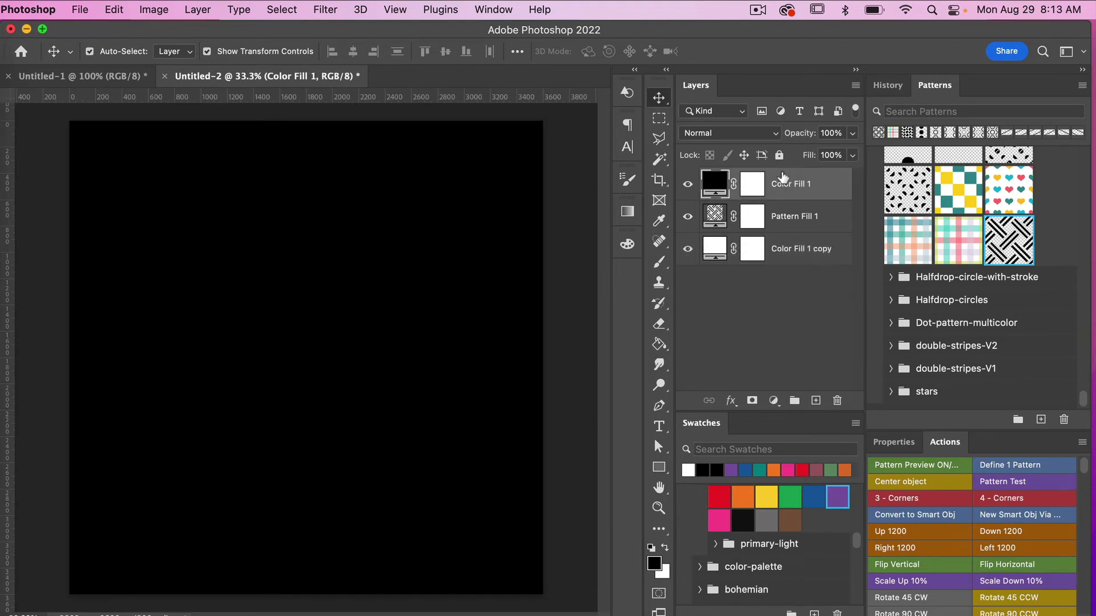
right_click(777, 203)
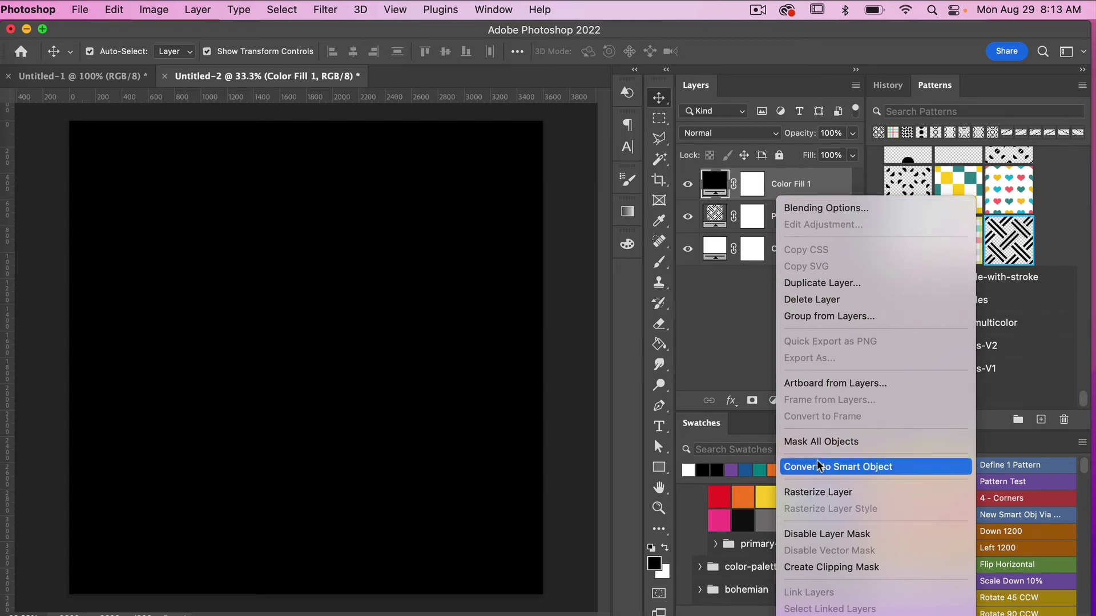
left_click(821, 571)
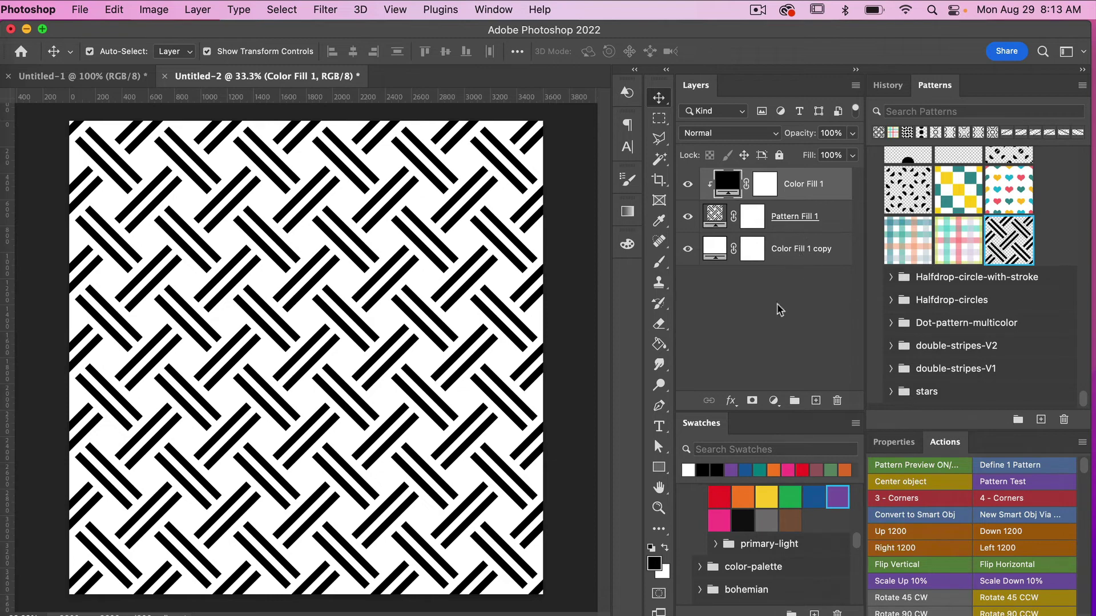
Recolor the background fill coral and the clipped stripe fill light coral using the Seafoam green and coral swatches
left_click(802, 246)
scroll(790, 530, "up", 4)
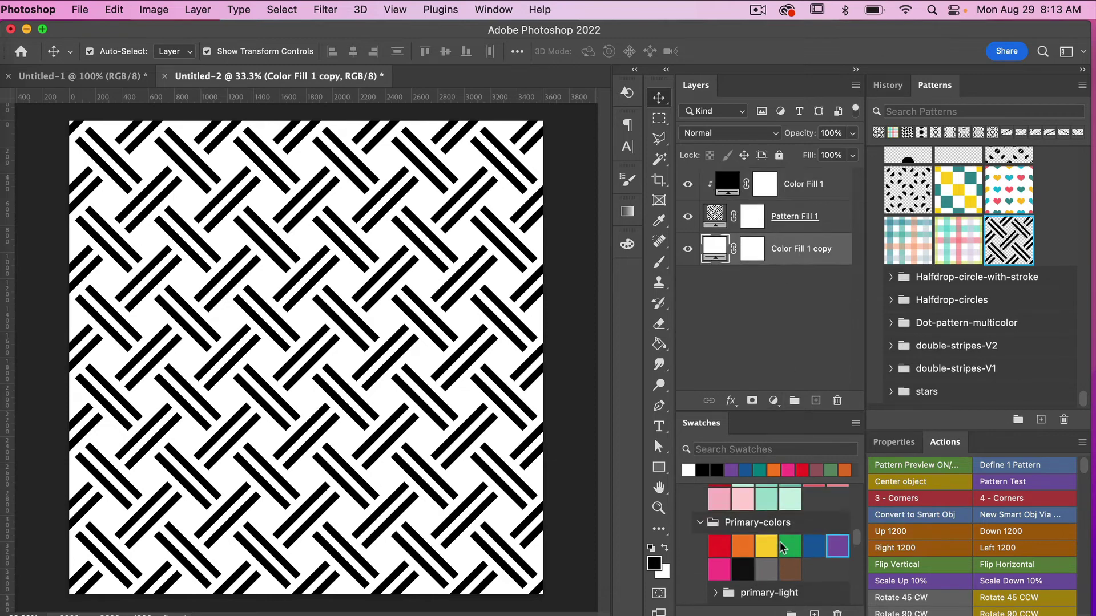
left_click(814, 519)
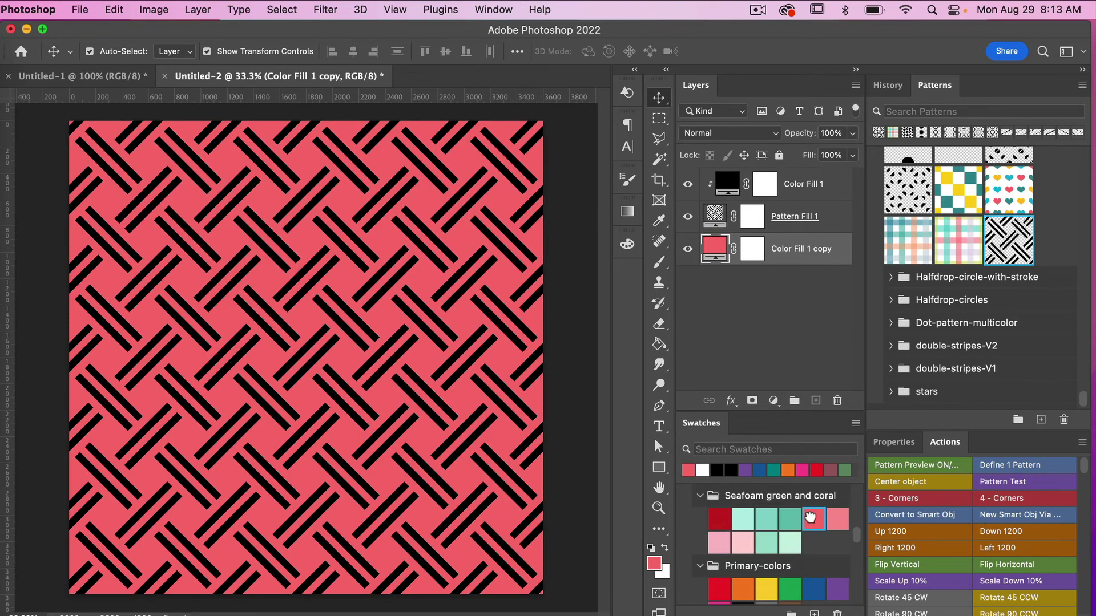
left_click(815, 188)
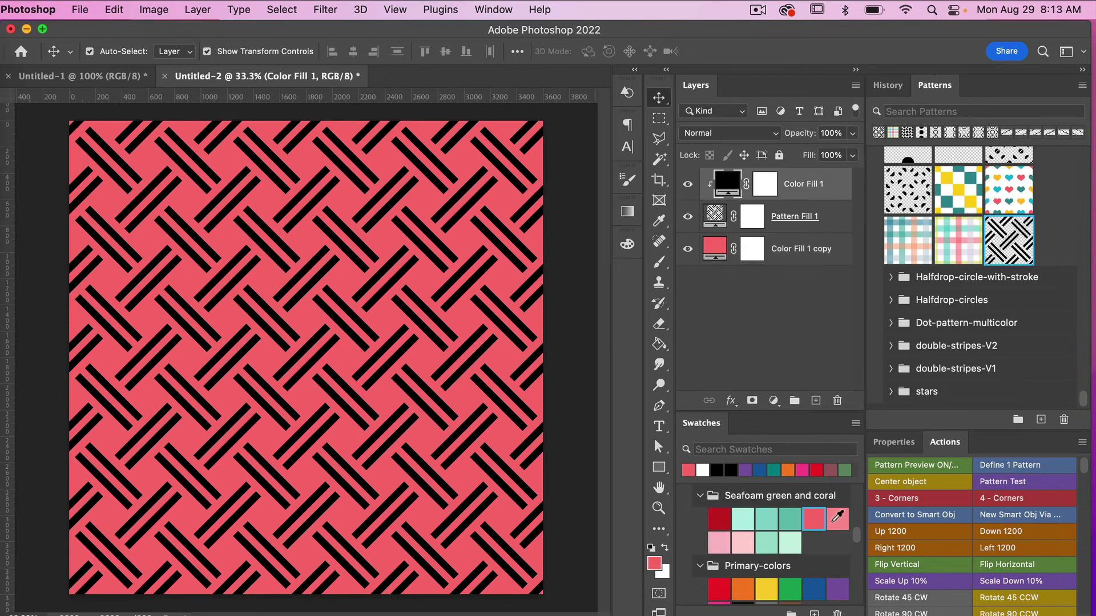
left_click(837, 519)
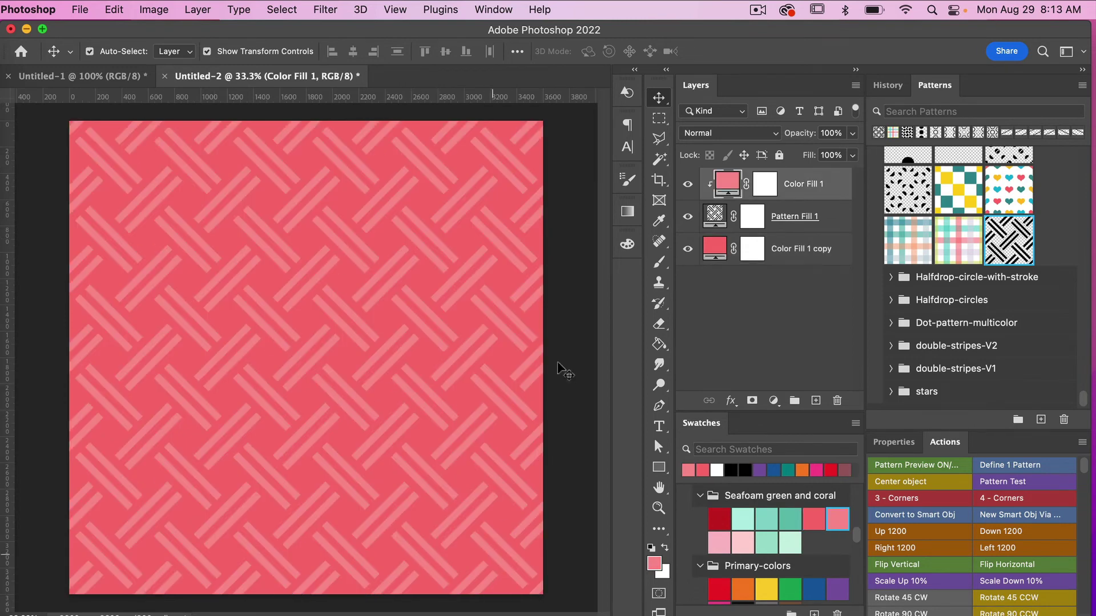
Recolor the background fill seafoam green and the clipped stripe fill pale mint from the Seafoam green and coral swatches
left_click(788, 251)
left_click(792, 519)
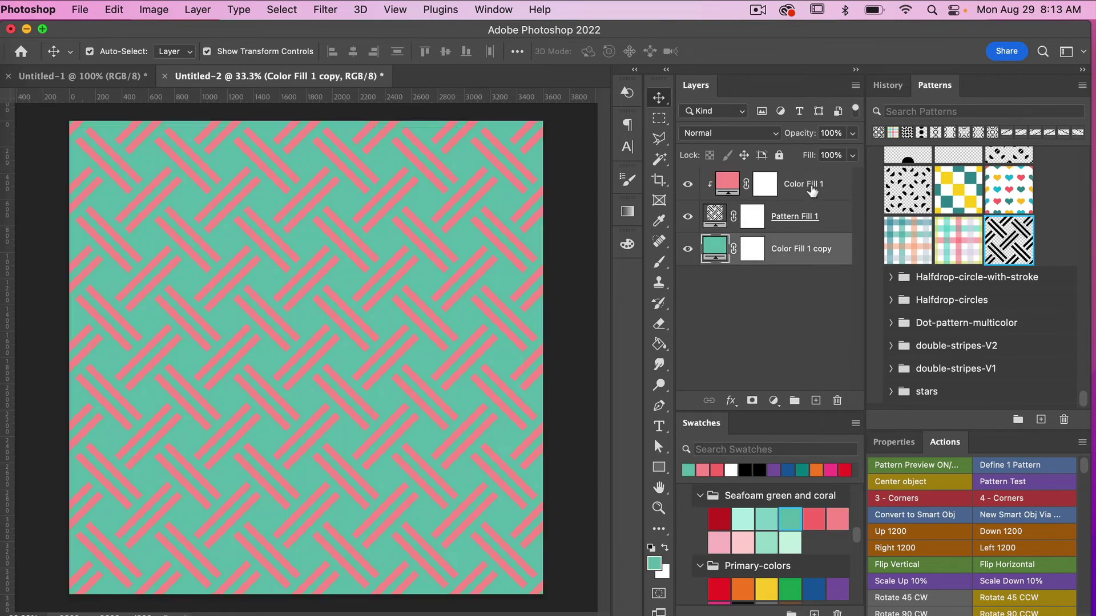
left_click(811, 192)
left_click(744, 519)
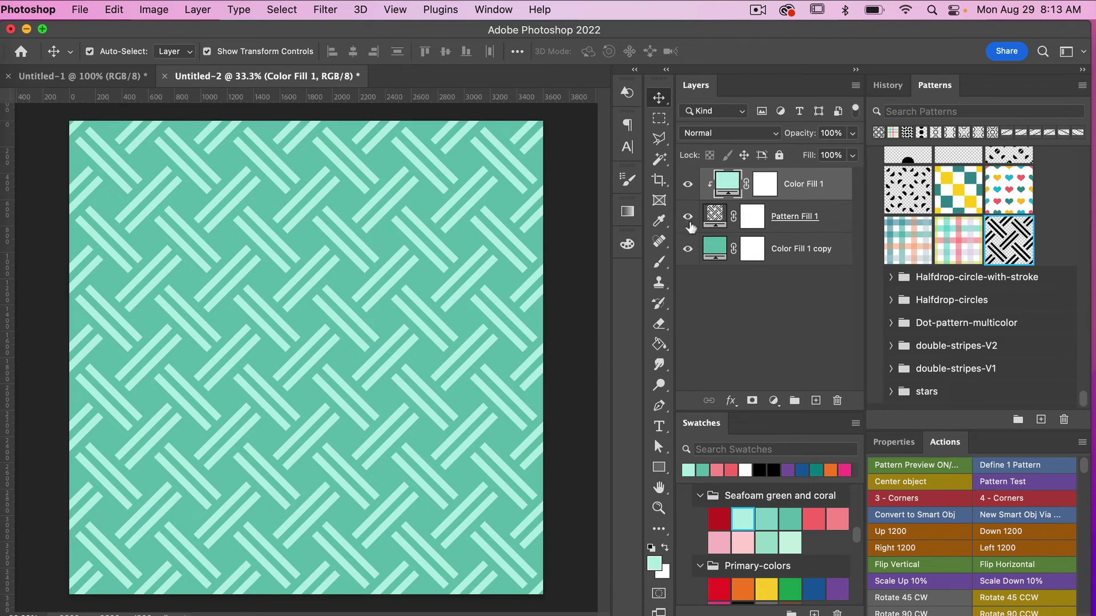
Scale the Pattern Fill 1 pattern to 50%, try repositioning it on the canvas, and snap it back to the origin
left_click(779, 218)
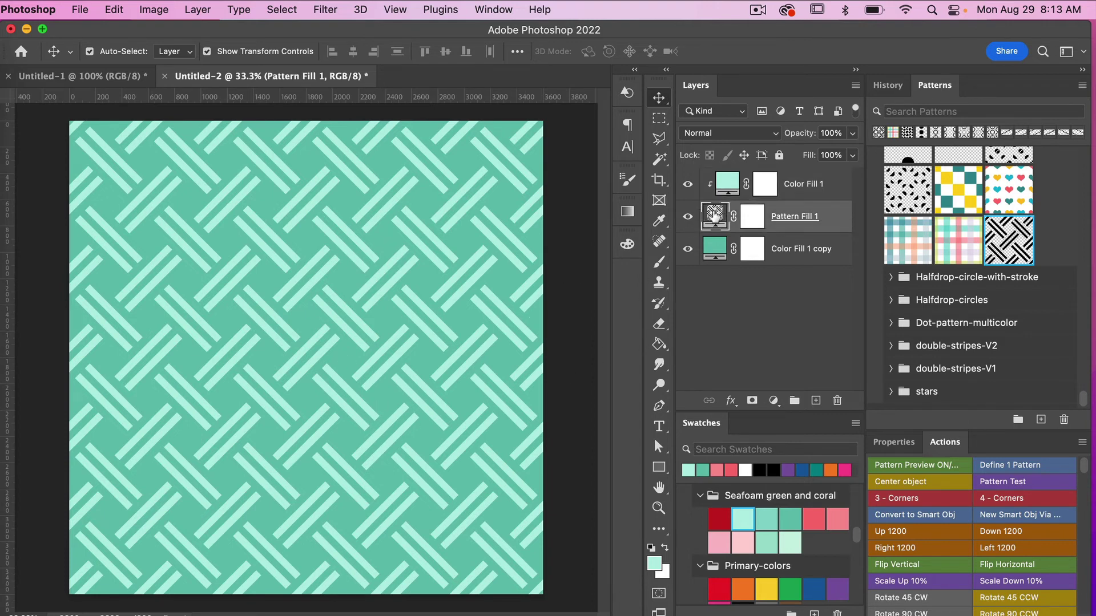
double_click(714, 216)
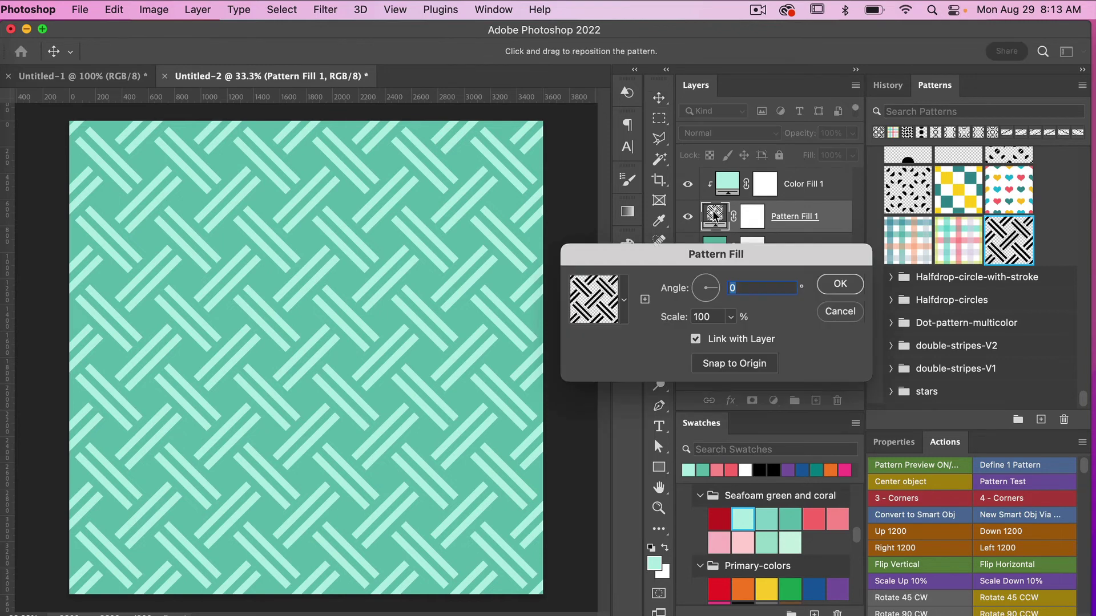
double_click(714, 317)
type("50")
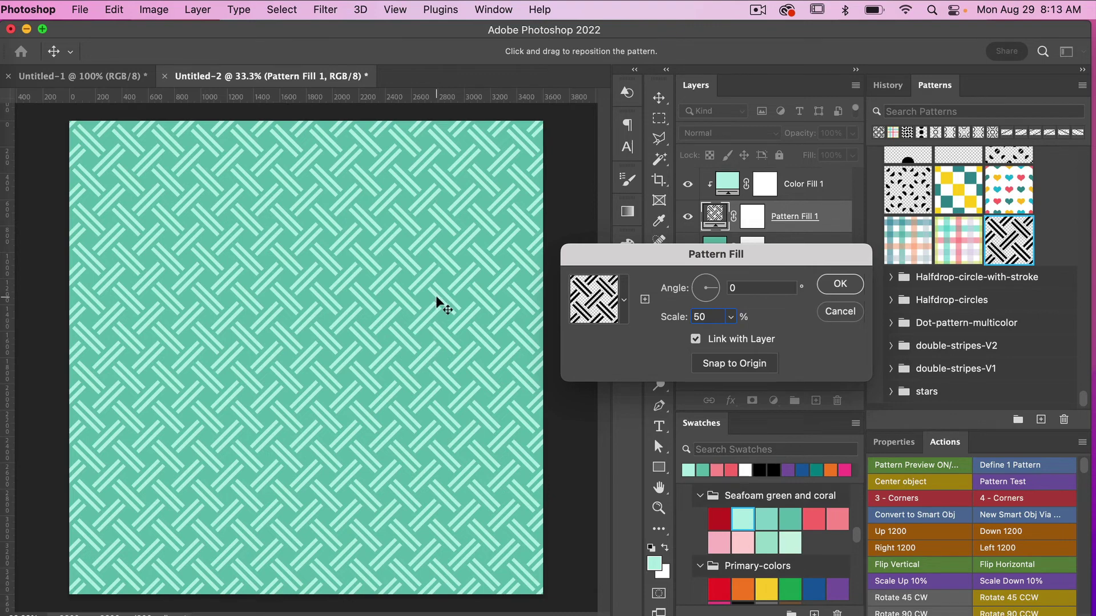
left_click_drag(437, 298, 387, 293)
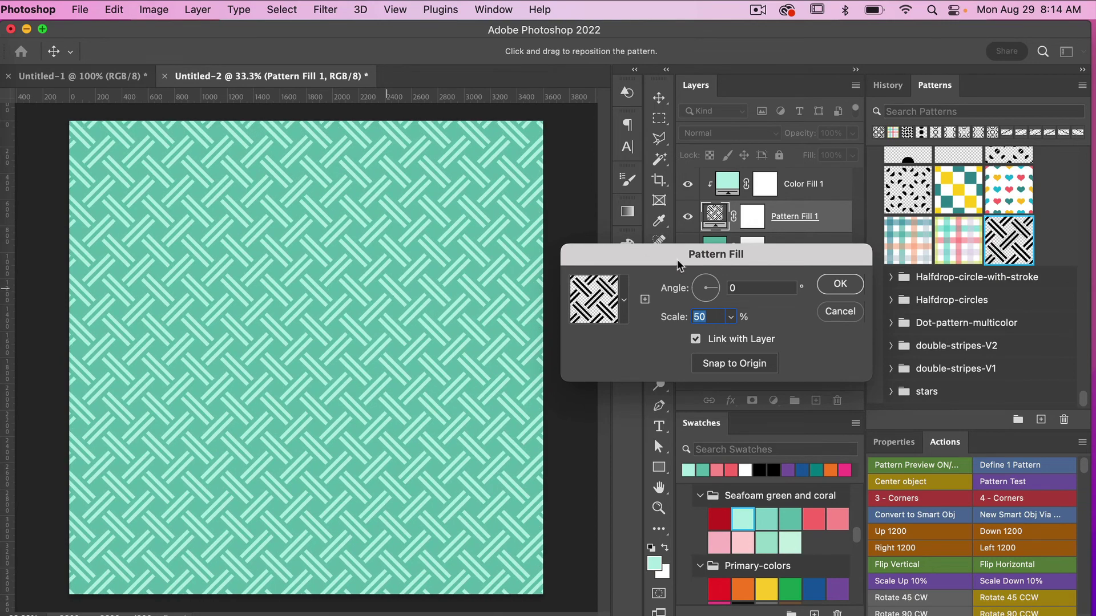
left_click(758, 366)
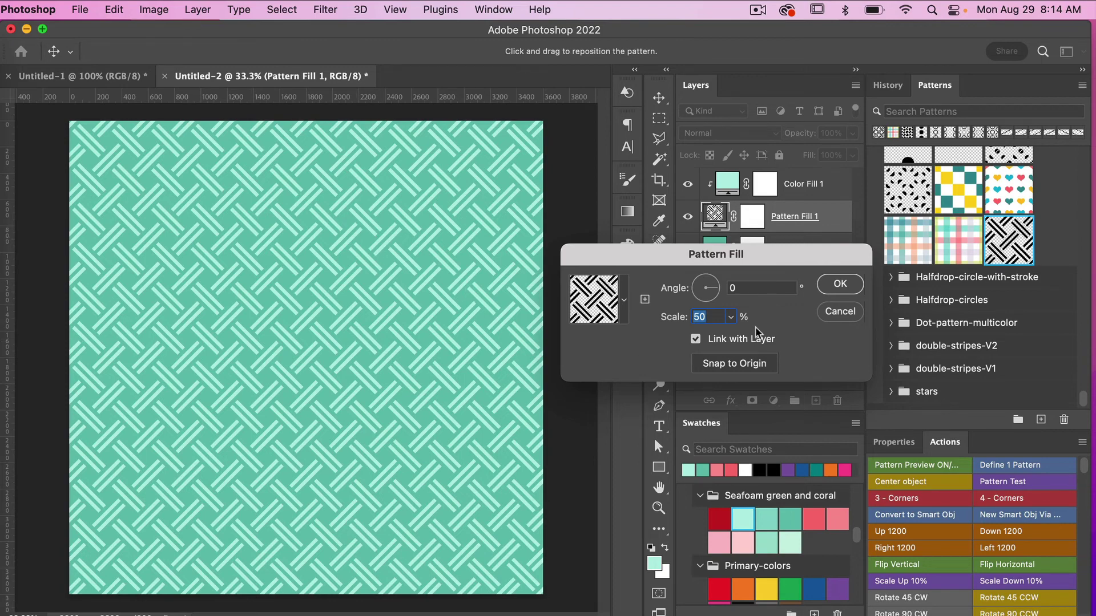
left_click(849, 287)
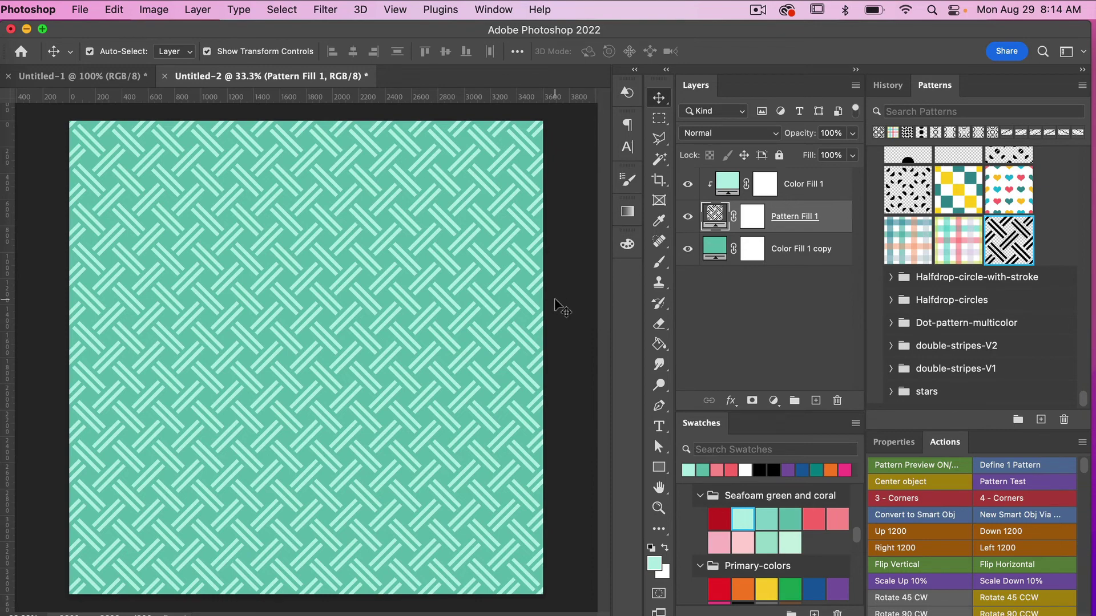
Export the recolored document as a 3600 x 3600 px JPG at the highest quality with the sRGB color profile embedded
left_click(79, 11)
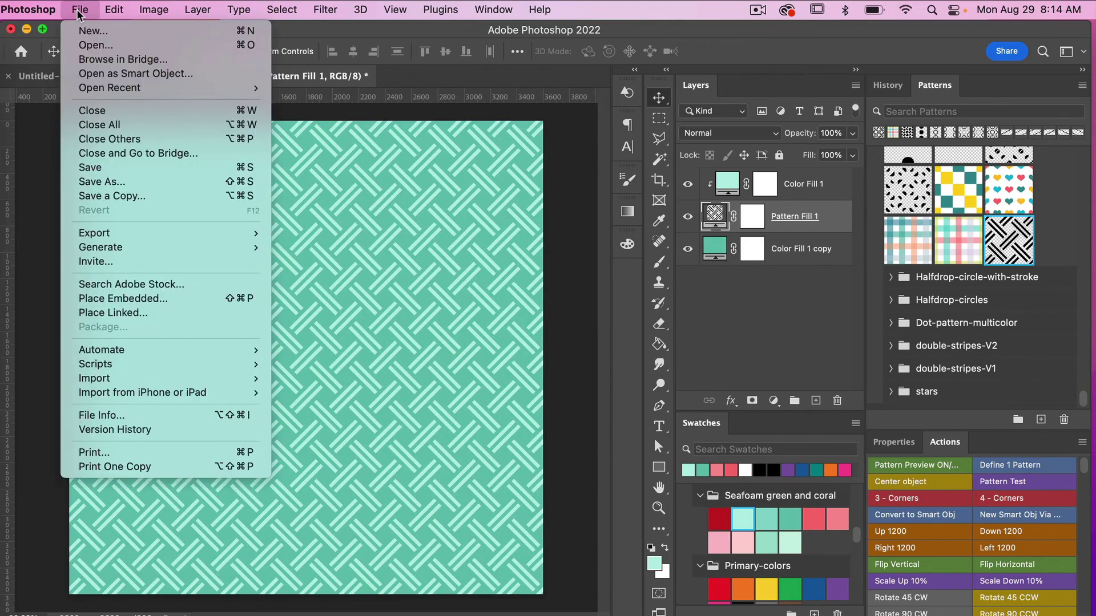
mouse_move(199, 234)
left_click(303, 248)
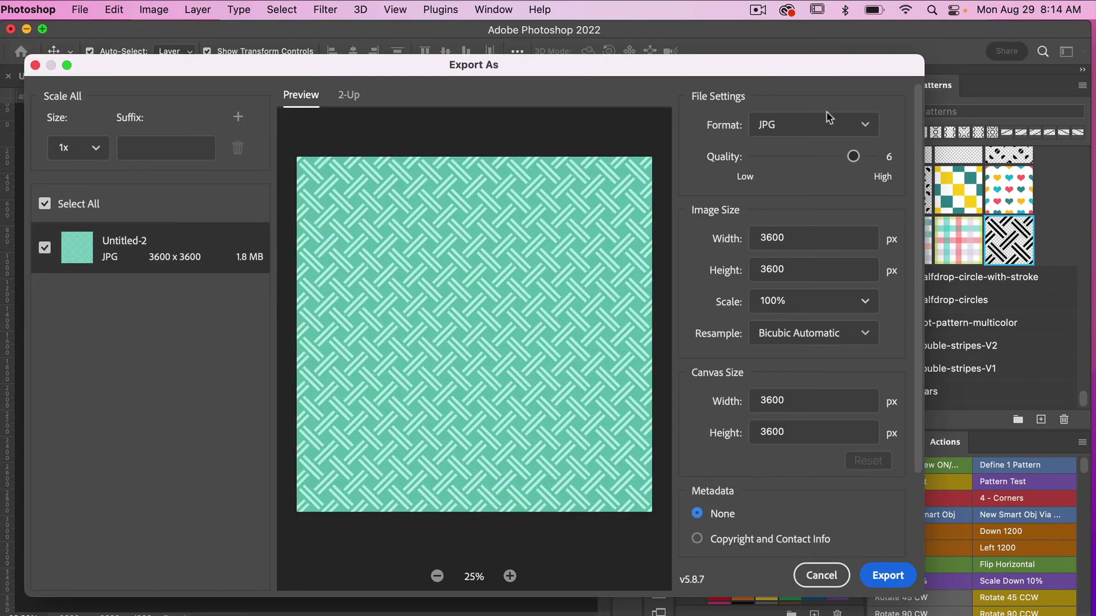
left_click(844, 121)
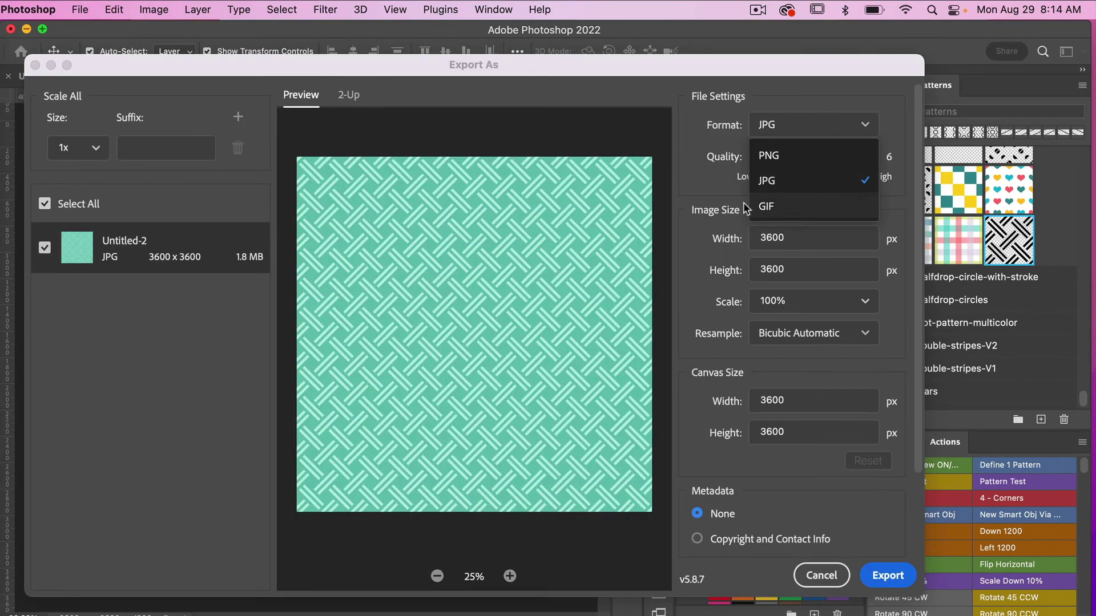
left_click(898, 121)
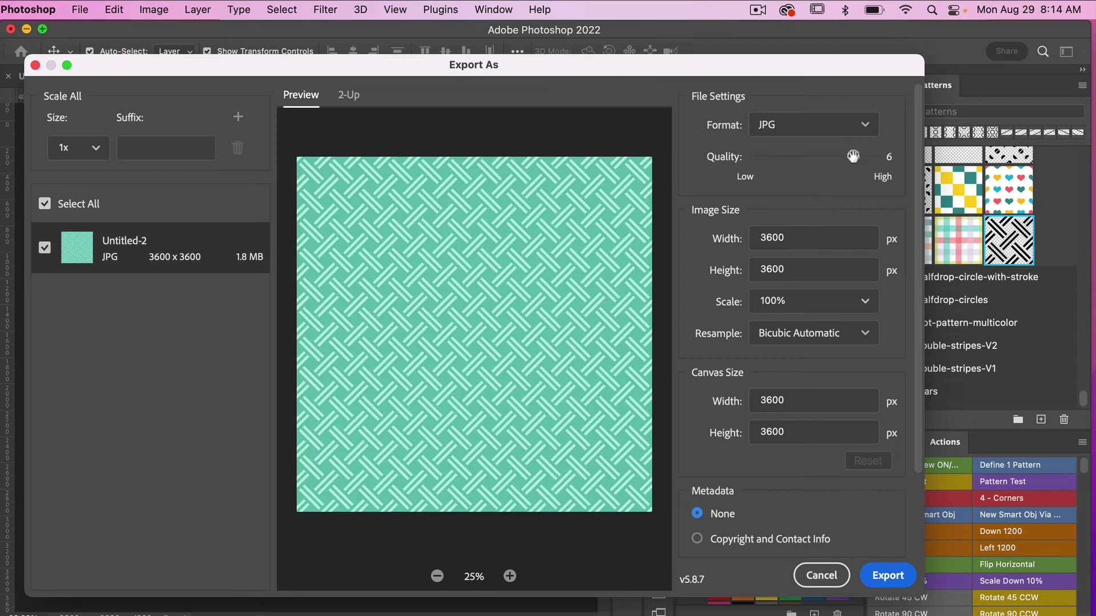
left_click_drag(855, 156, 874, 155)
scroll(830, 317, "down", 4)
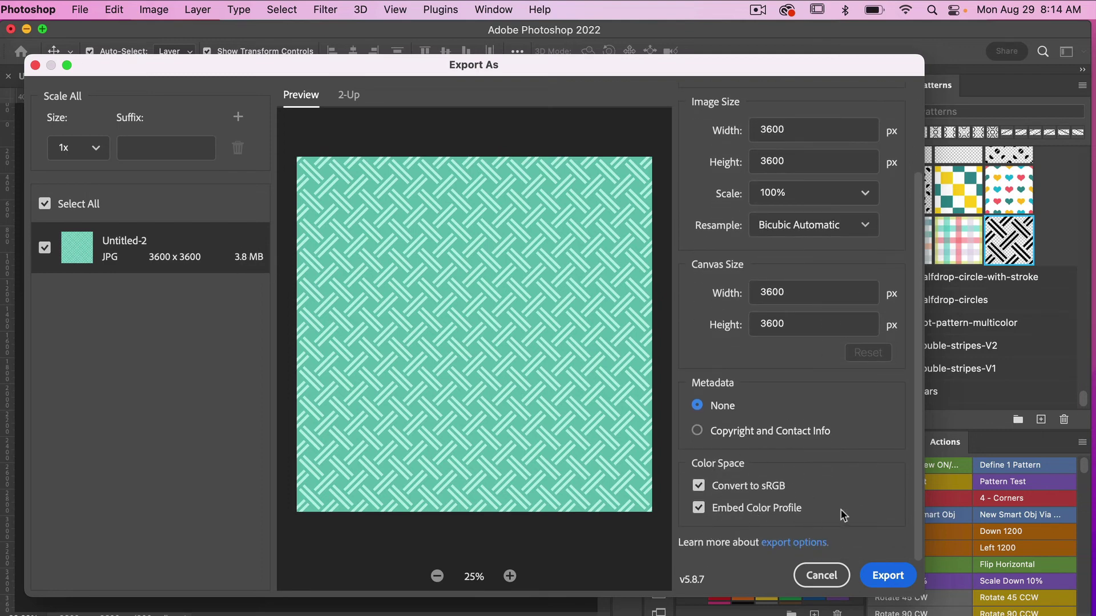
left_click(882, 577)
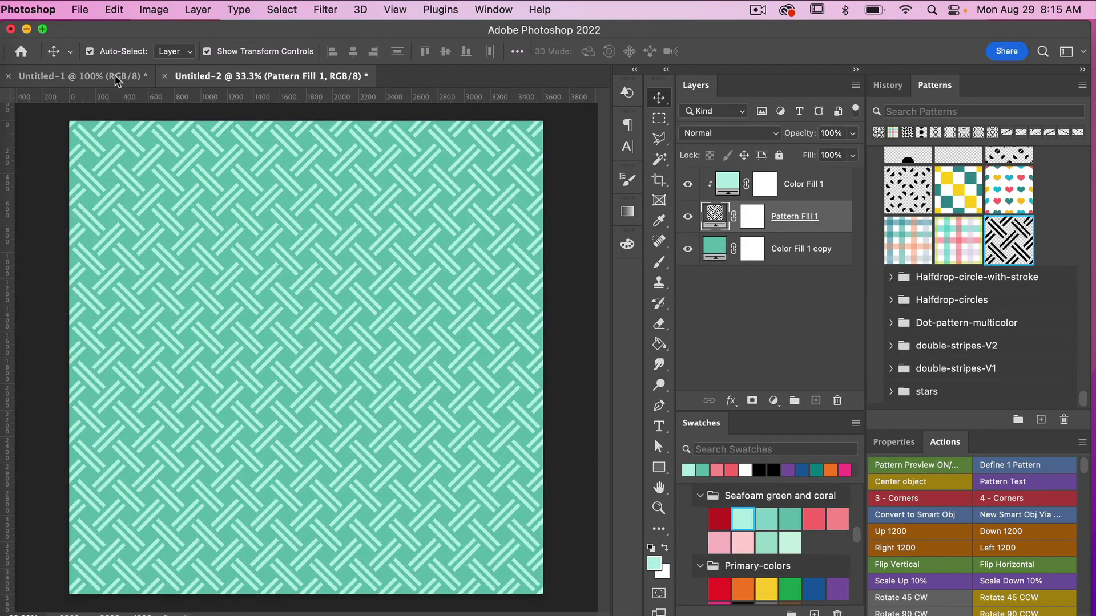
In the Untitled-1 tile document, open the Rectangle 1 copy 3 smart object and its nested Layer 1 copy 8 stripe smart object
left_click(115, 75)
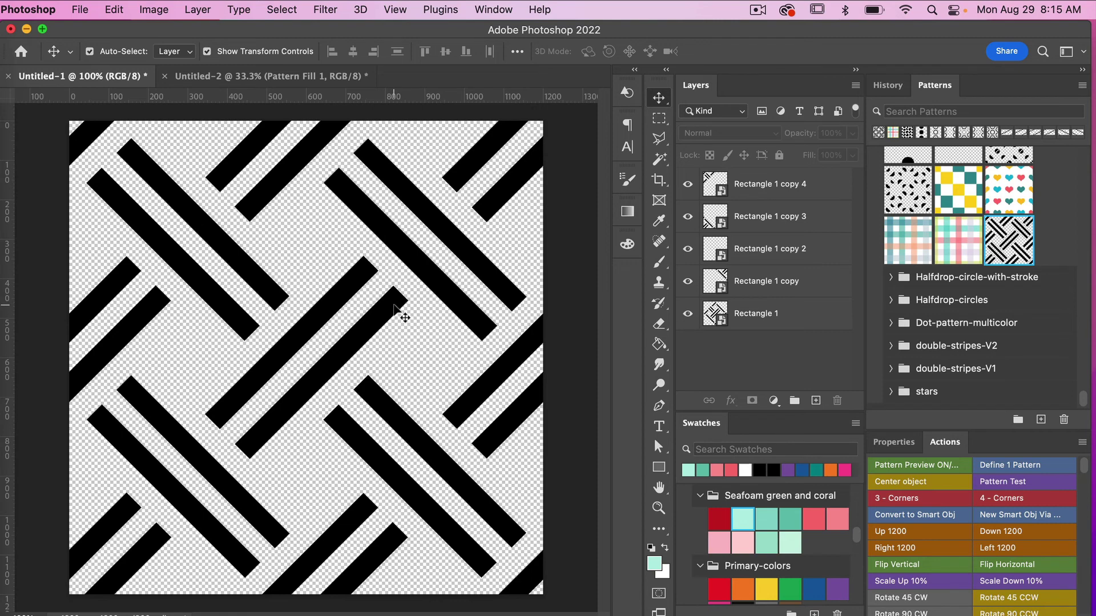
double_click(722, 224)
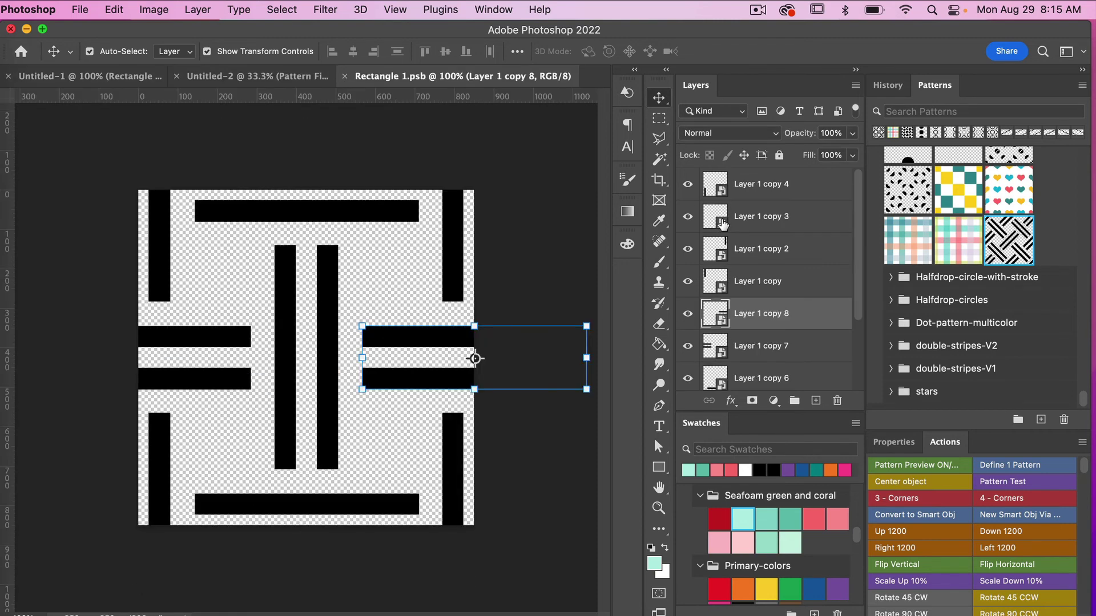
double_click(720, 318)
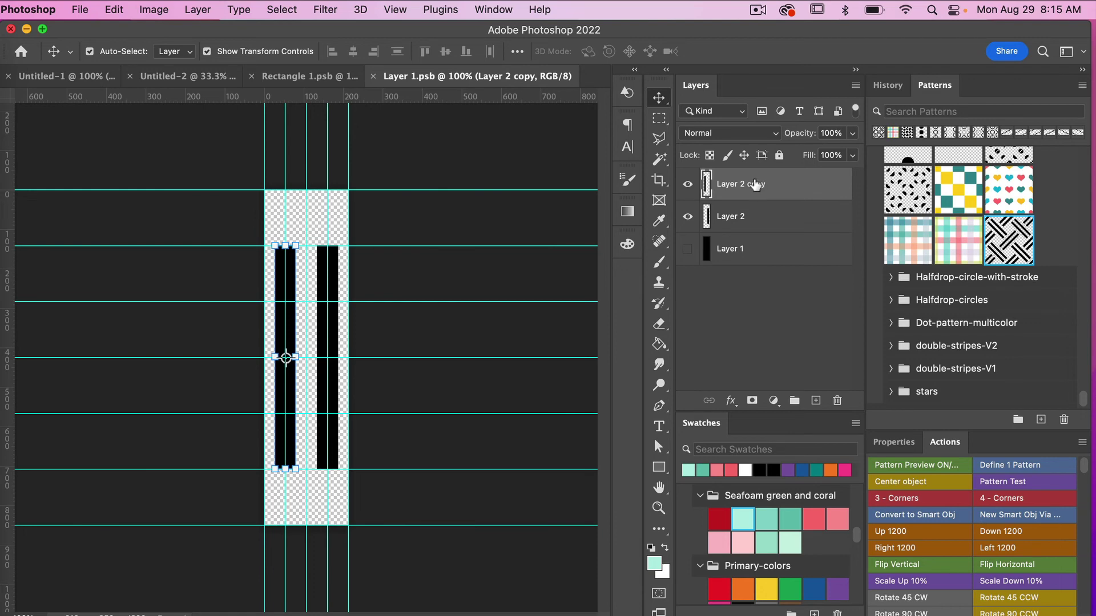
Hide the Layer 2 copy stripe and move the Layer 2 stripe to the horizontal center of the canvas
left_click(688, 186)
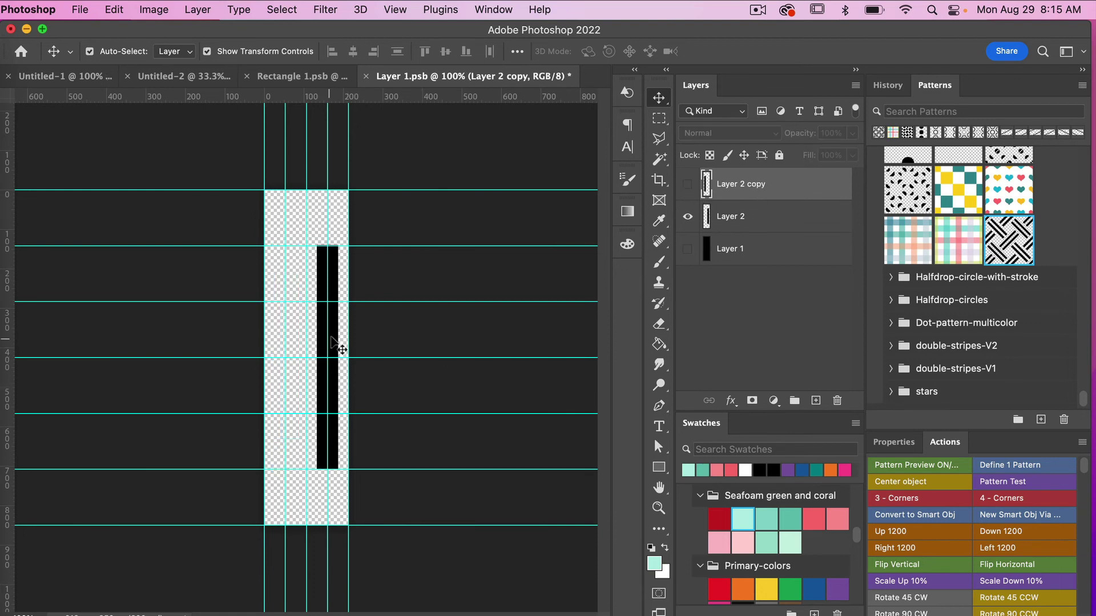
left_click_drag(332, 337, 309, 337)
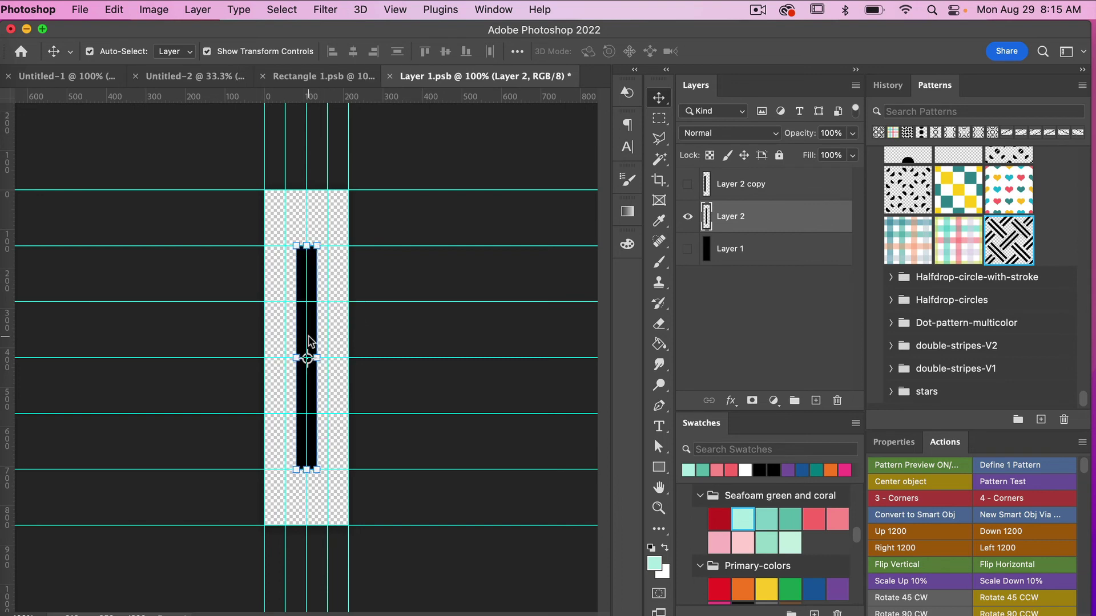
left_click(429, 334)
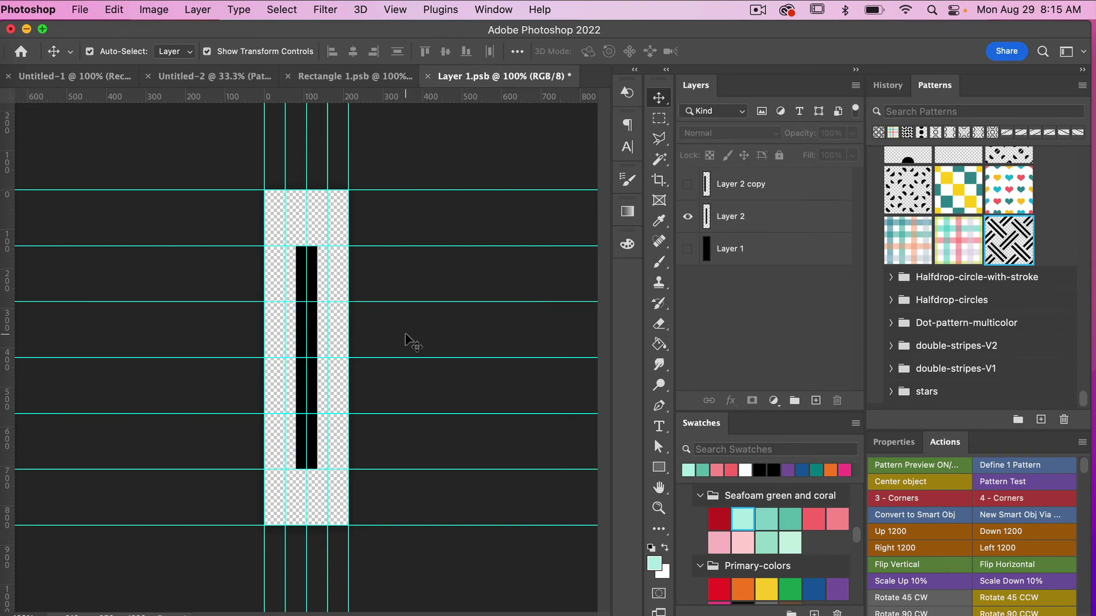
Save and close the Layer 1 and Rectangle 1 smart object files to update the Untitled-1 tile to single stripes
key("super+s")
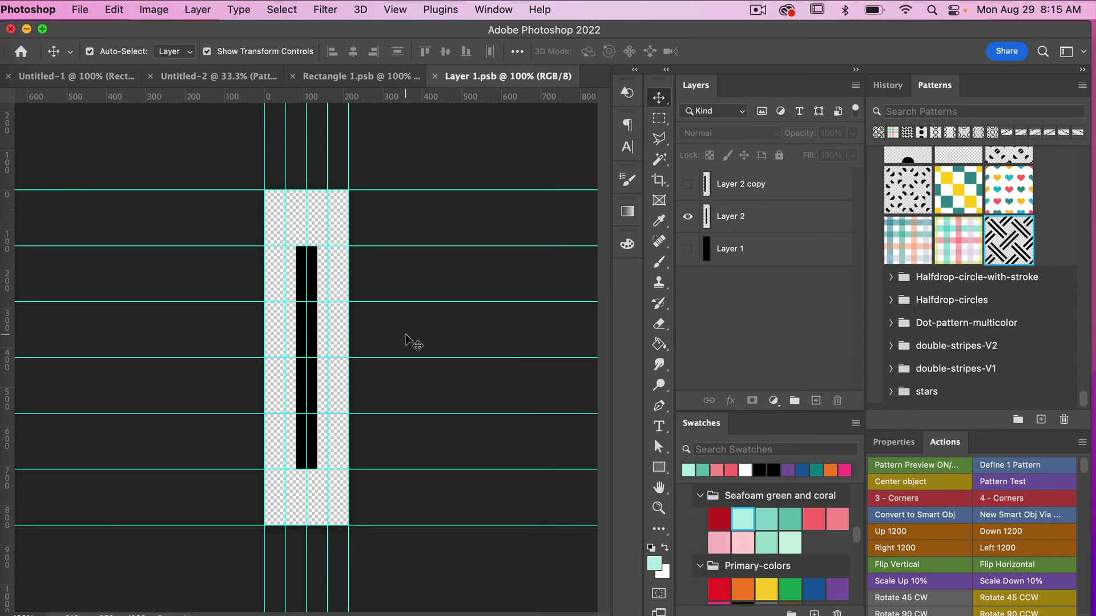
key("super+w")
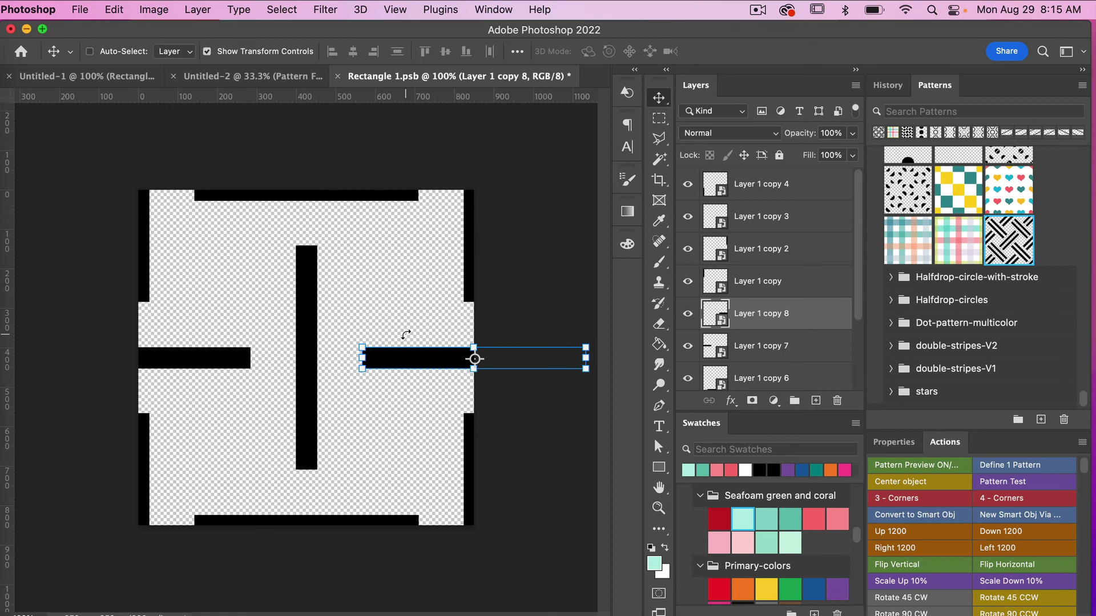
key("super+s")
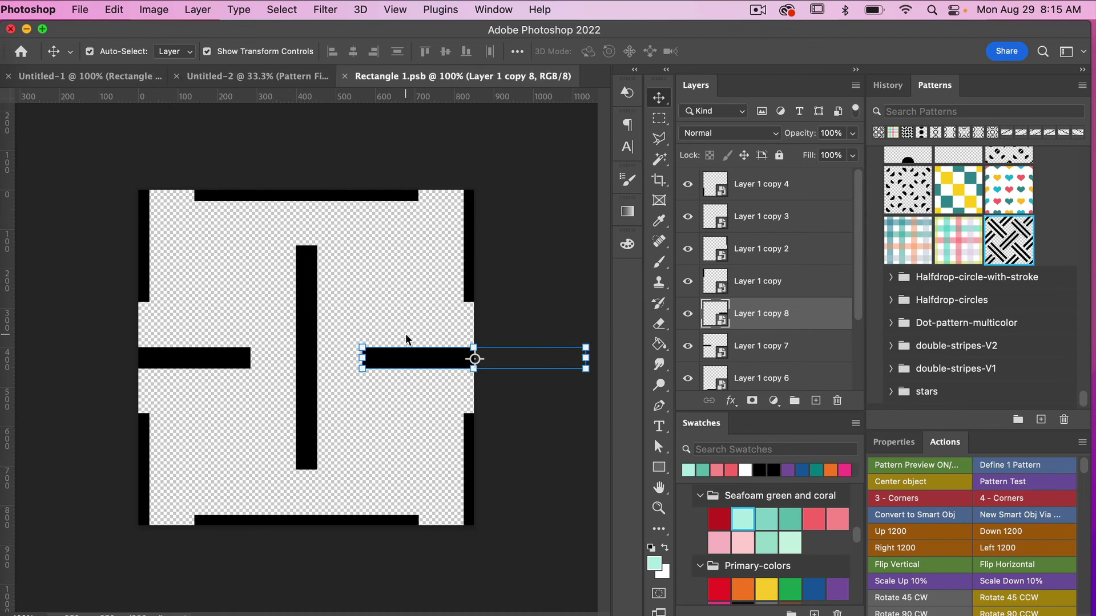
key("super+w")
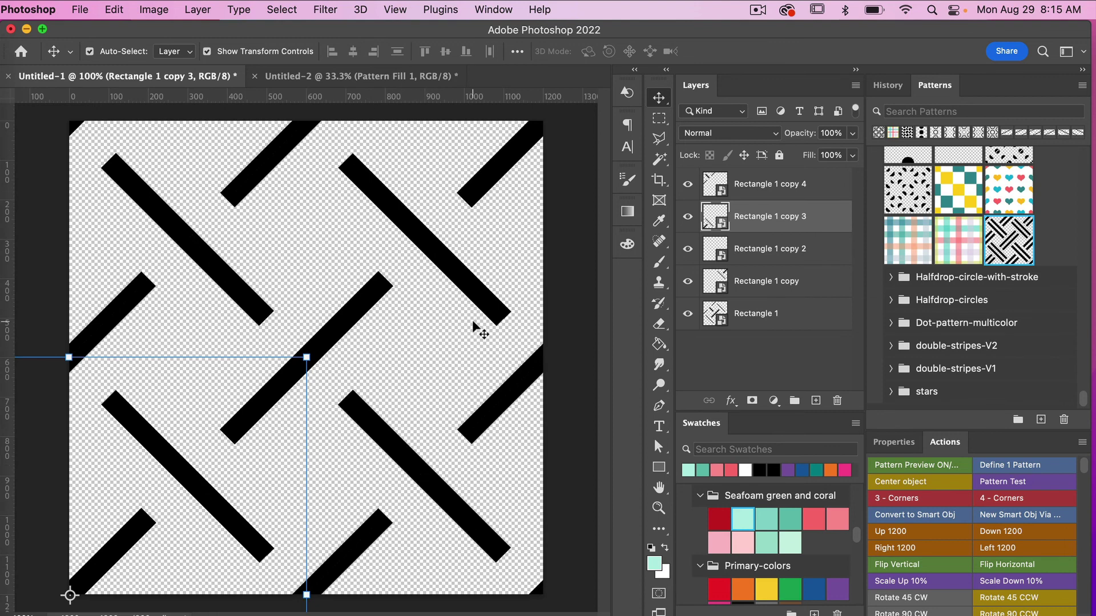
Define the single-stripe tile as a pattern under its suggested name and apply it to the Pattern Fill 1 layer in Untitled-2
left_click(1040, 421)
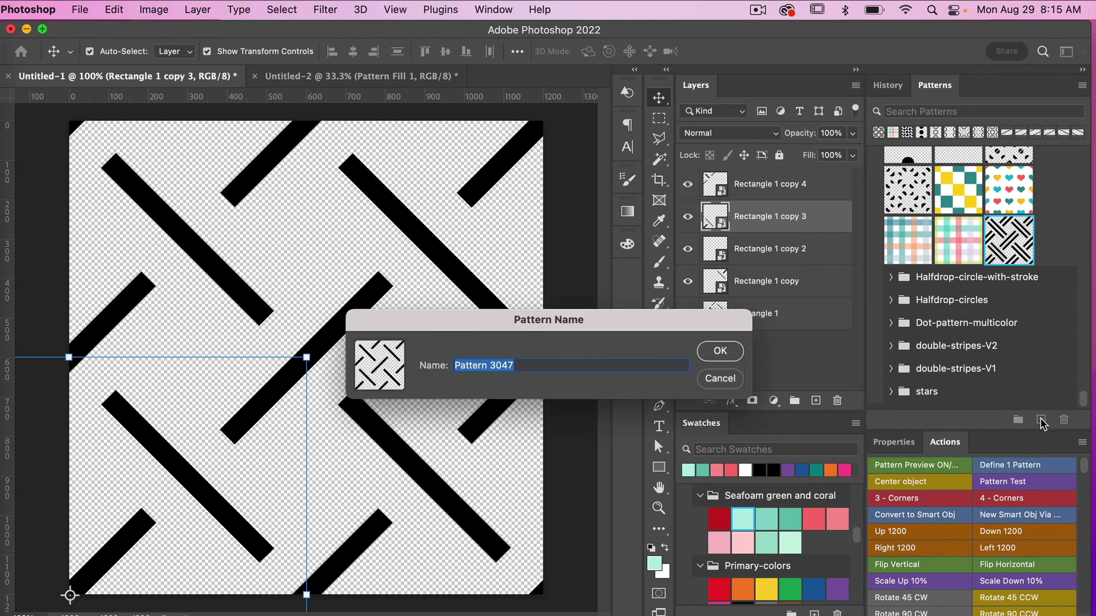
left_click(728, 355)
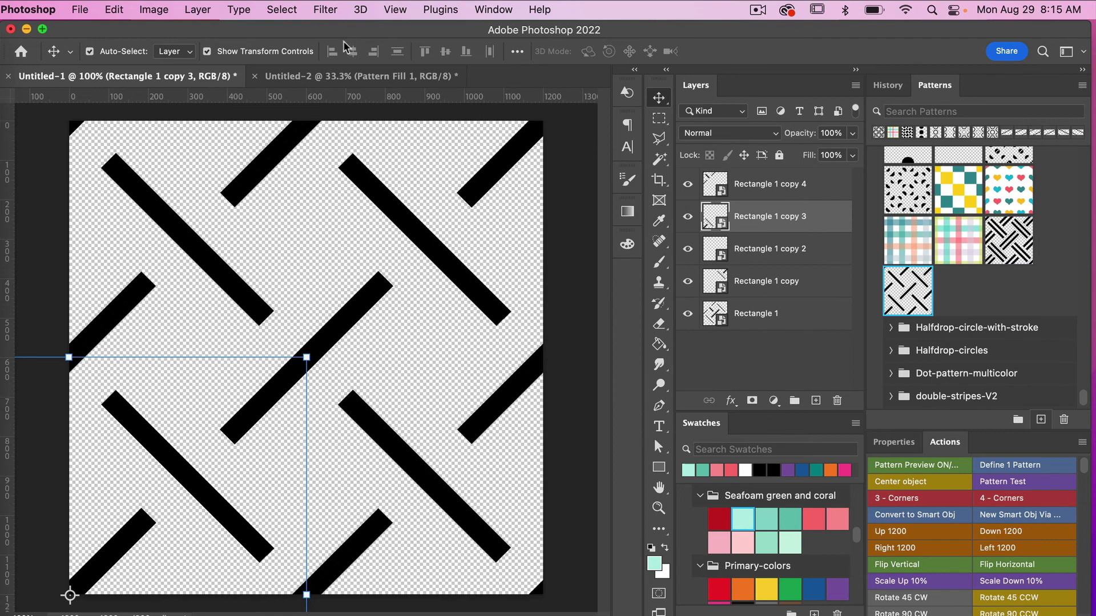
left_click(362, 76)
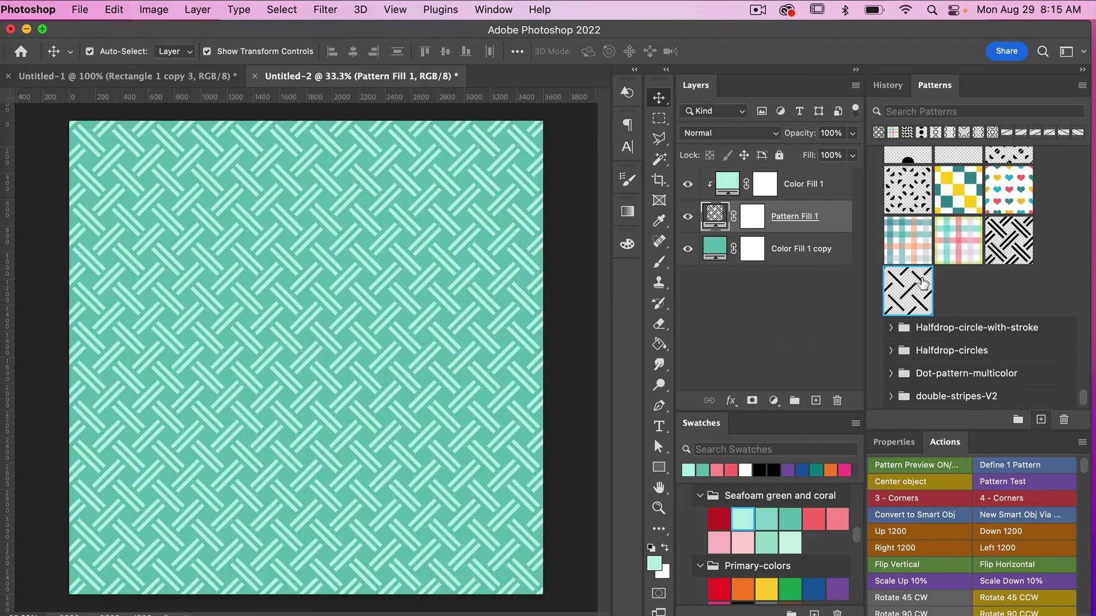
left_click(909, 290)
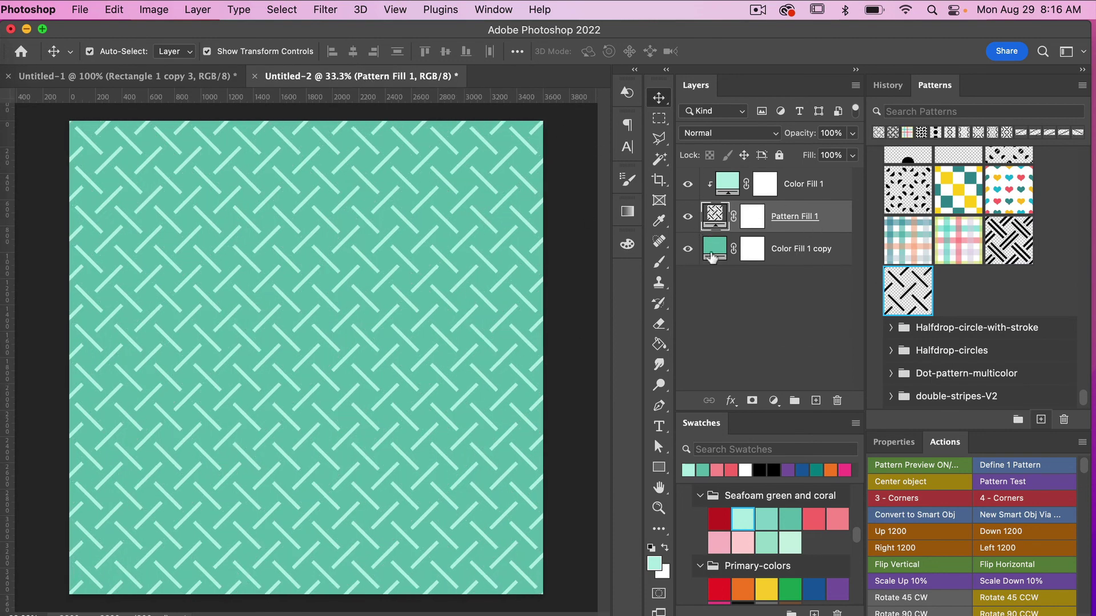